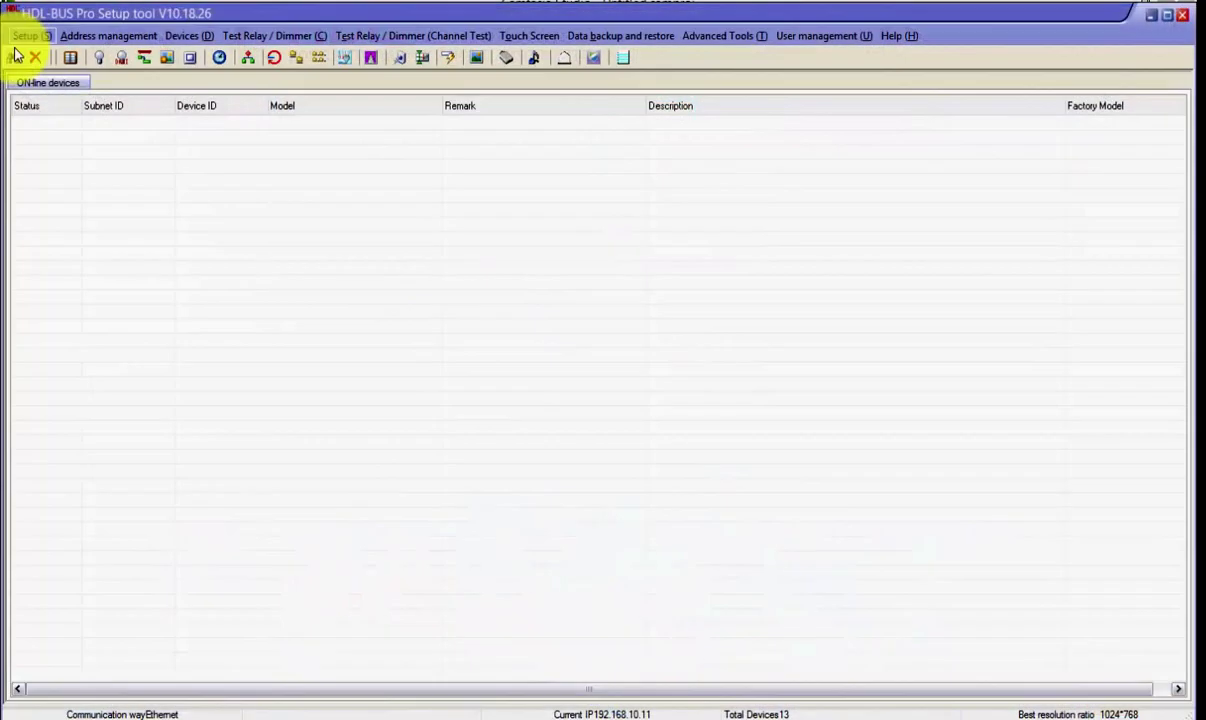
Step: Run a fast search for on-line devices and add all of them to the device list
click(13, 56)
click(332, 117)
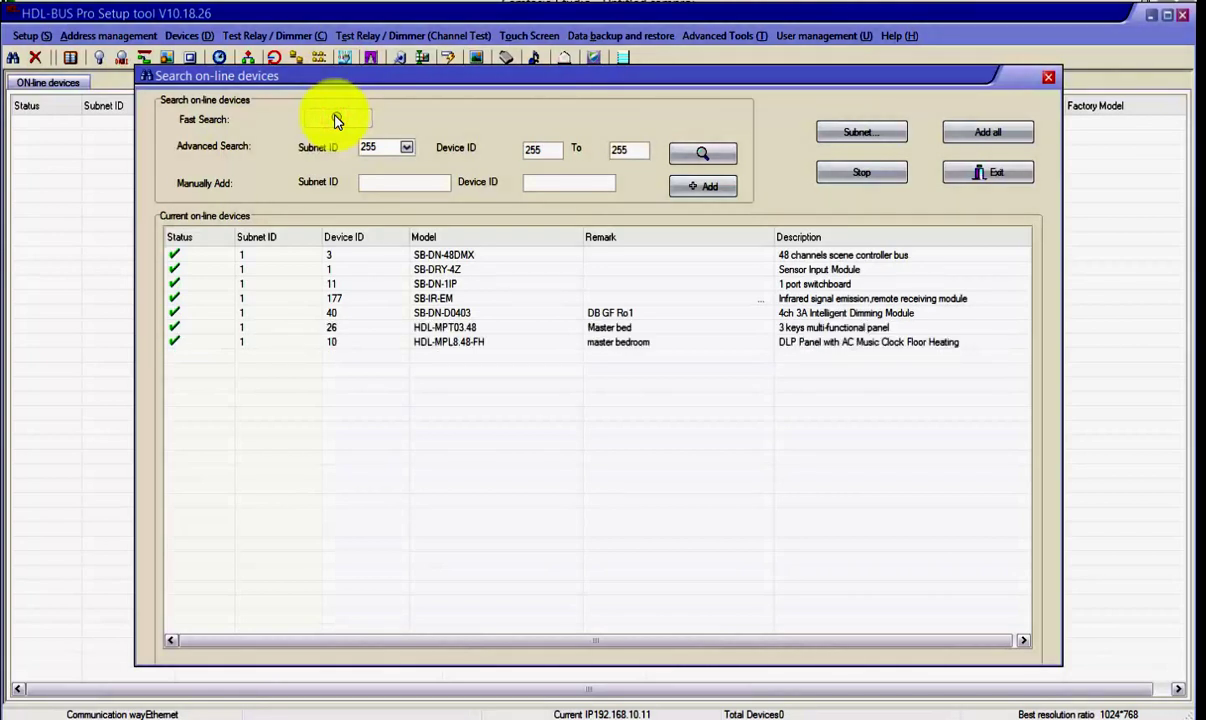
click(964, 131)
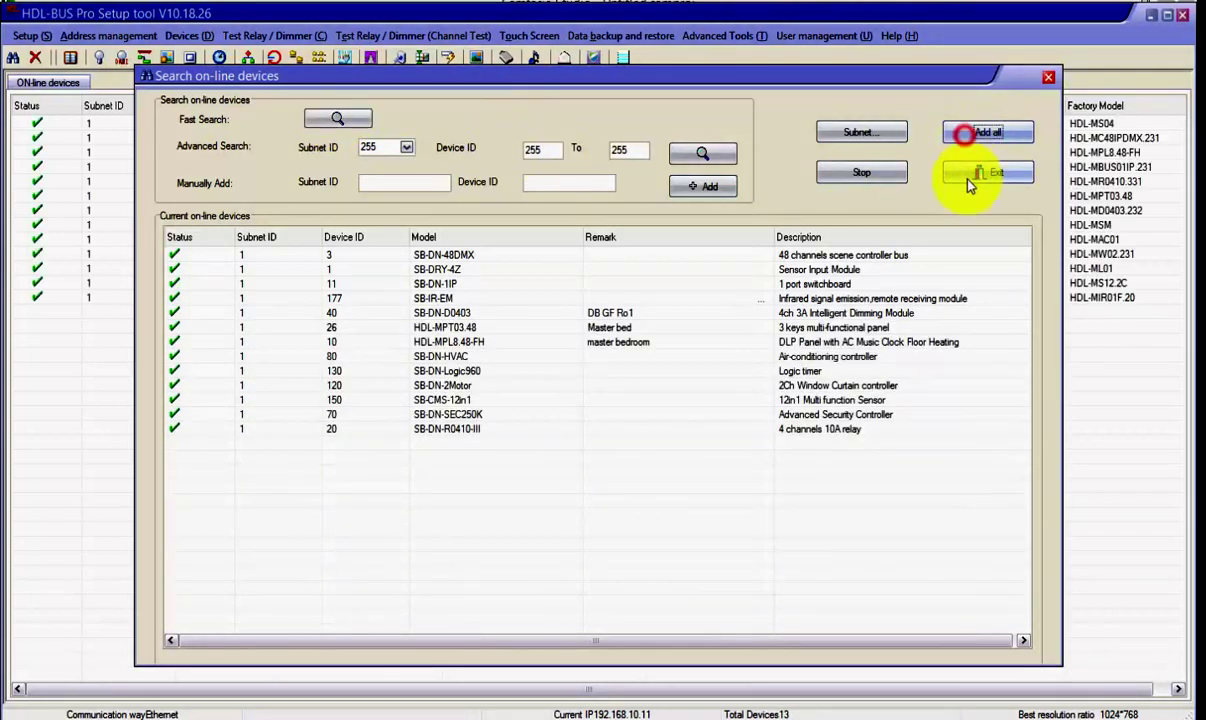
click(967, 177)
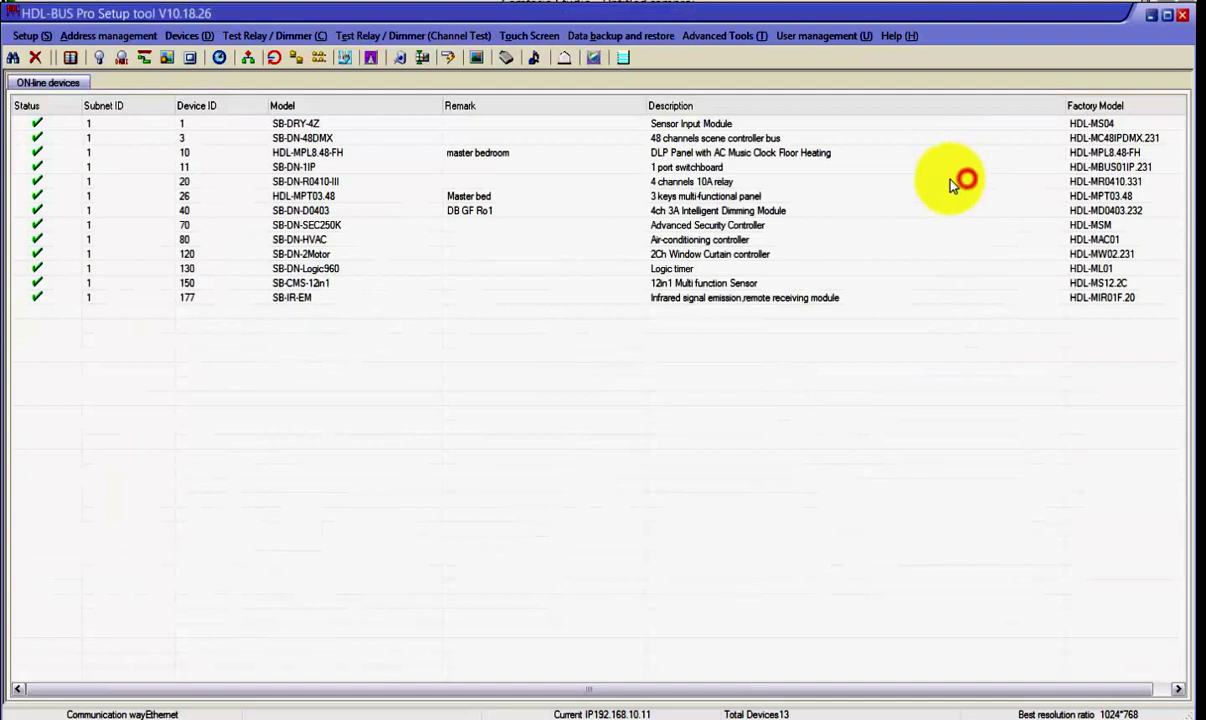
Step: Open the configuration of the 4ch 3A Intelligent Dimming Module with device ID 40
click(667, 214)
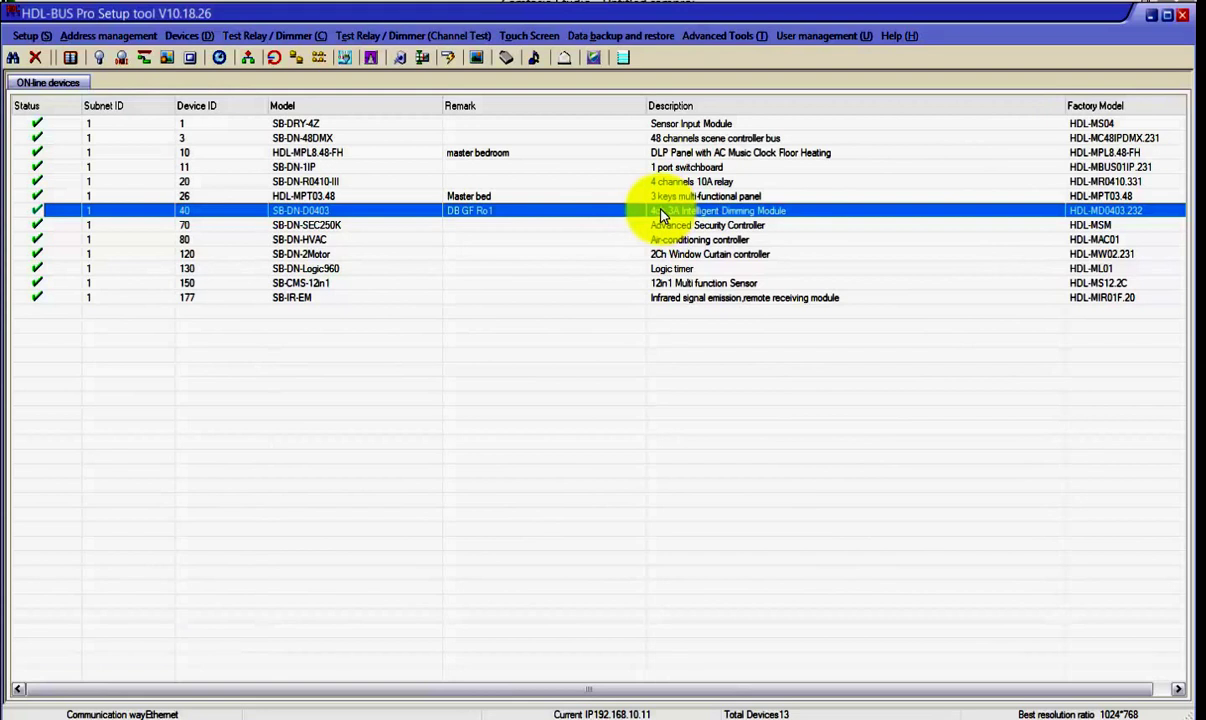
click(400, 216)
double_click(400, 216)
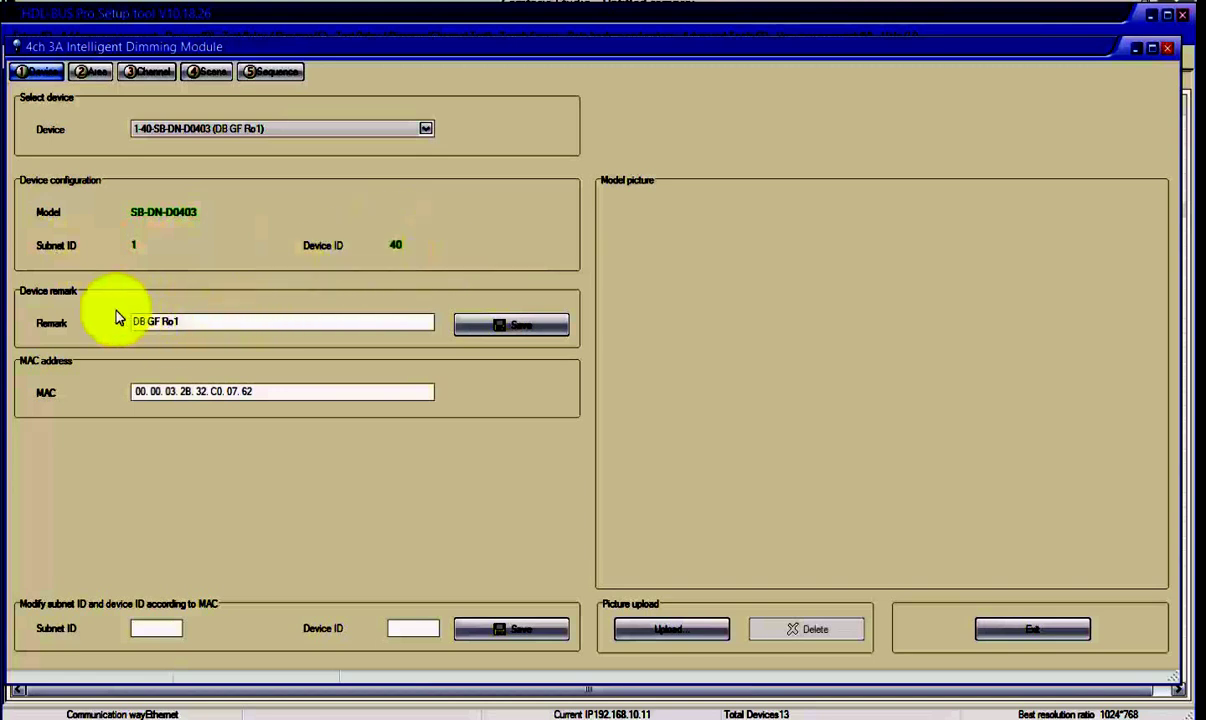
Step: Change the dimming module's device remark to "DB GF" and save it
drag(180, 321, 89, 334)
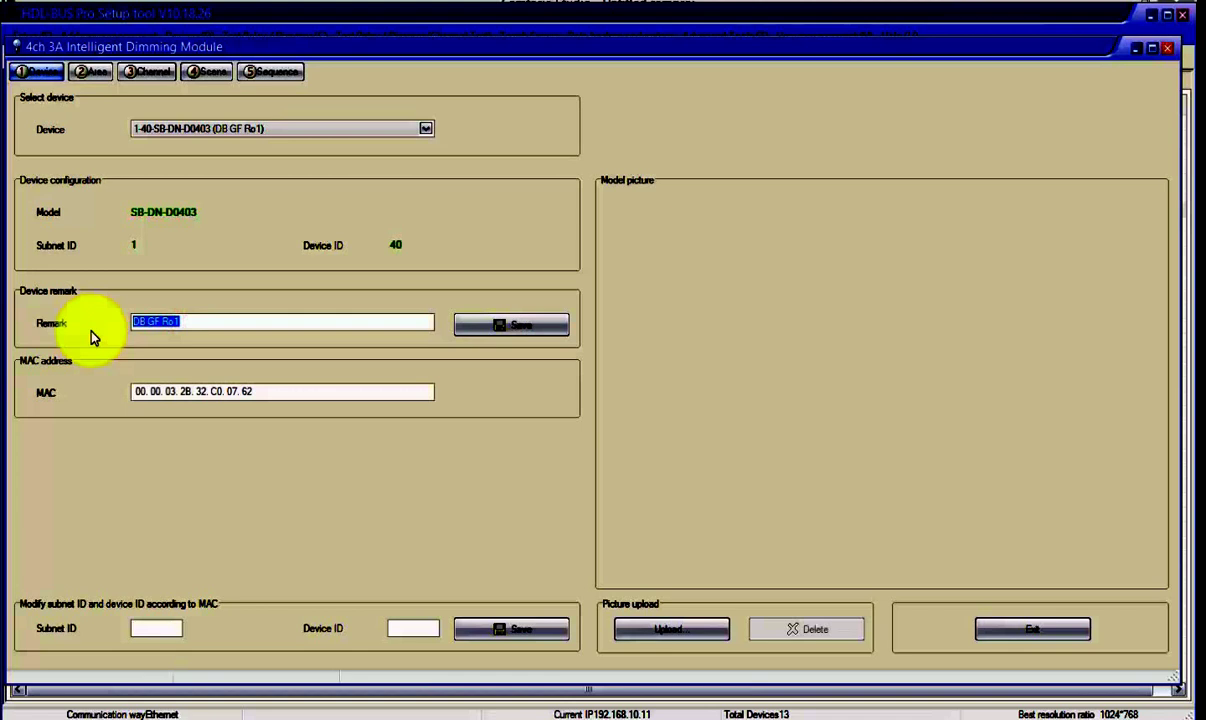
text(DB g)
key(BackSpace)
key(BackSpace)
text(GF)
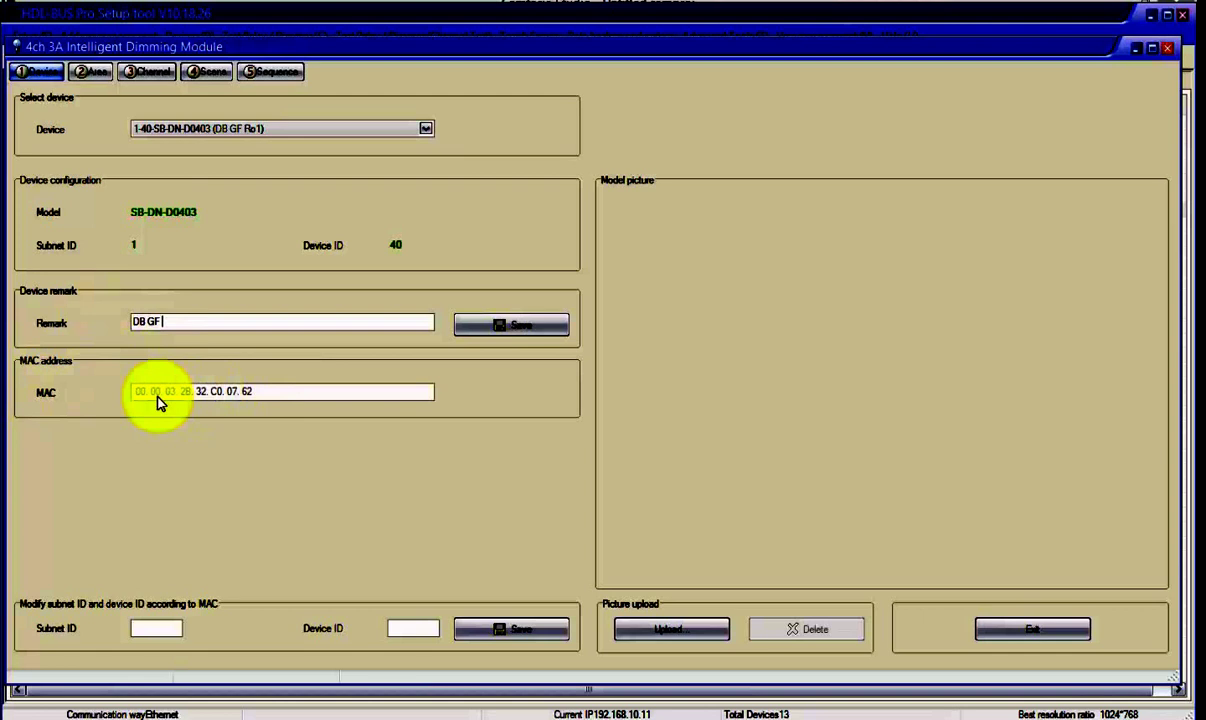
click(468, 328)
Step: Fill in subnet ID 1 and device ID 41 for the MAC-based address change without saving them
click(152, 627)
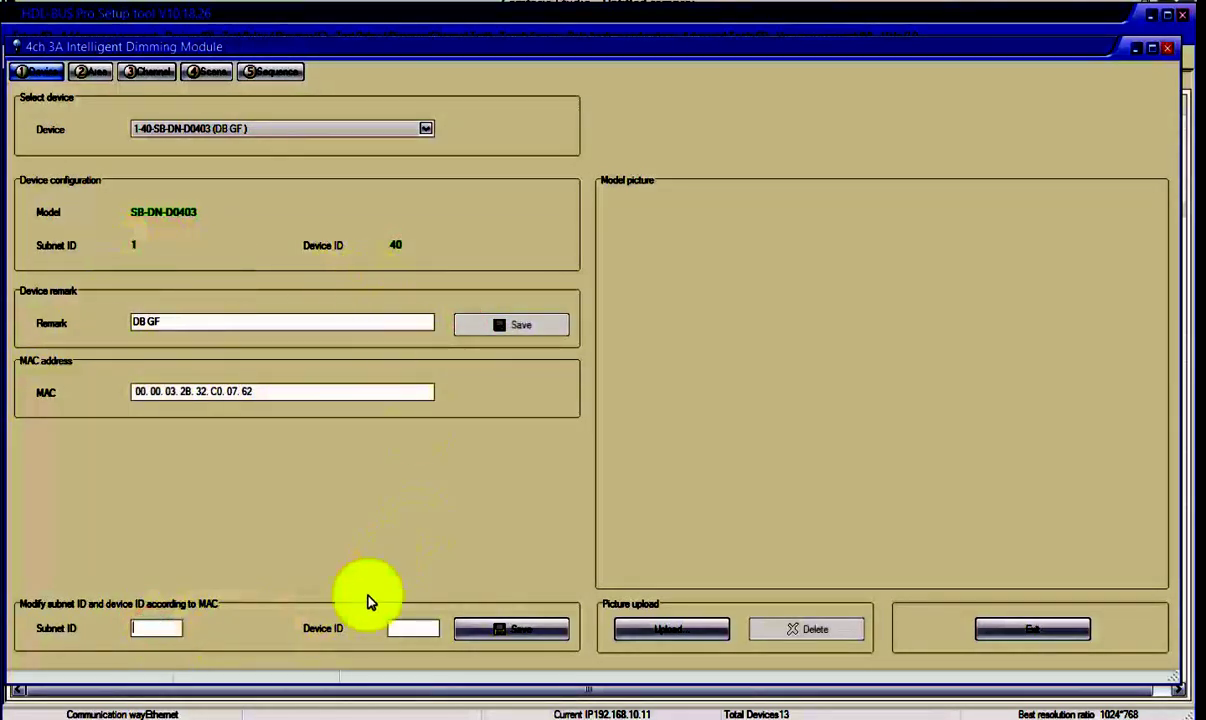
text(1)
click(410, 626)
text(41)
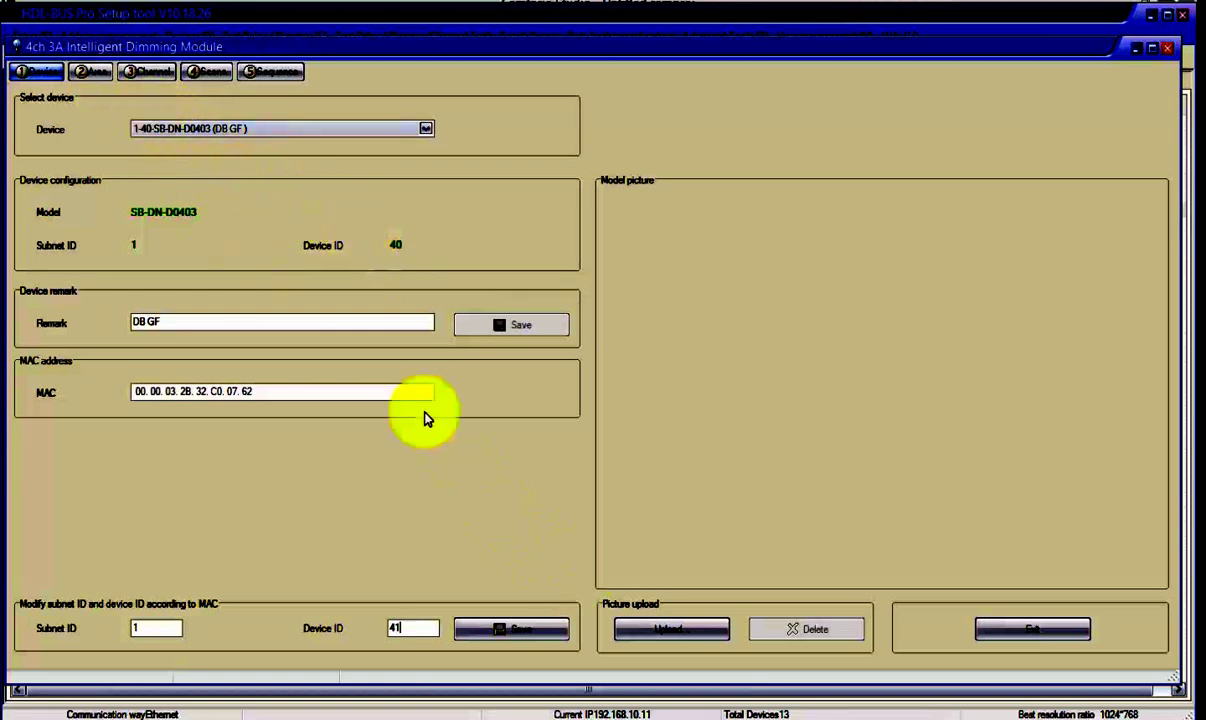
click(229, 233)
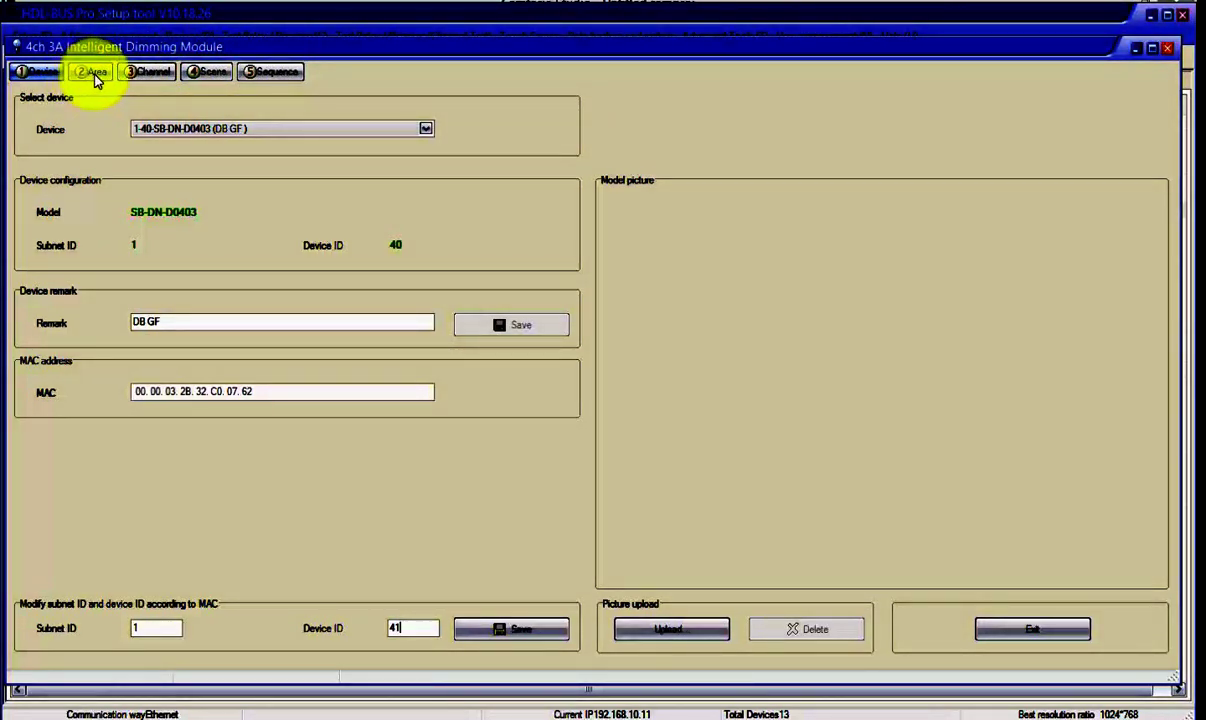
Step: Set the remarks of channels 1 to 3 to "SPort light master b", "Cove light" and "Bracket", and save them
click(145, 75)
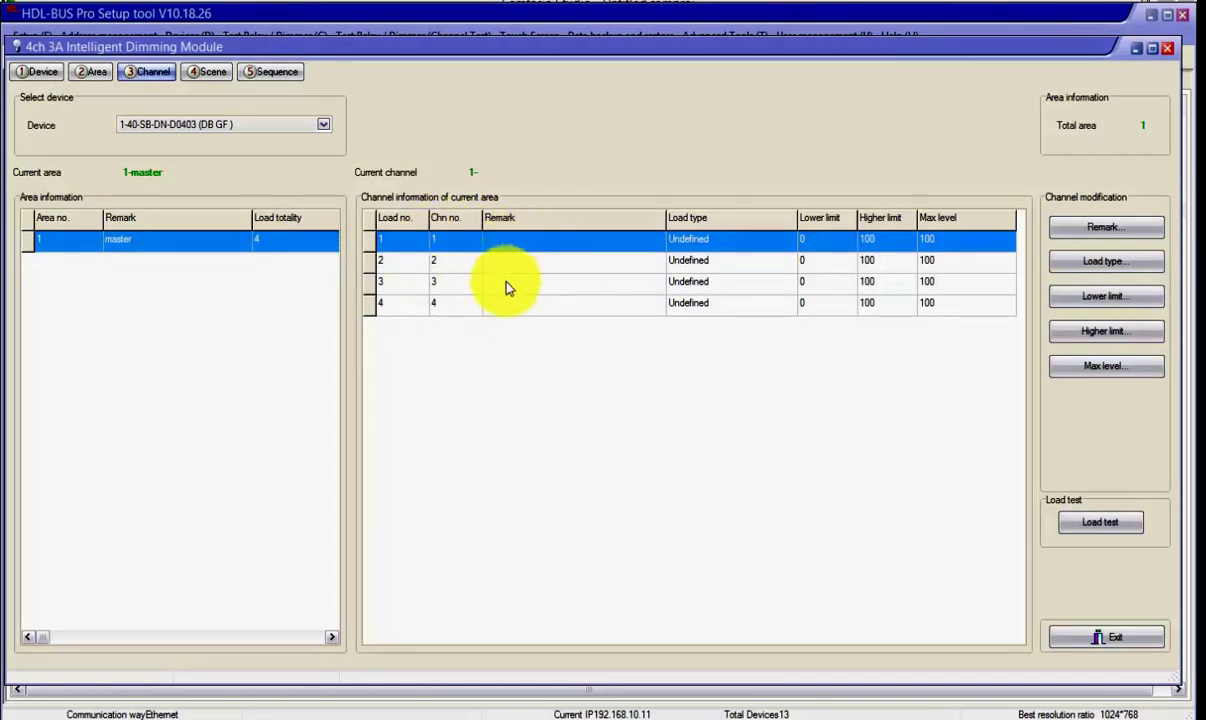
click(1090, 226)
click(598, 289)
text(SPort light mast)
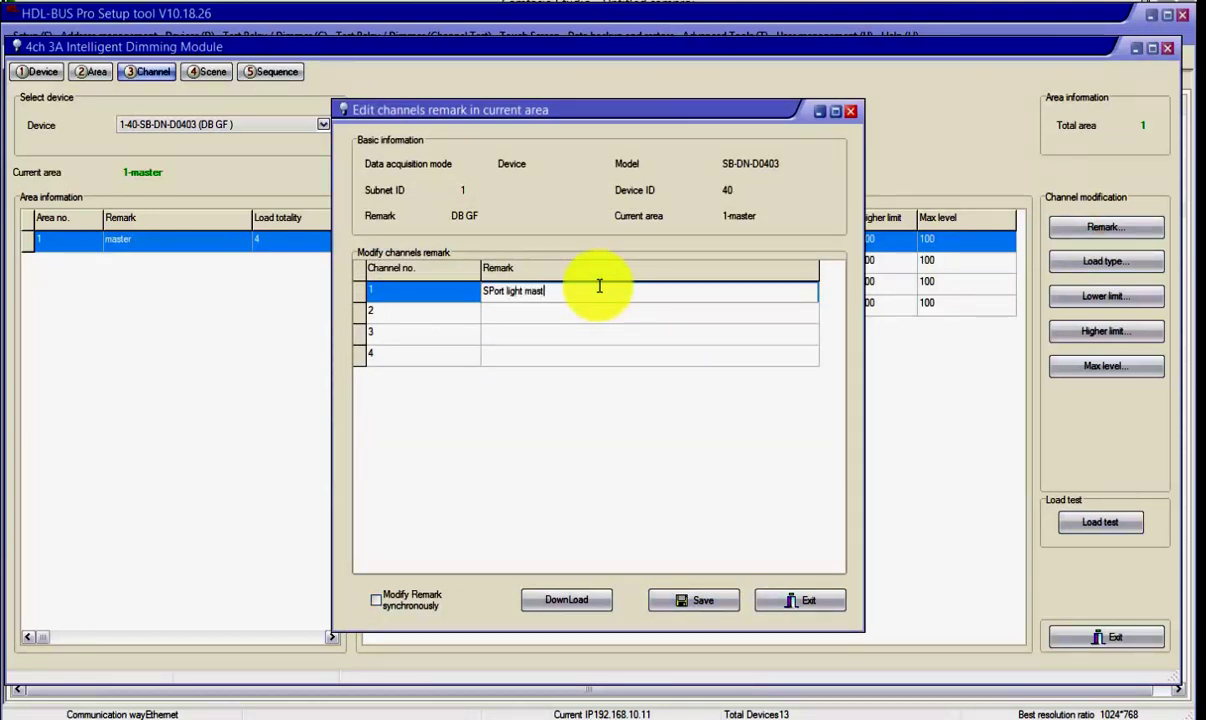
text(er b)
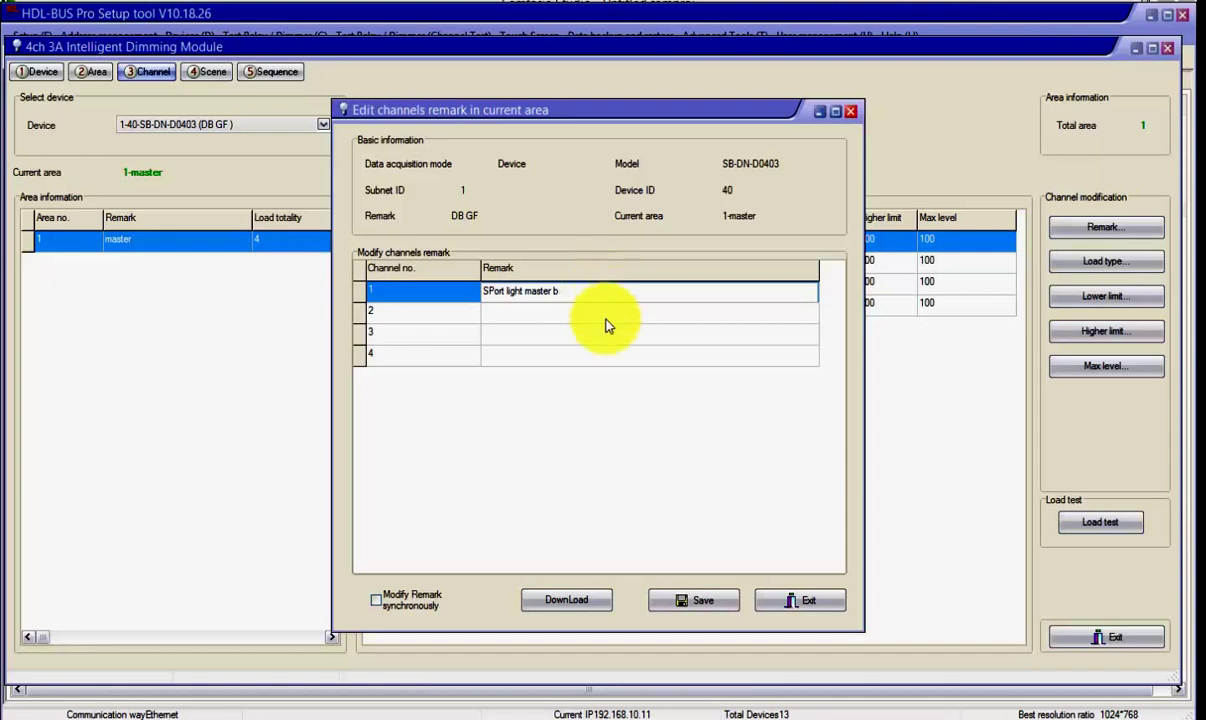
click(497, 313)
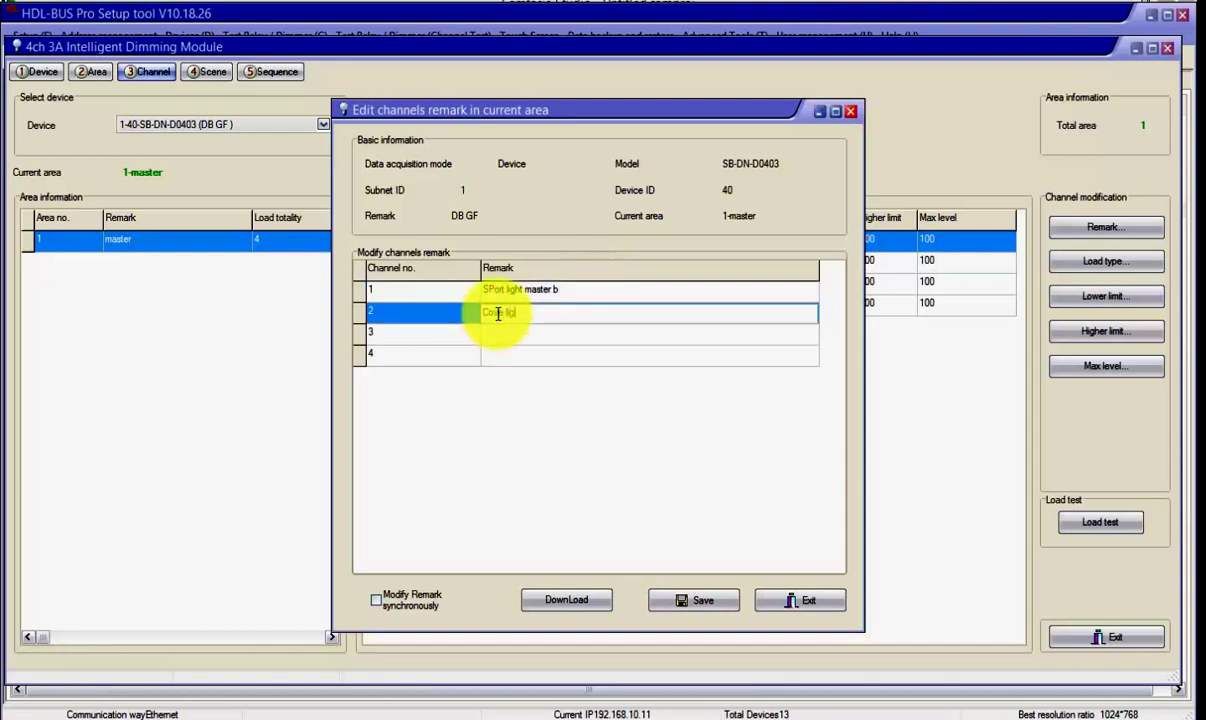
click(504, 330)
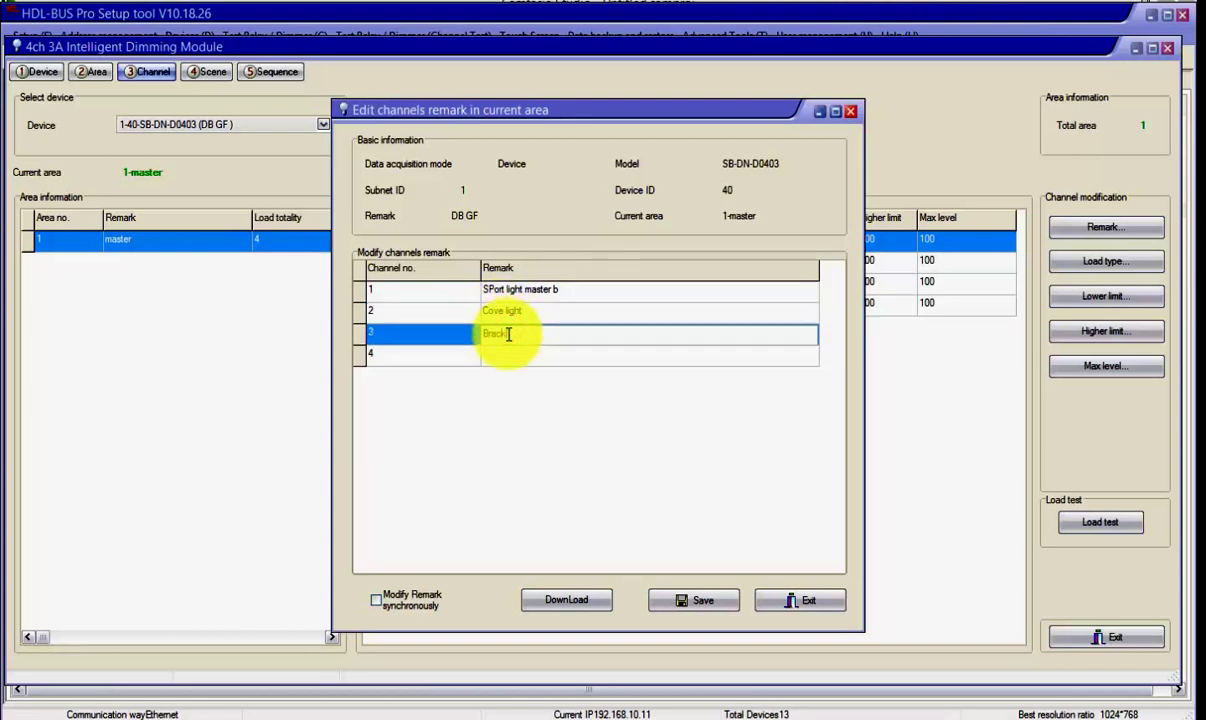
click(522, 356)
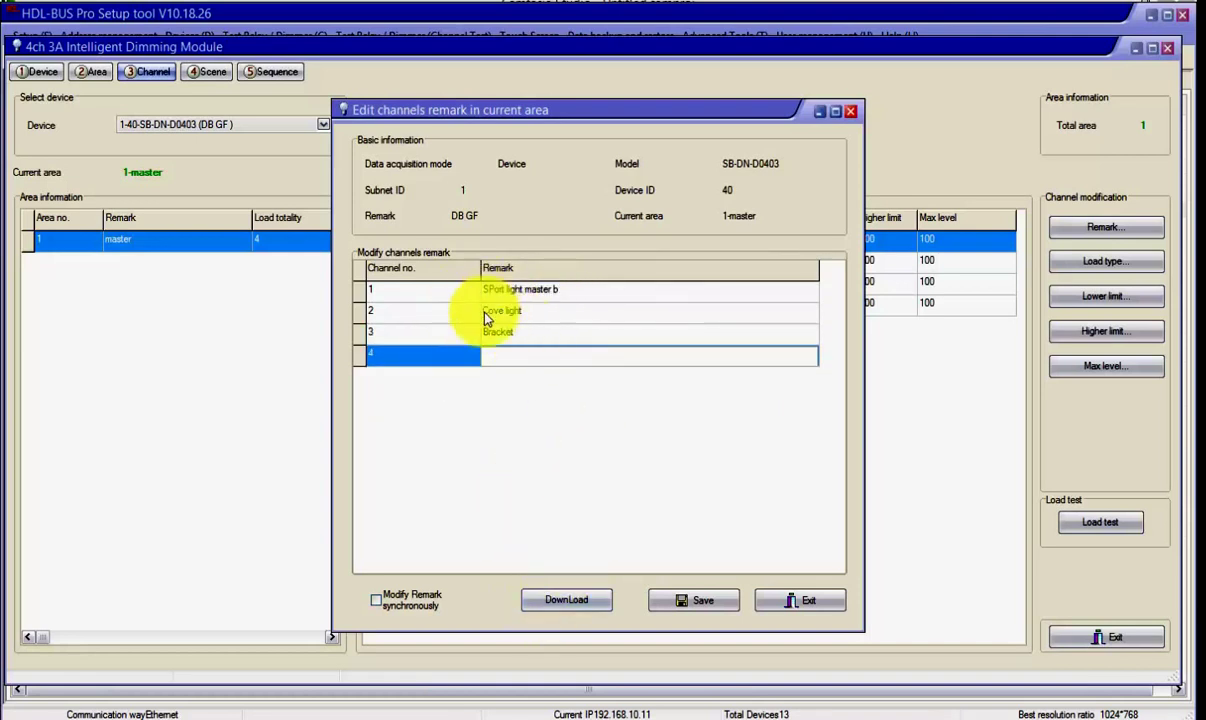
click(692, 598)
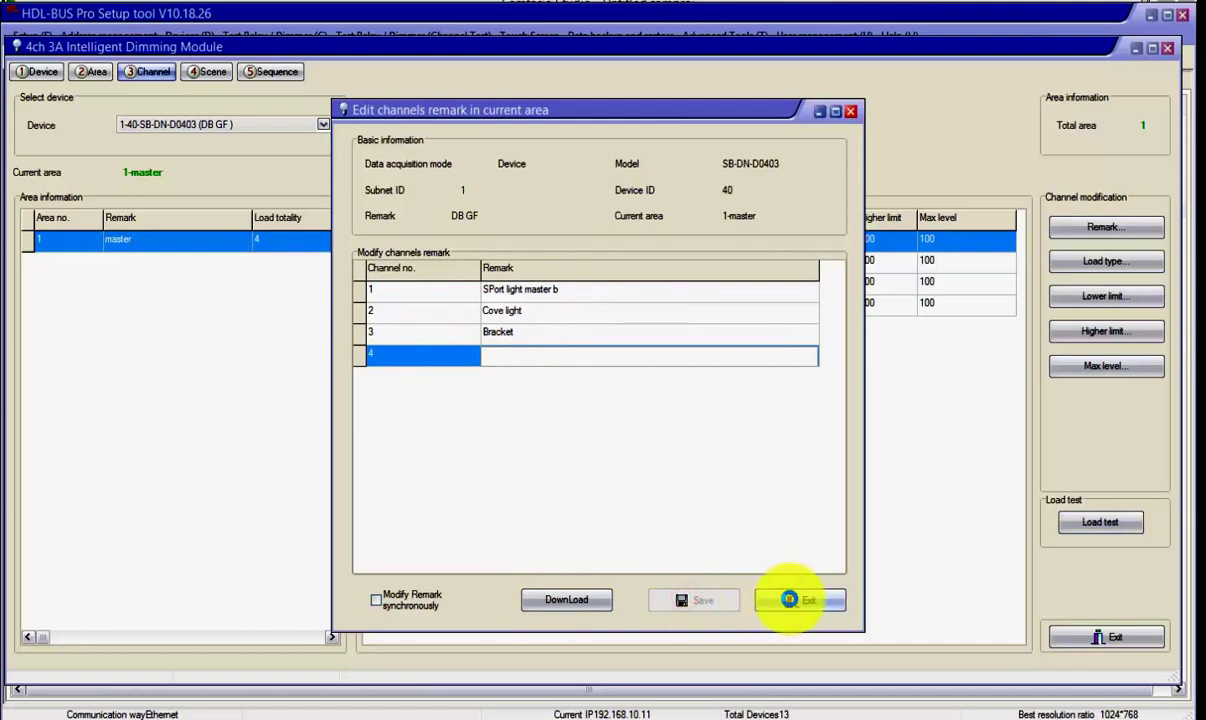
click(790, 599)
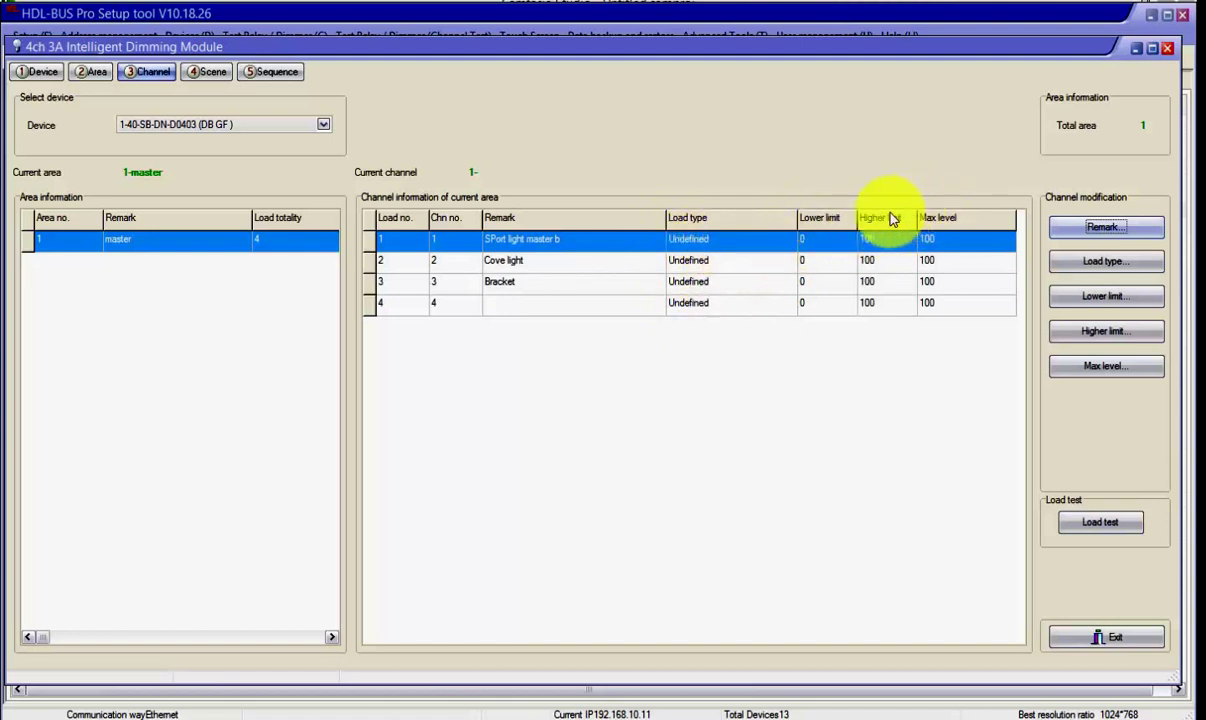
Step: Run a load test on channel 1 of the dimming module
click(818, 242)
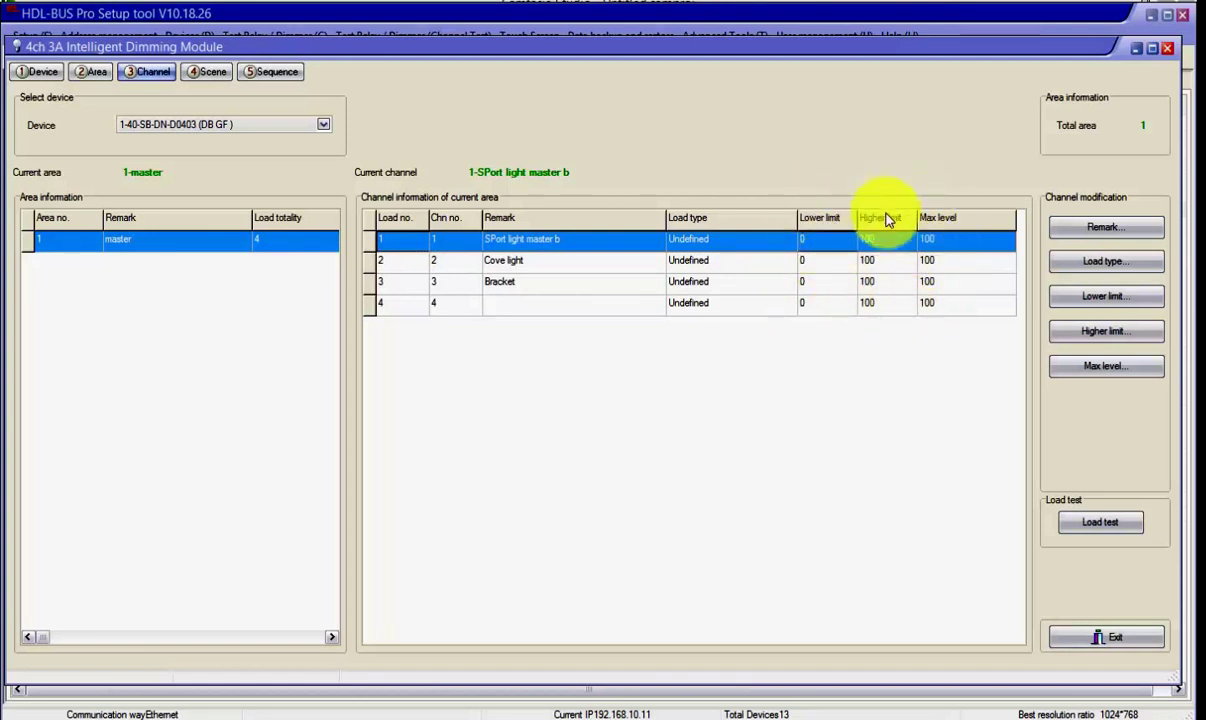
click(1100, 523)
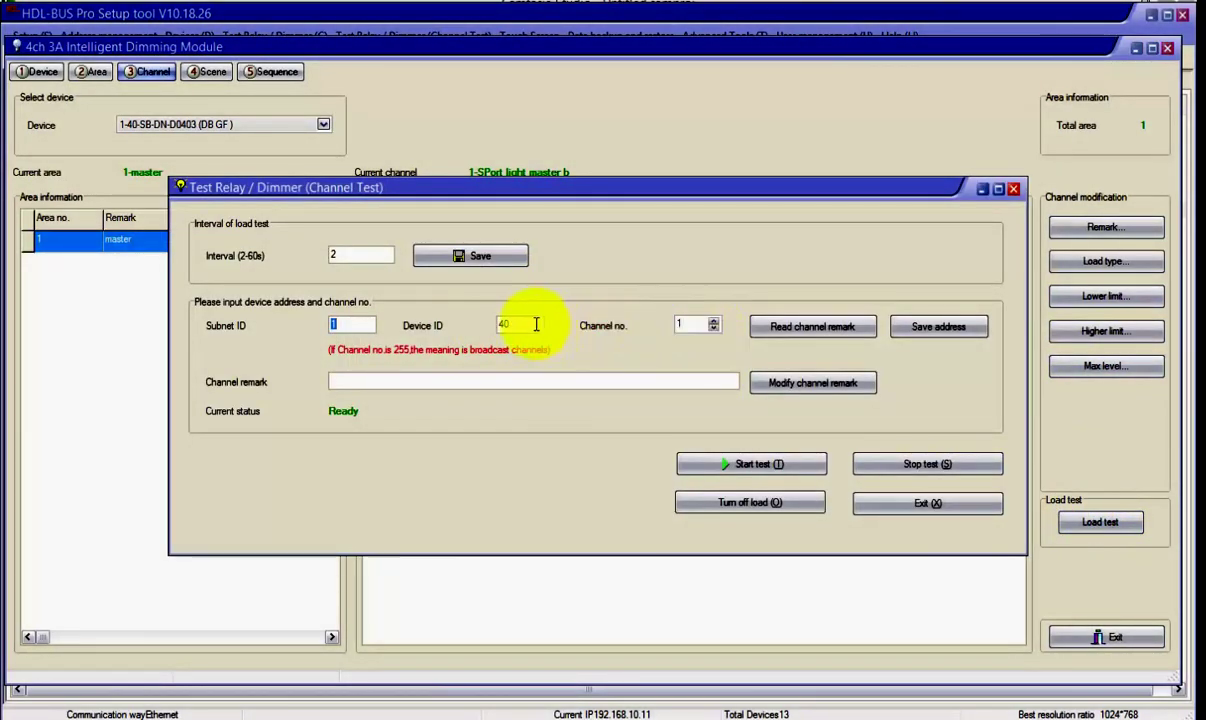
click(728, 466)
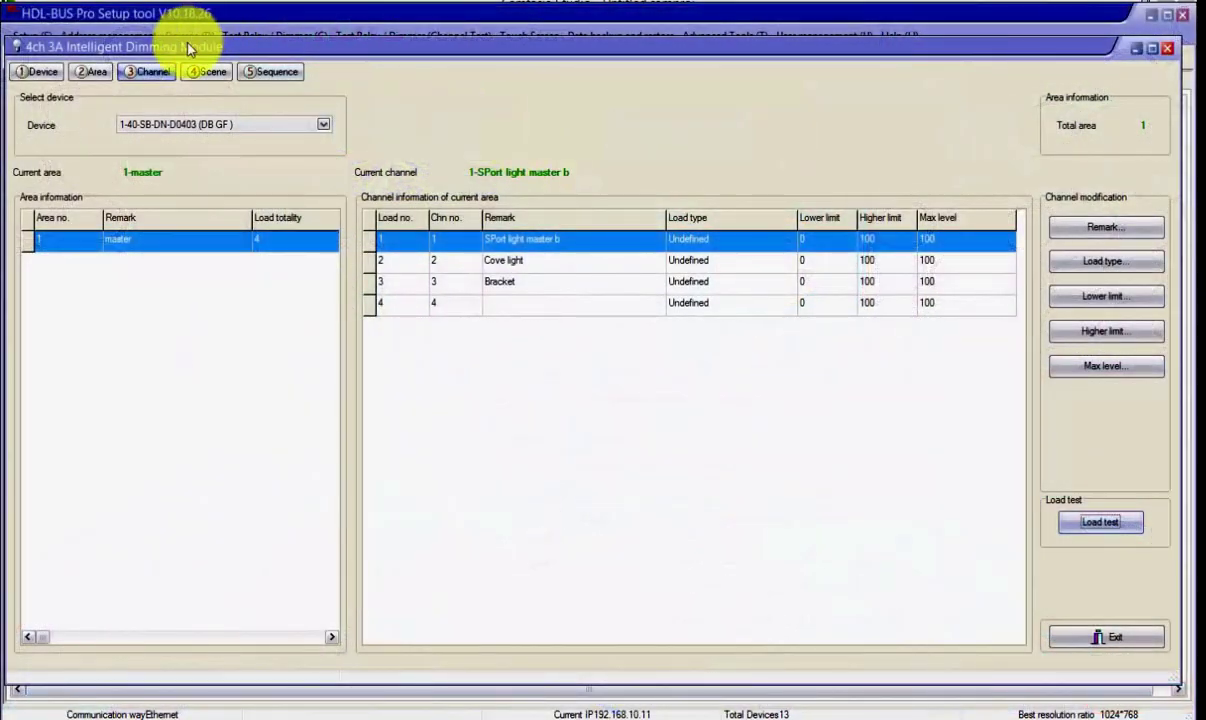
Step: List scenes 0 to 10 of the dimming module and examine scene 1's channel intensities and the available areas
click(201, 74)
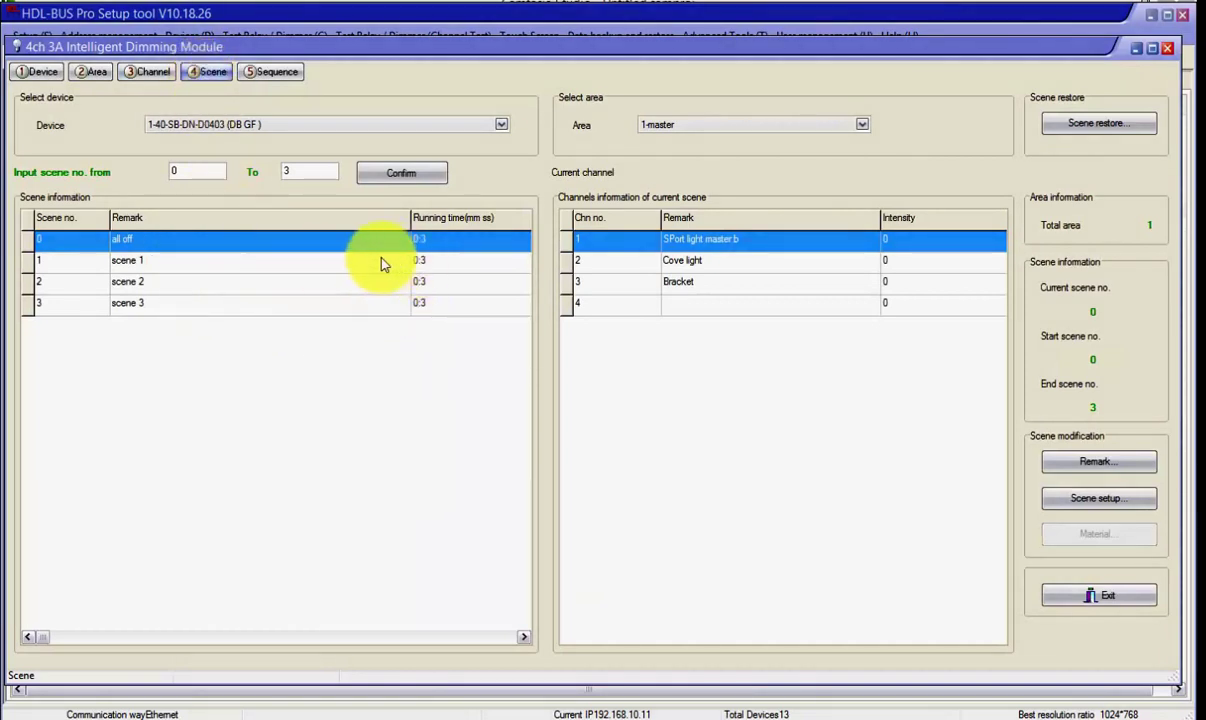
click(295, 175)
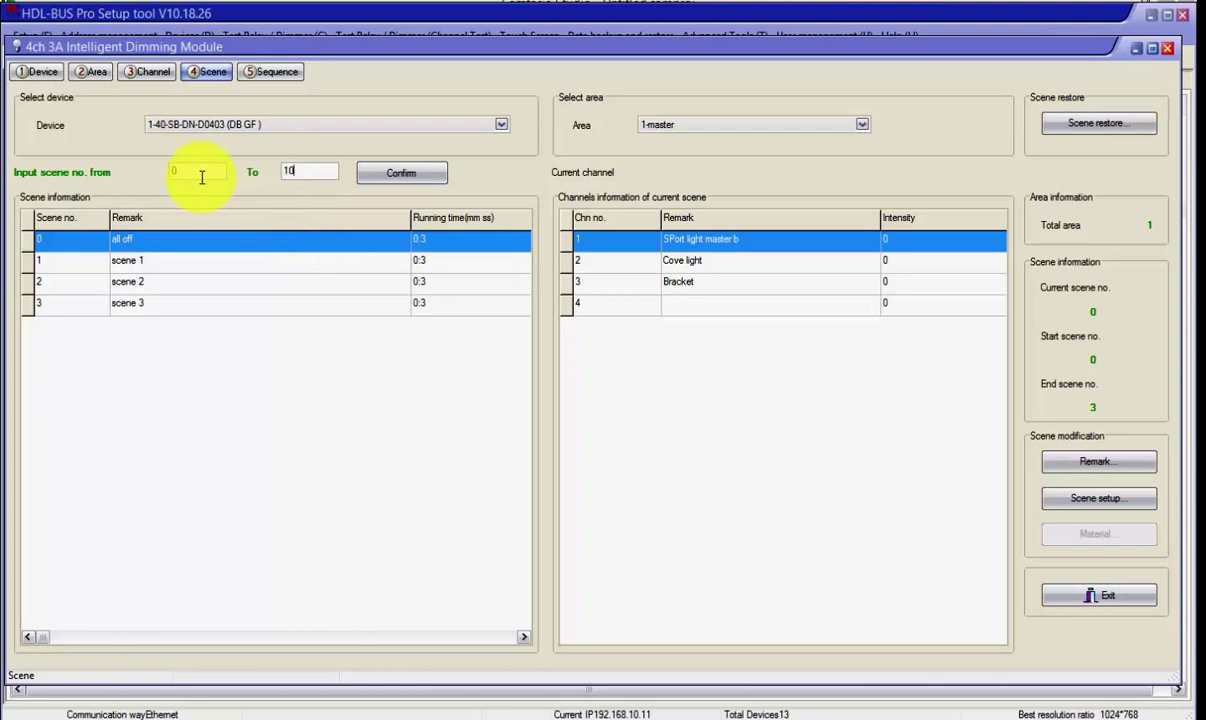
text(10)
key(Return)
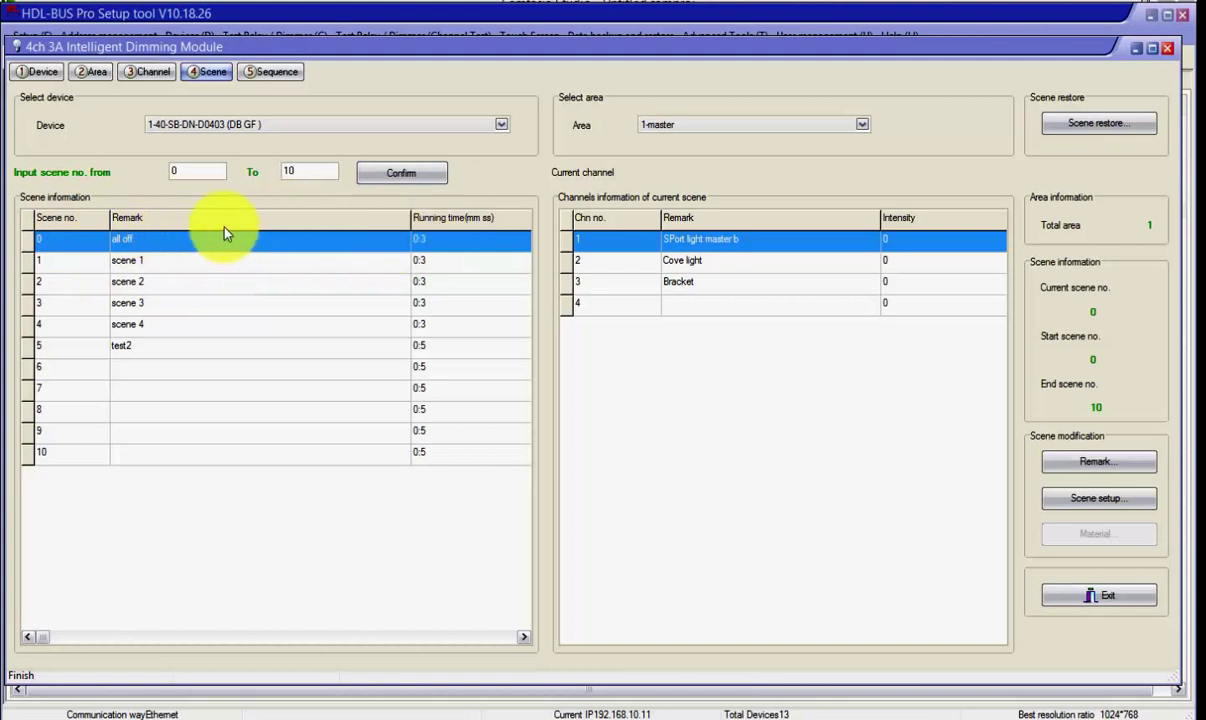
click(352, 261)
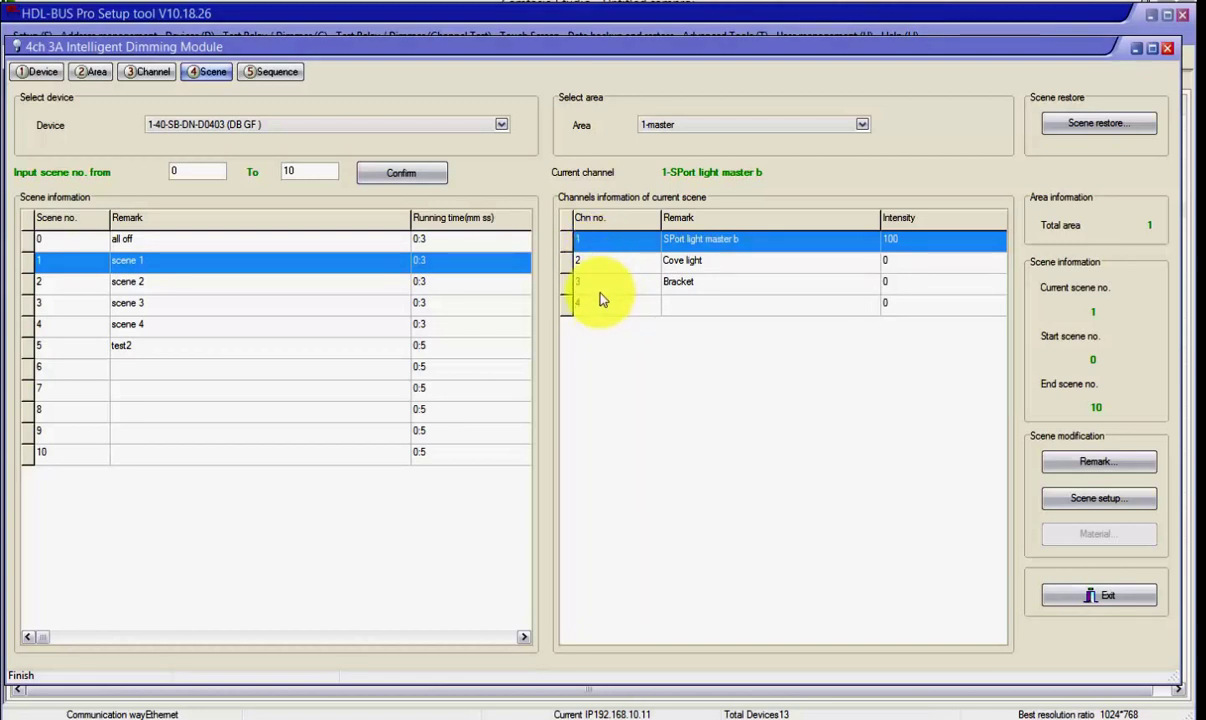
click(655, 125)
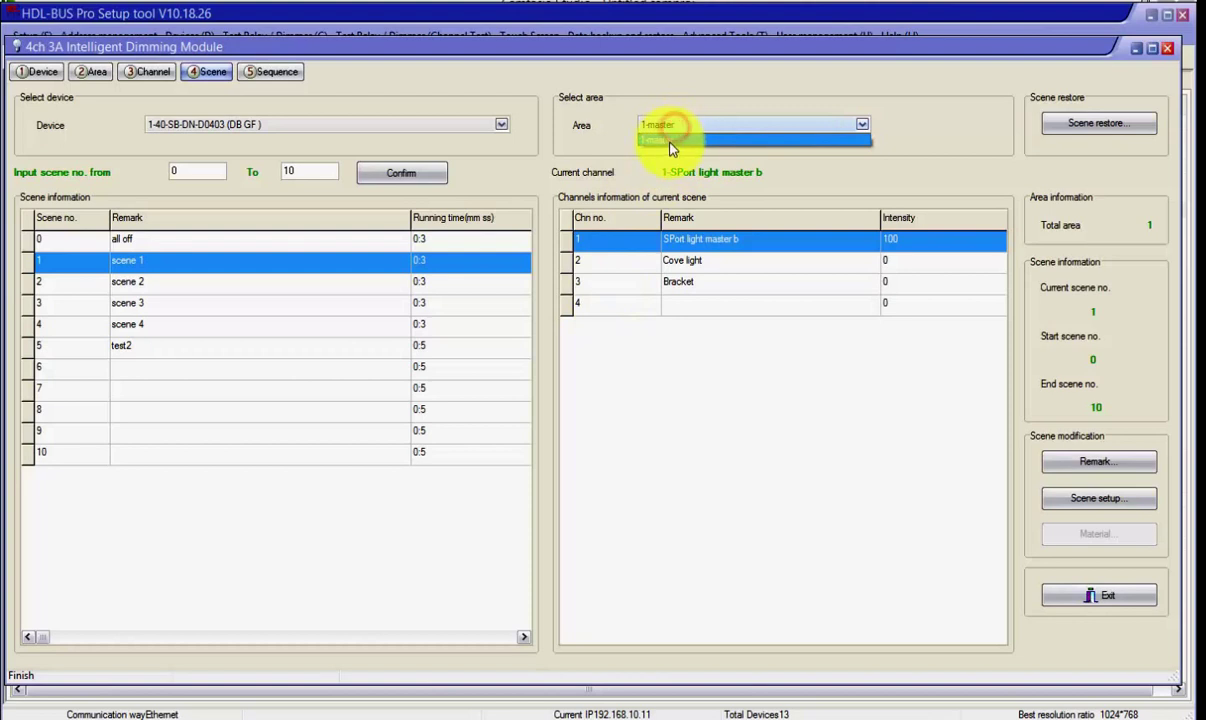
click(660, 128)
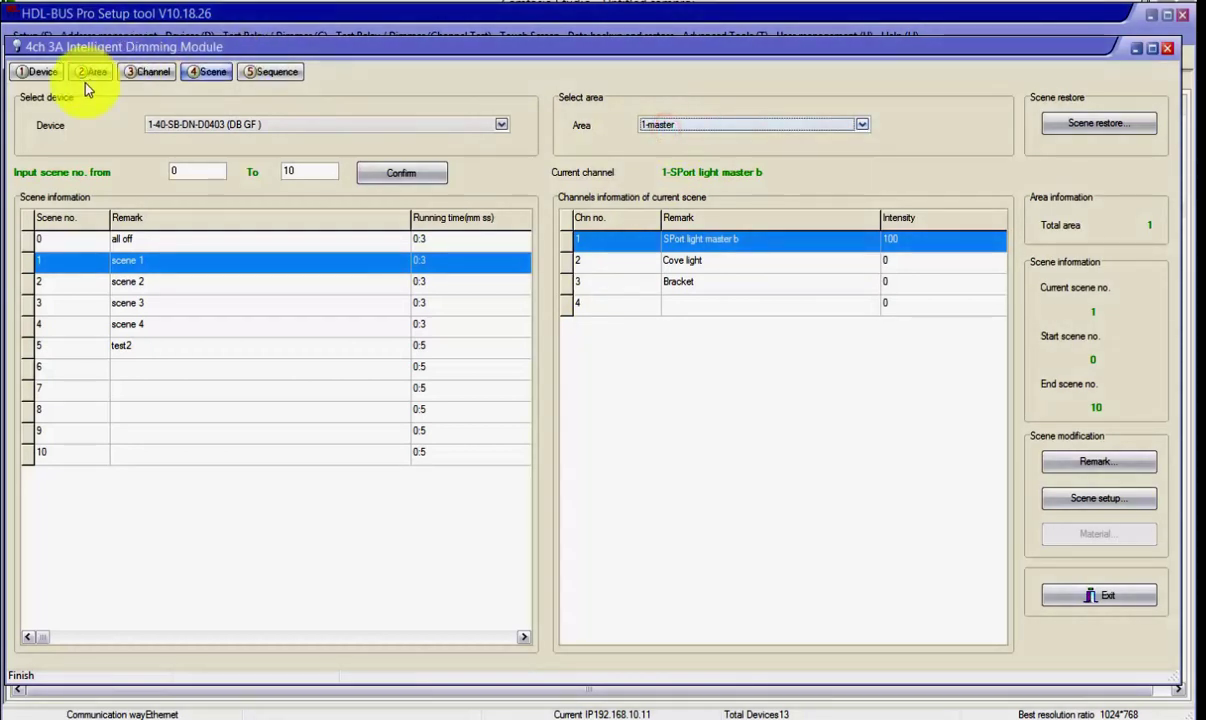
Step: Remove channels 3 (Bracket) and 4 from the master area in the area setup
click(88, 70)
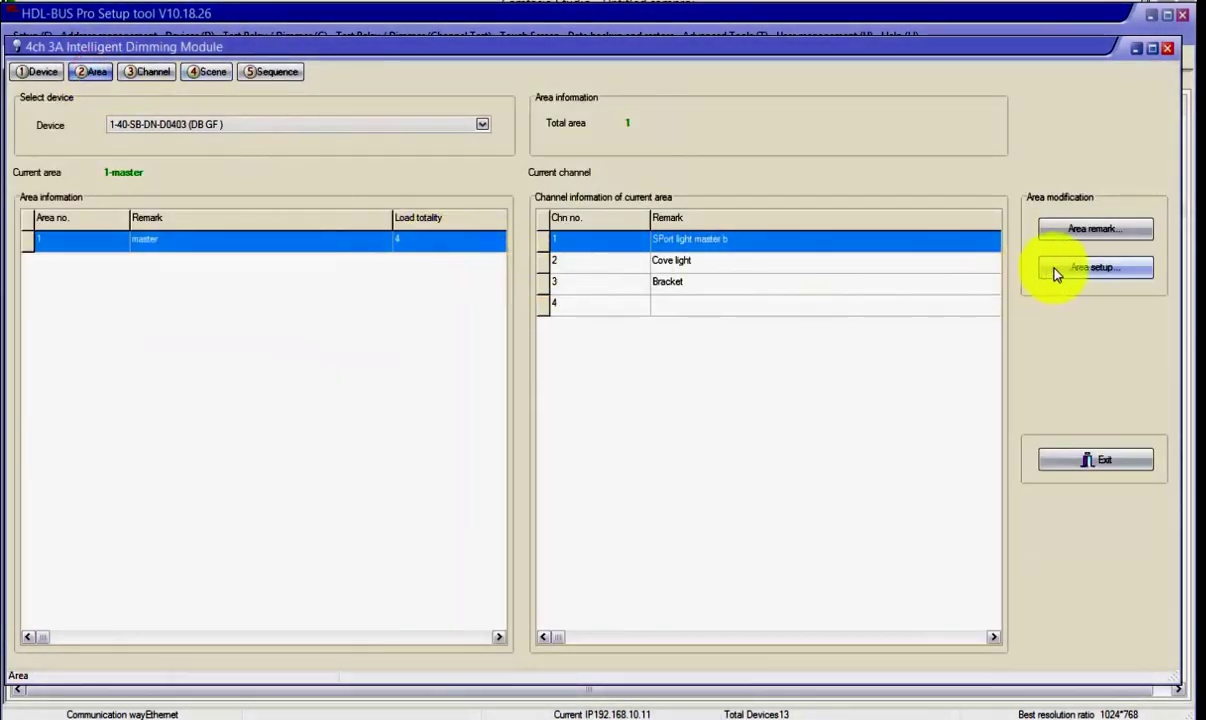
click(1080, 270)
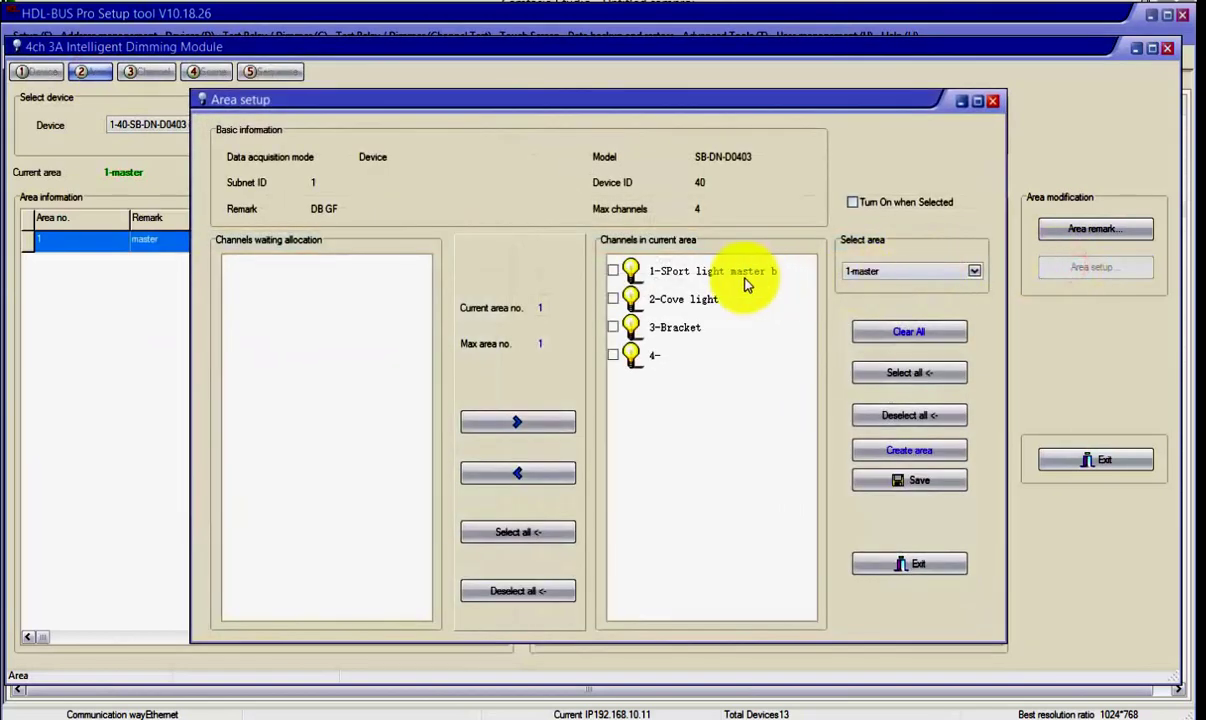
click(614, 326)
click(614, 354)
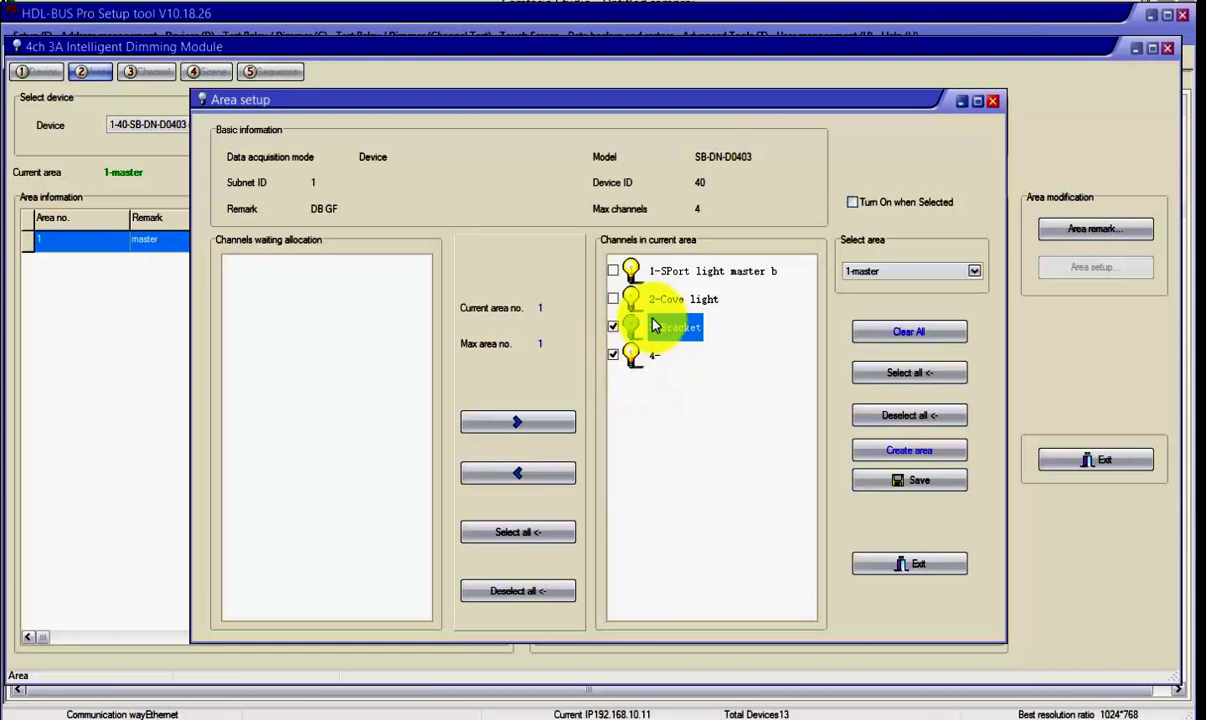
click(533, 473)
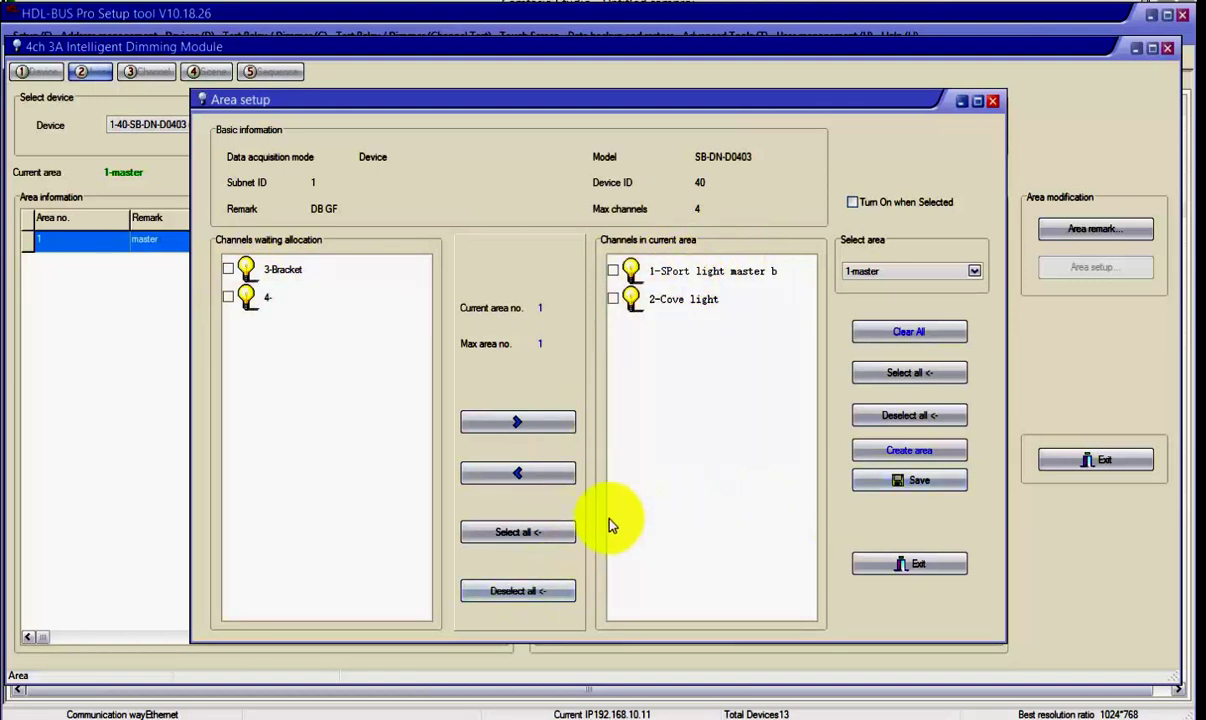
Step: Create a second area, assign channels 3 (Bracket) and 4 to it, and save the area setup
click(887, 452)
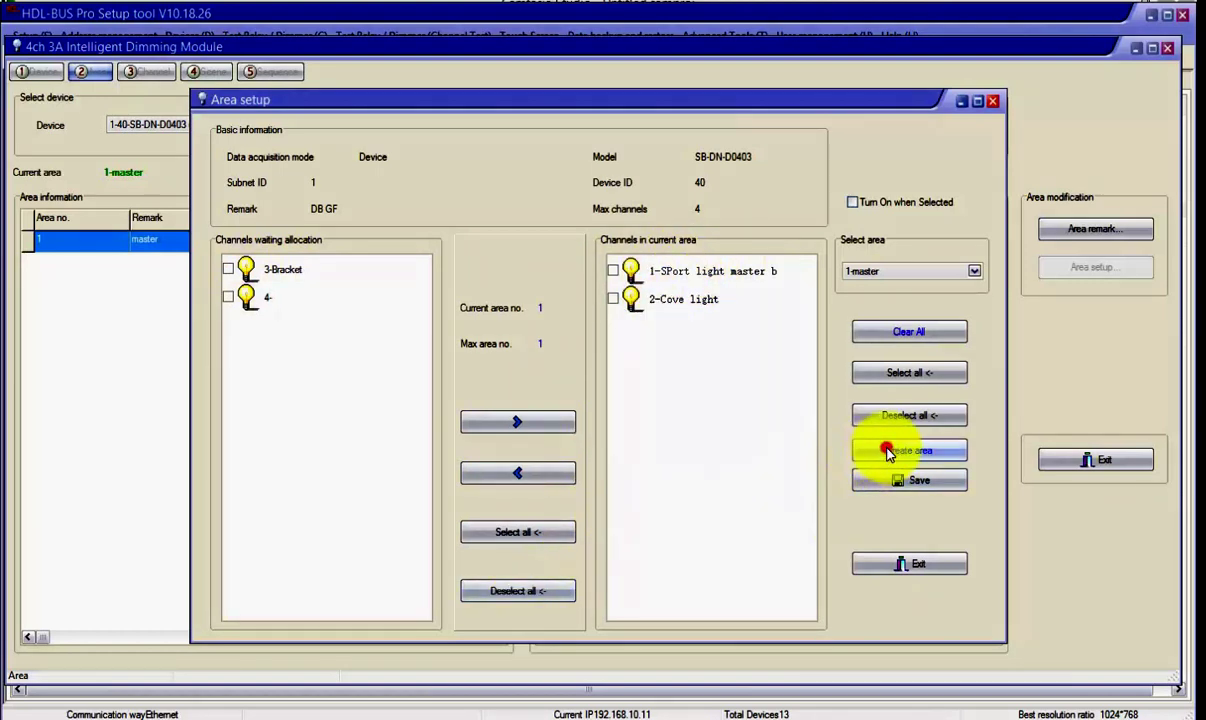
click(272, 269)
click(252, 295)
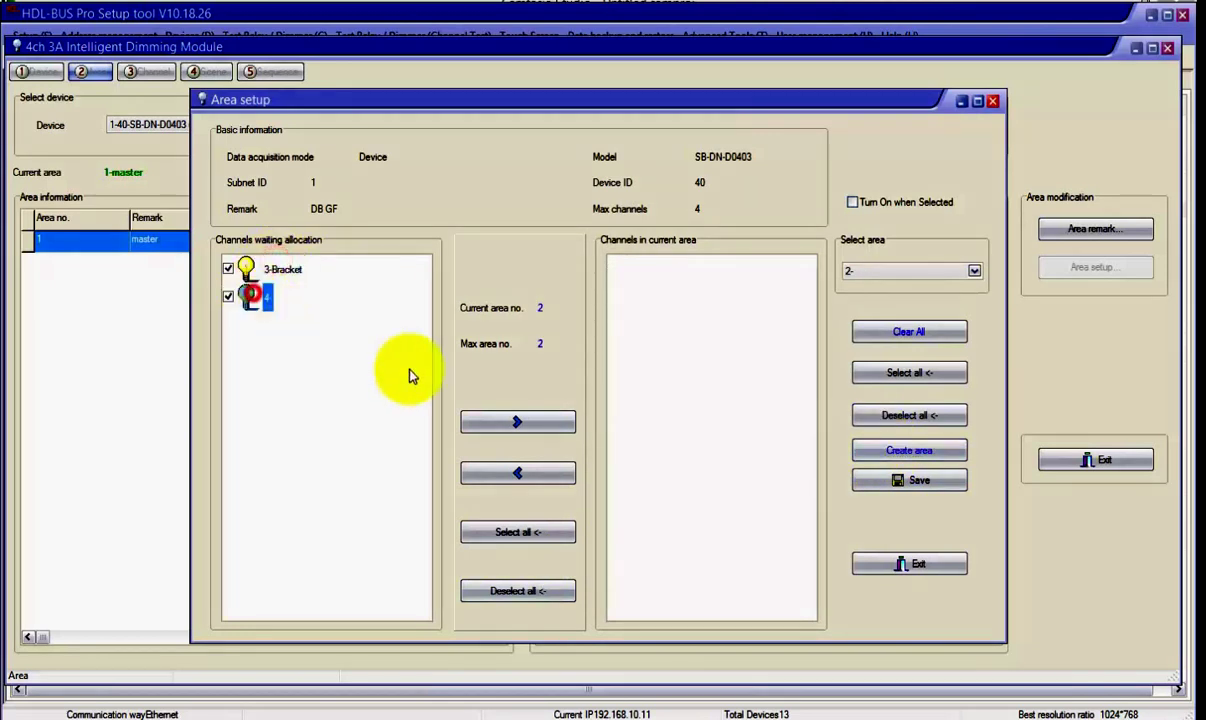
click(517, 421)
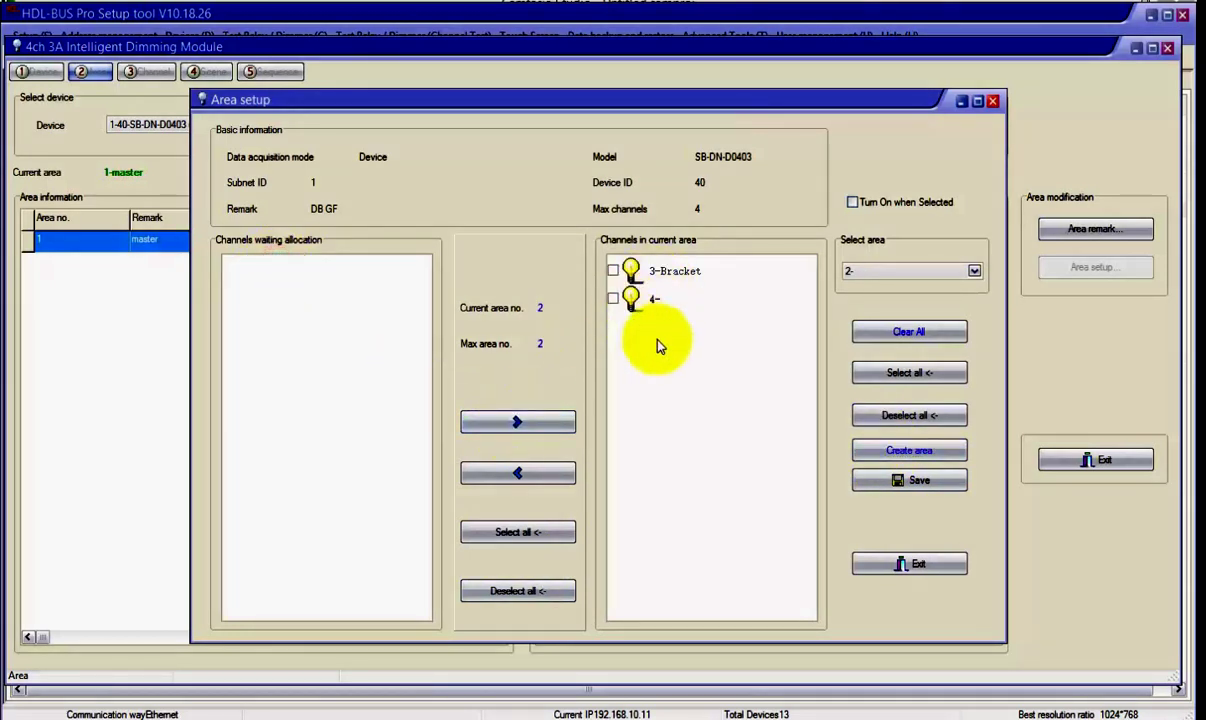
click(886, 479)
click(900, 563)
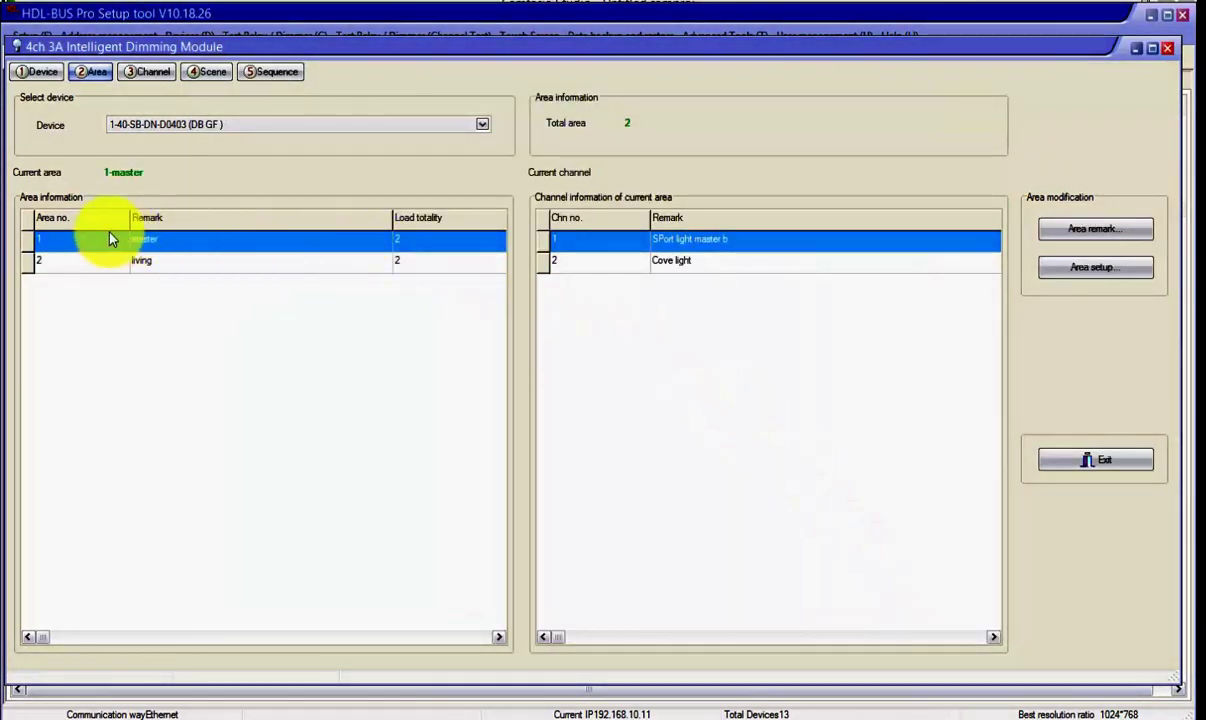
Step: Review the channels assigned to the living and master areas, and display the dimming module's scenes for area 1-master
click(155, 260)
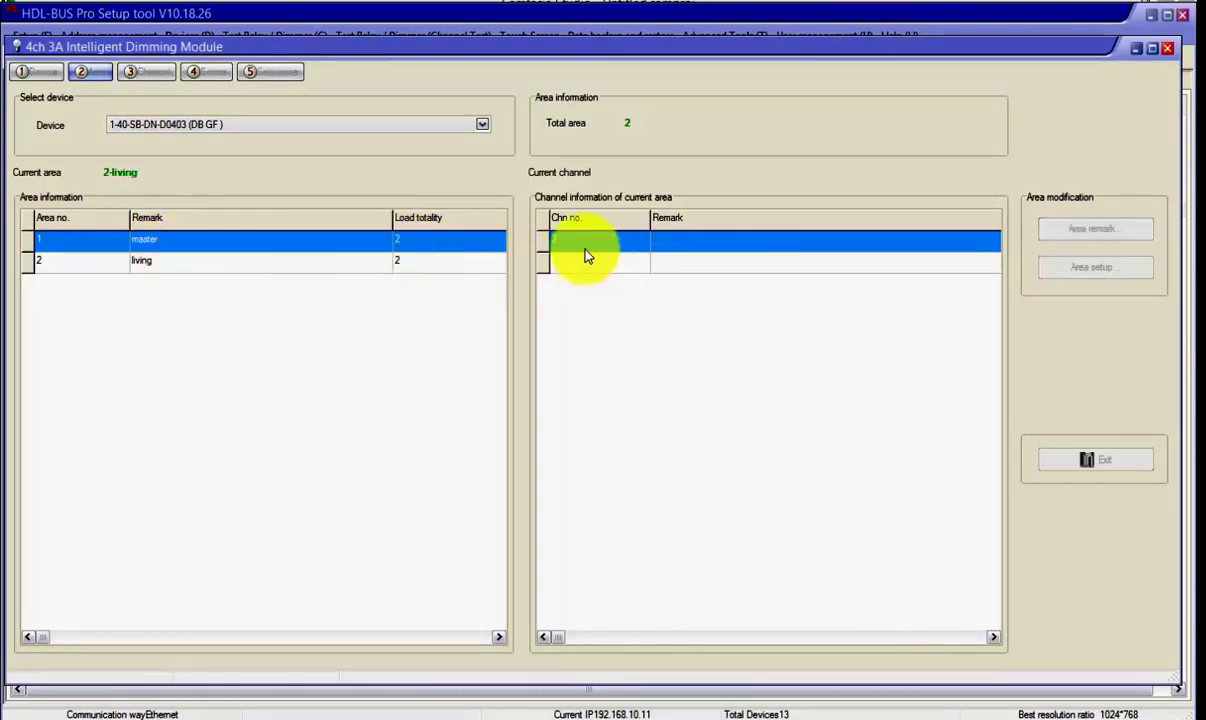
click(277, 239)
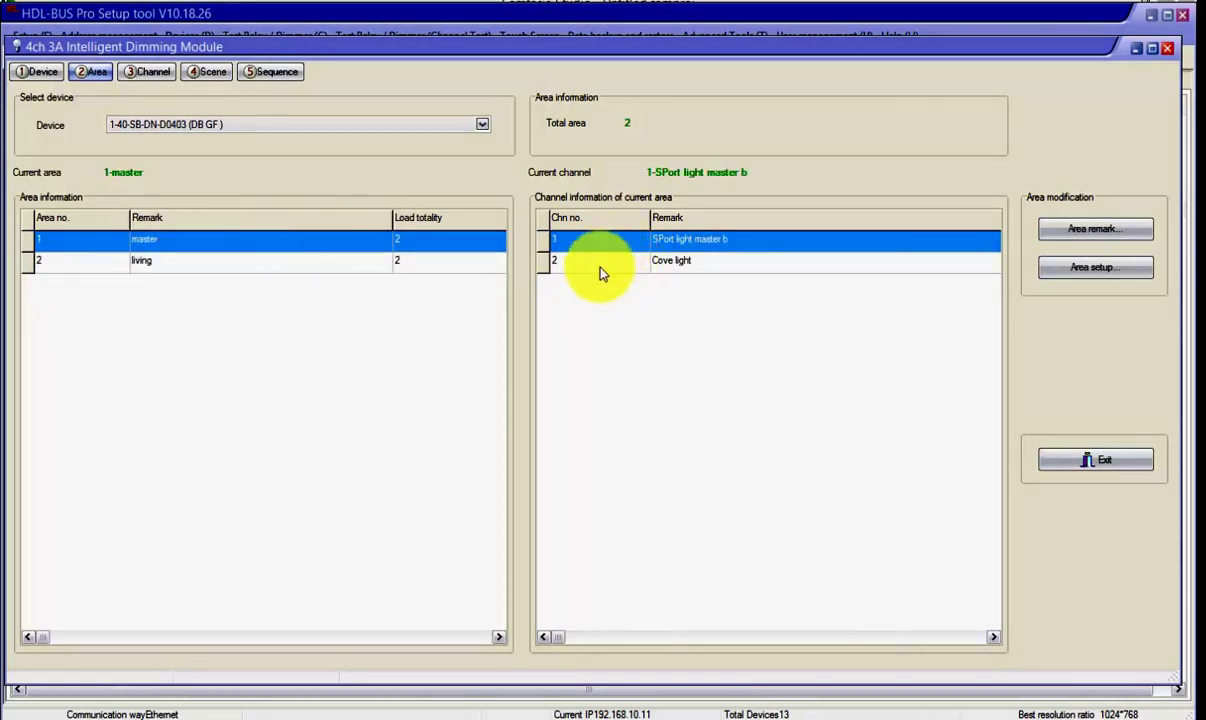
click(206, 71)
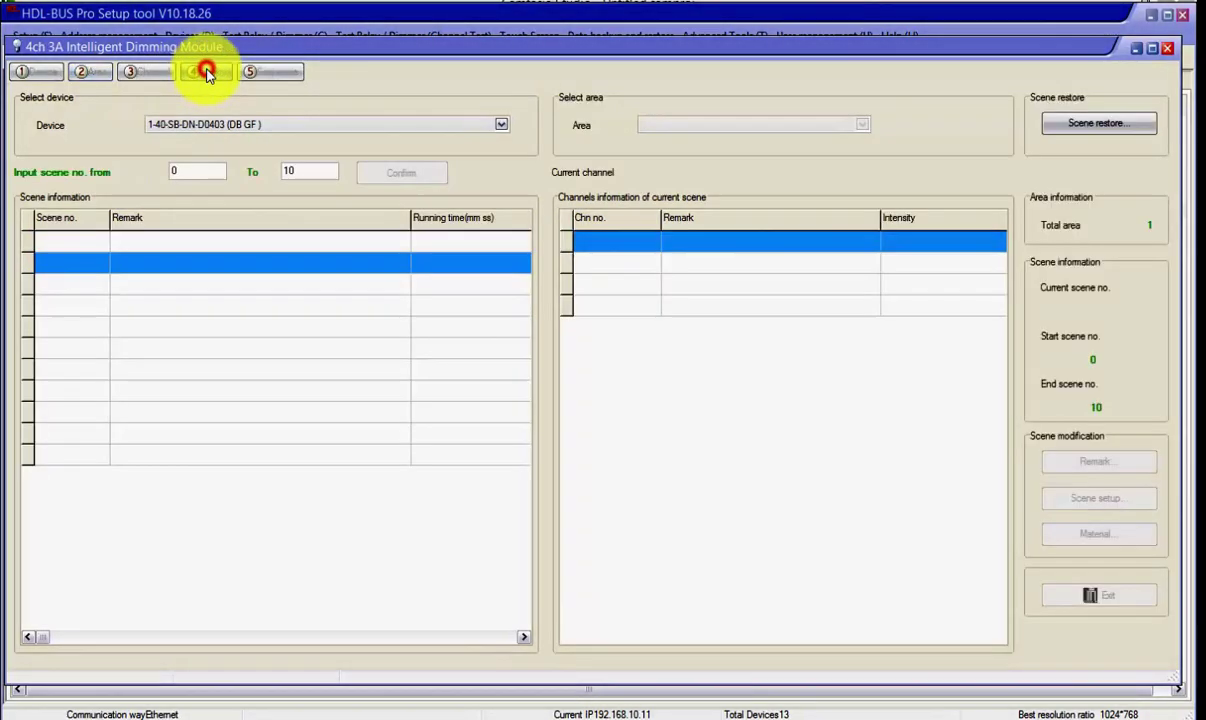
click(746, 121)
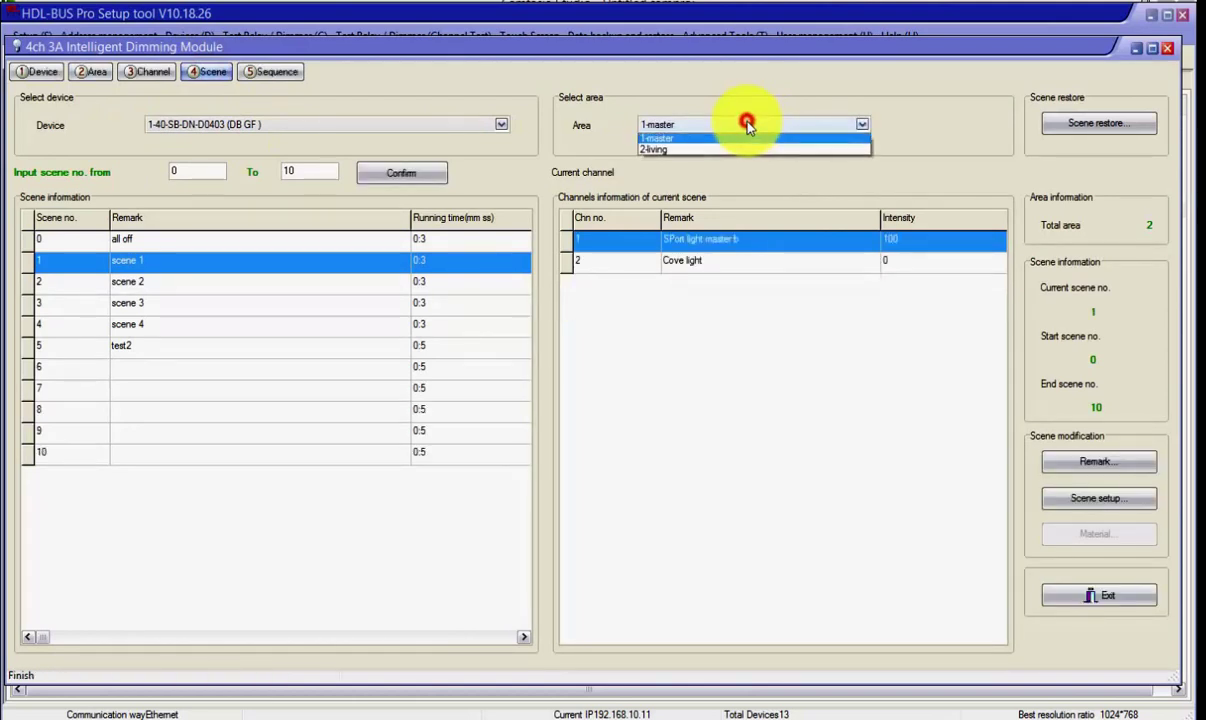
click(665, 143)
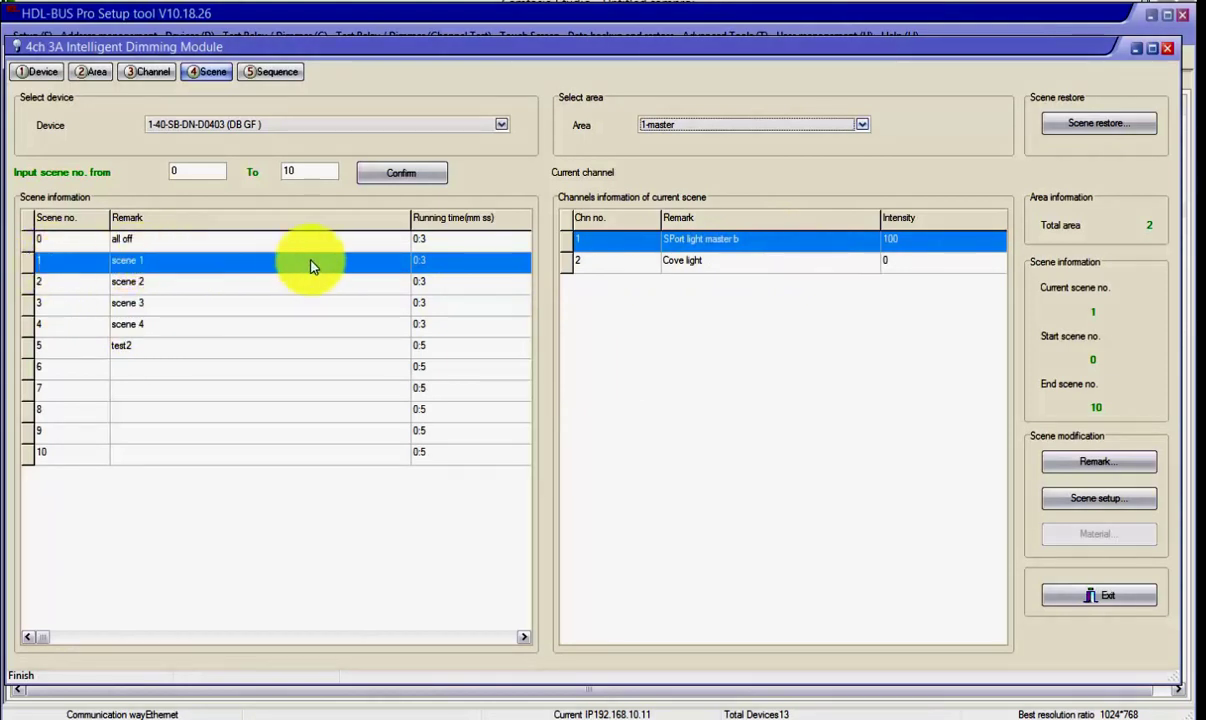
Step: In the master area's scene 1, set the intensity of both SPort light master b and Cove light to 15%
double_click(667, 240)
click(883, 272)
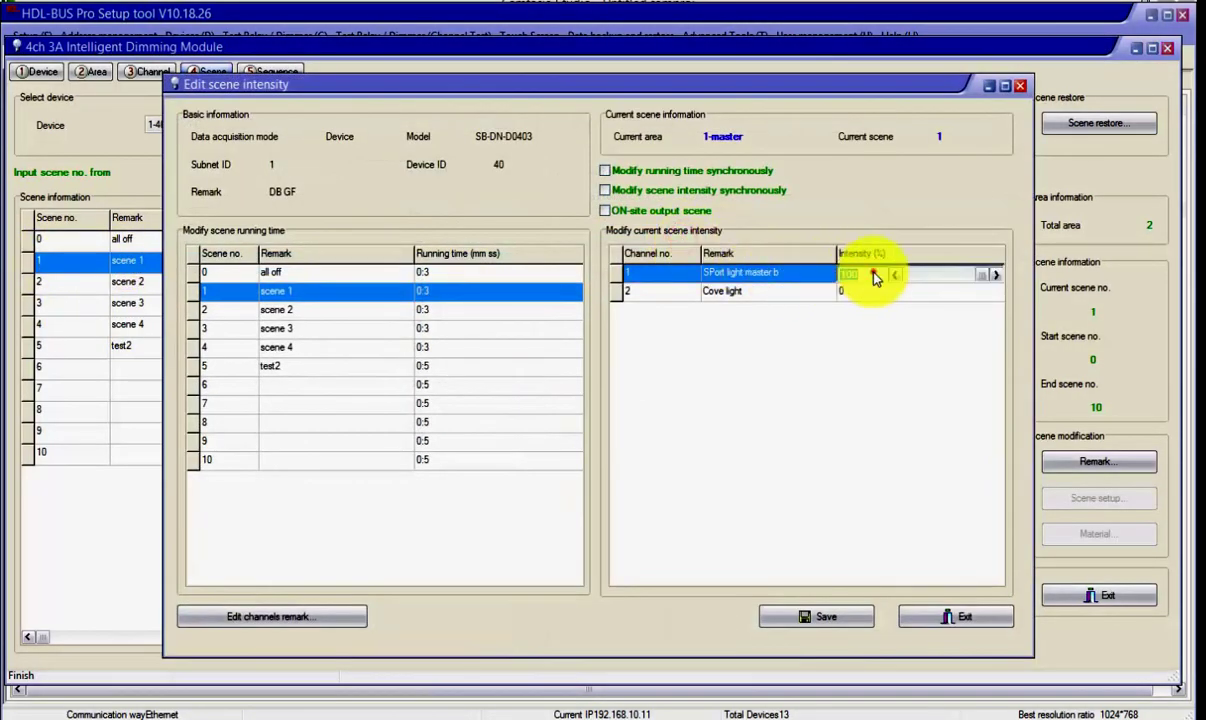
click(972, 276)
click(927, 272)
click(865, 290)
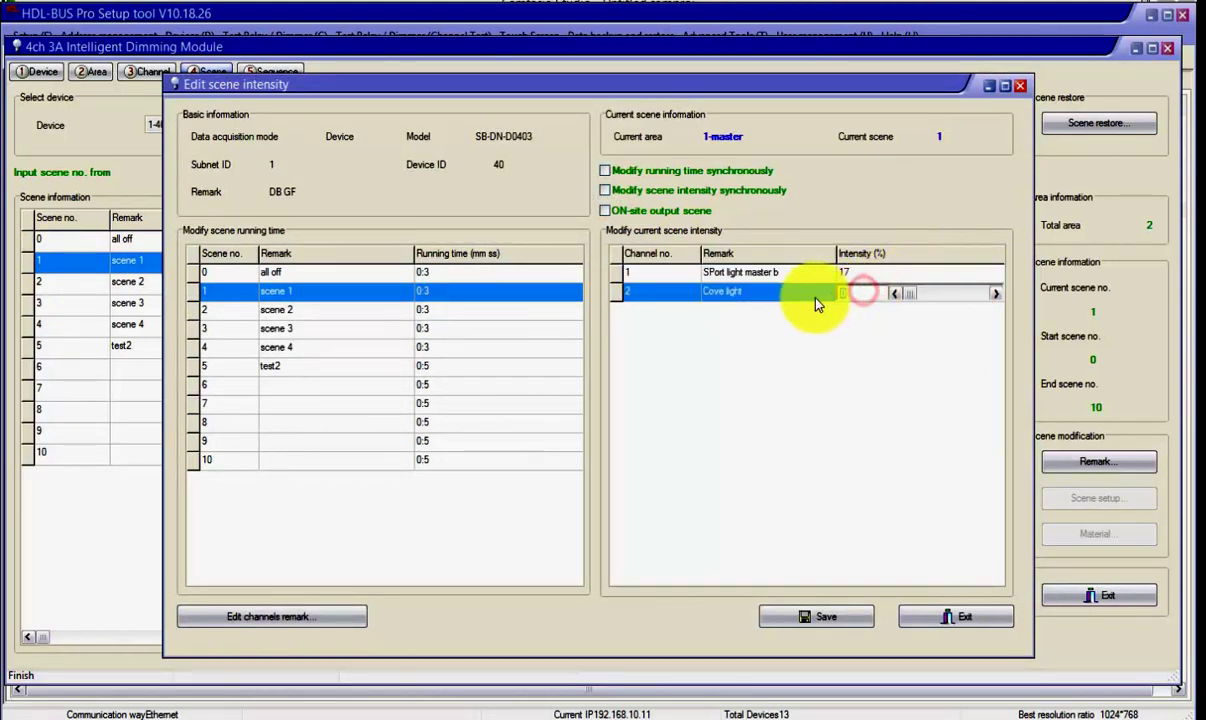
click(851, 272)
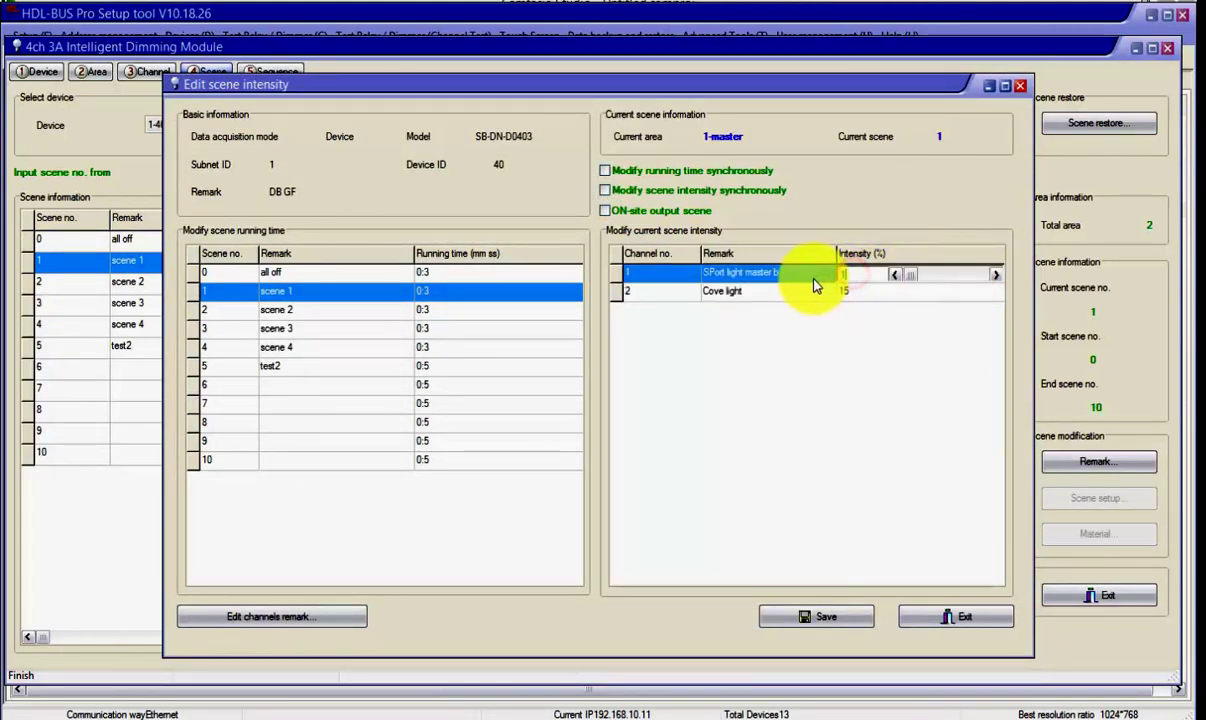
Step: In the master area's scene 2, set the SPort light master b intensity to 50%
click(320, 311)
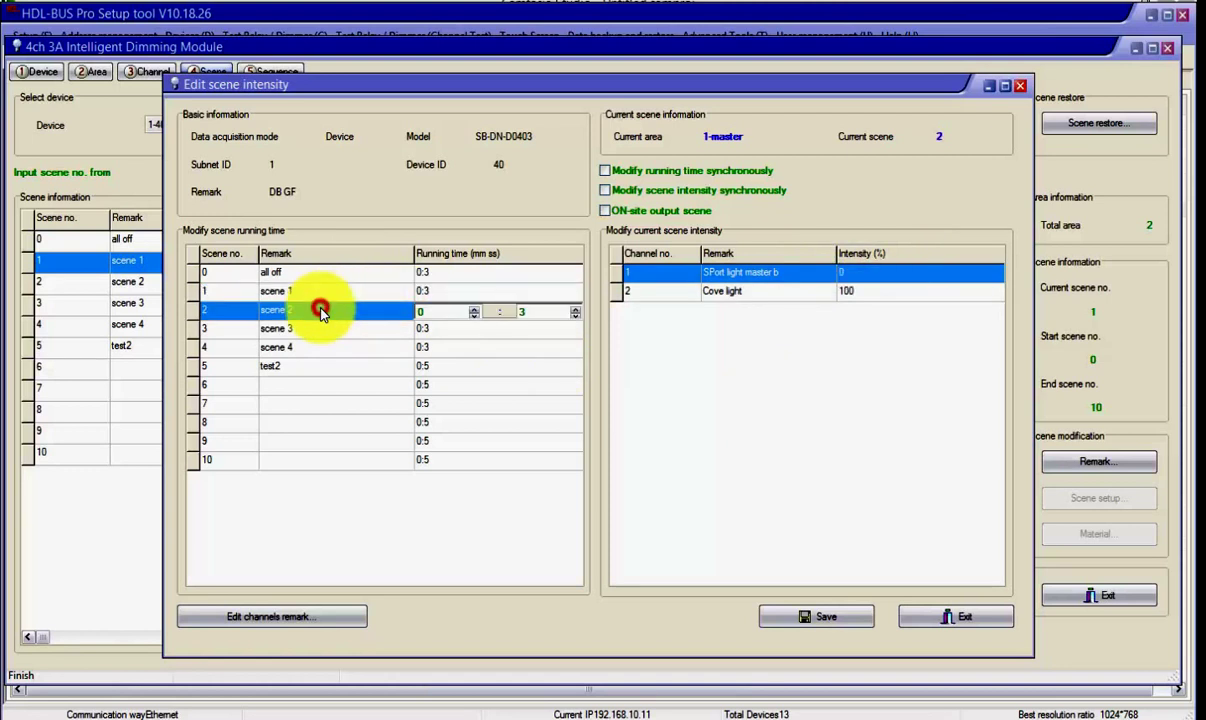
click(858, 272)
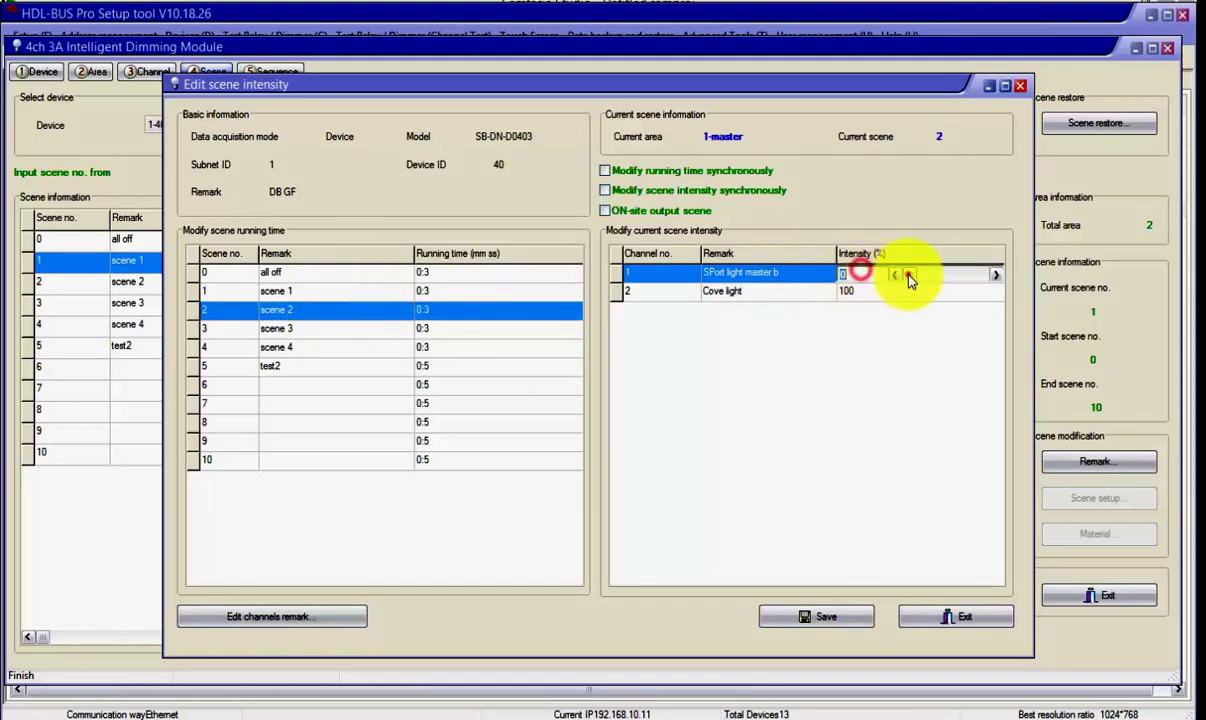
text(50)
click(848, 290)
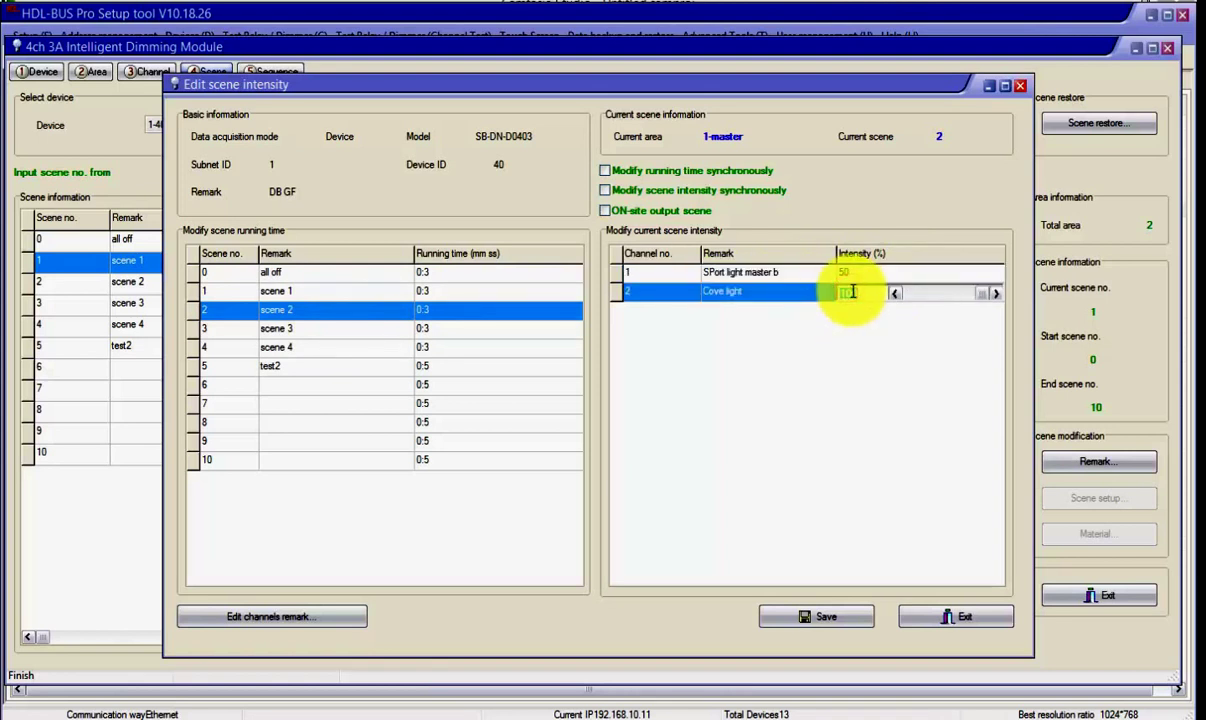
Step: Set scene 3's Cove light intensity to 20%, enable ON-site output scene, and adjust the Cove light to 13%
click(316, 329)
click(872, 274)
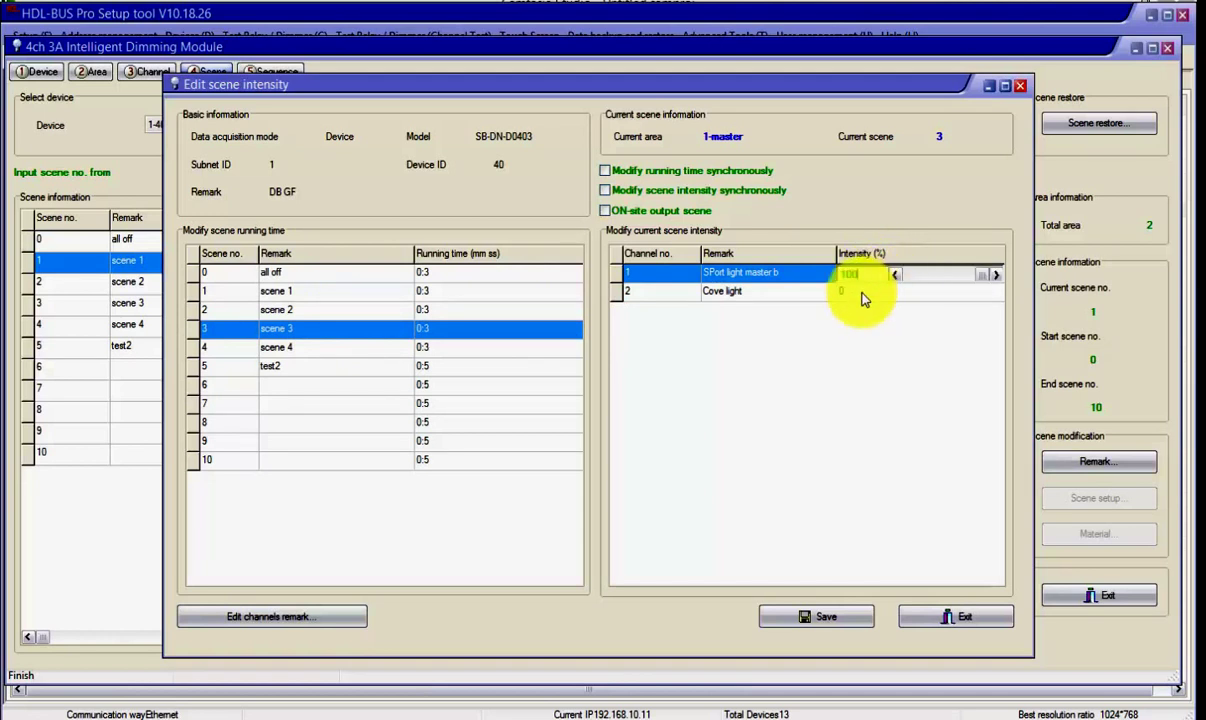
click(860, 292)
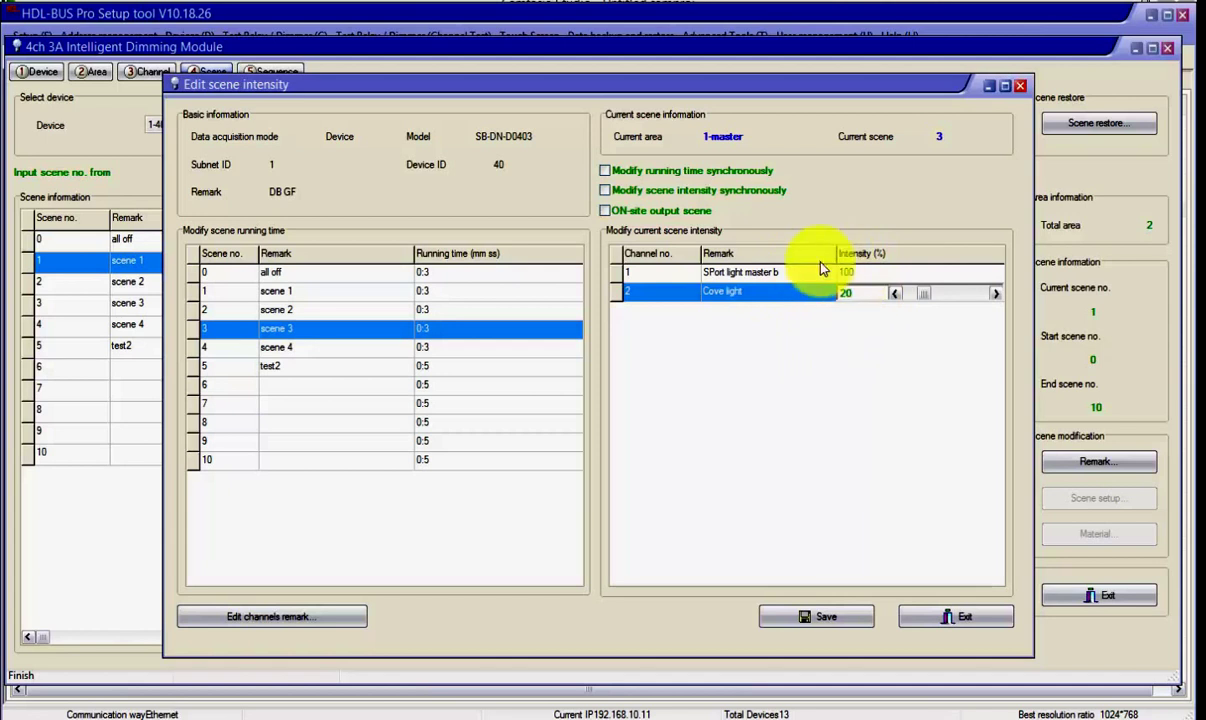
click(604, 211)
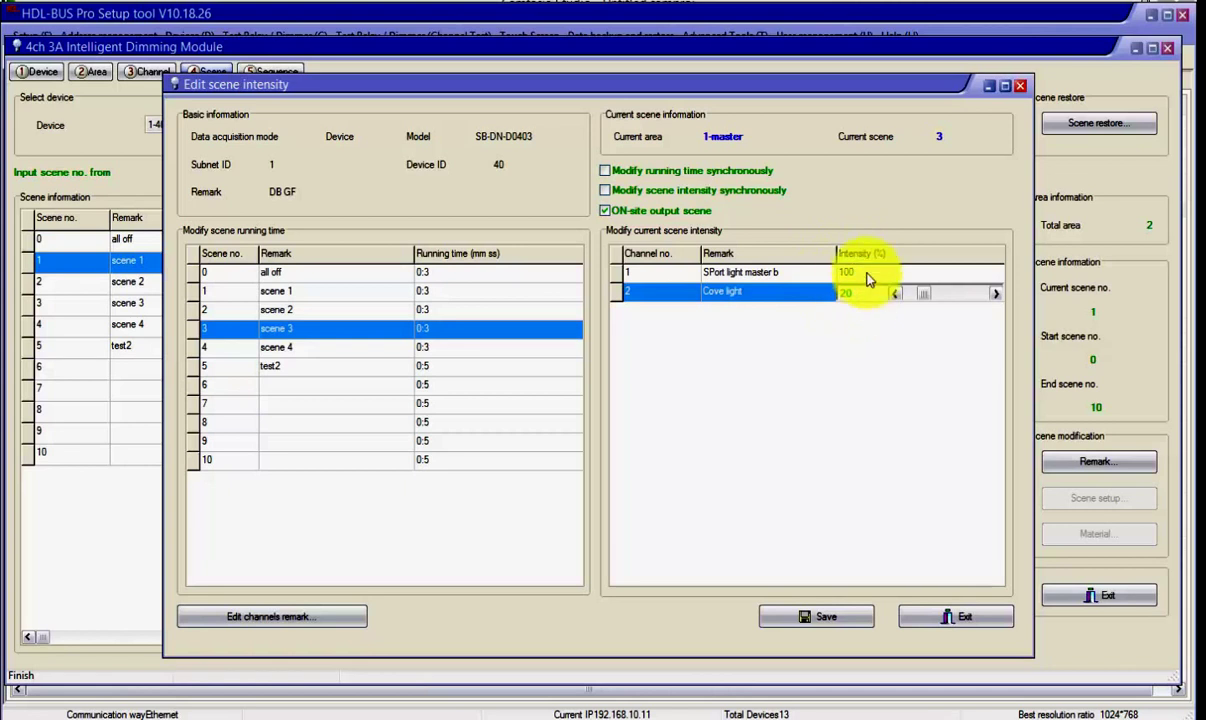
mouse_move(921, 297)
mouse_down()
mouse_move(942, 297)
mouse_move(918, 297)
mouse_up()
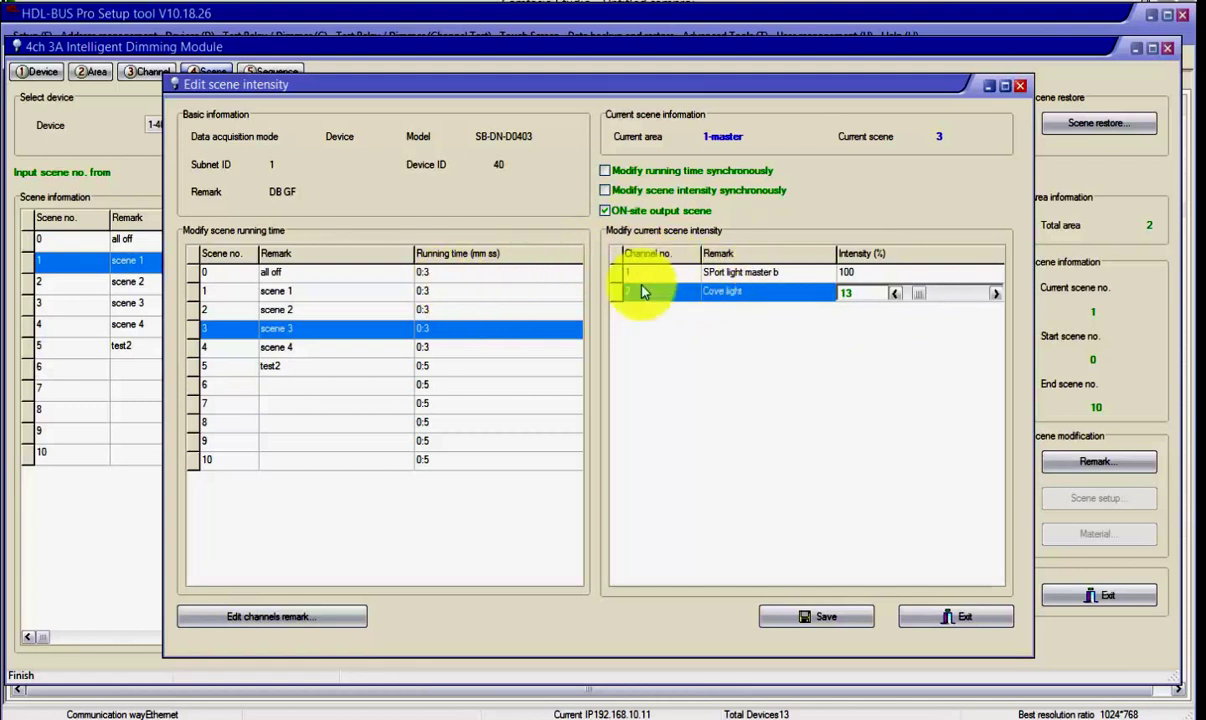
Step: Output scenes 1, 2 and 3 of the master area one after another to test them on site
click(320, 292)
click(332, 315)
click(335, 332)
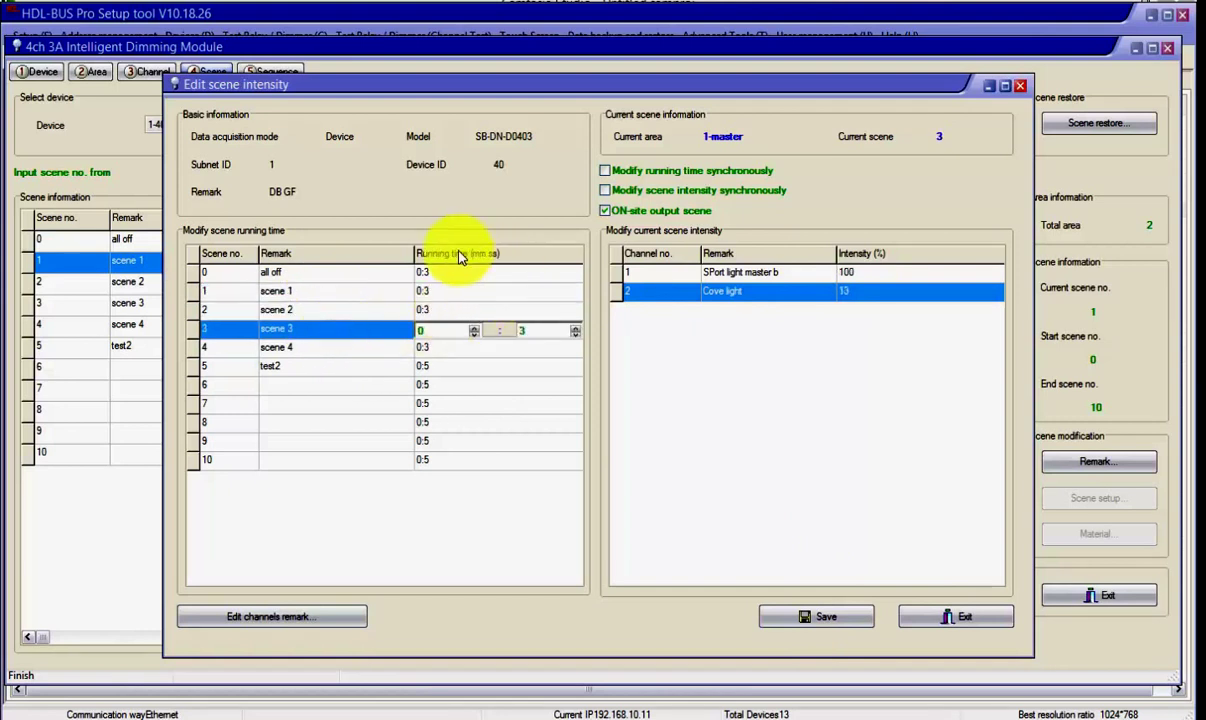
Step: Set scene 1's running time to 5 seconds, then save and close the scene intensity setup
click(530, 291)
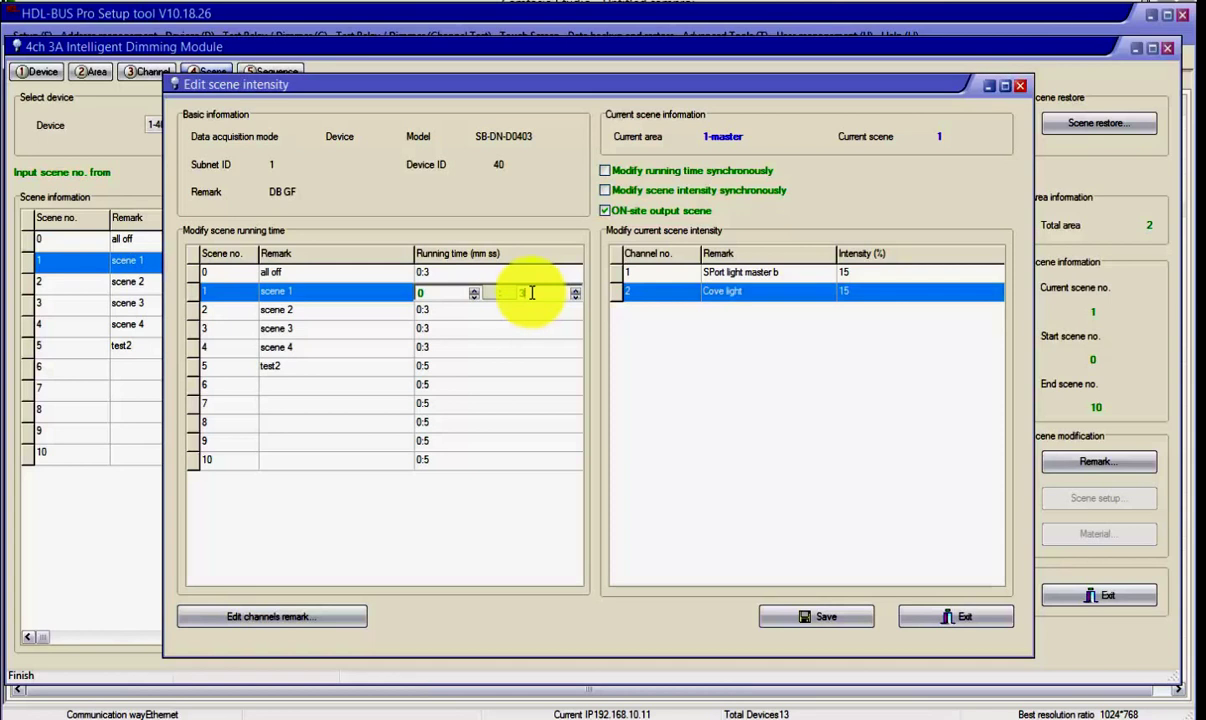
click(528, 292)
text(5)
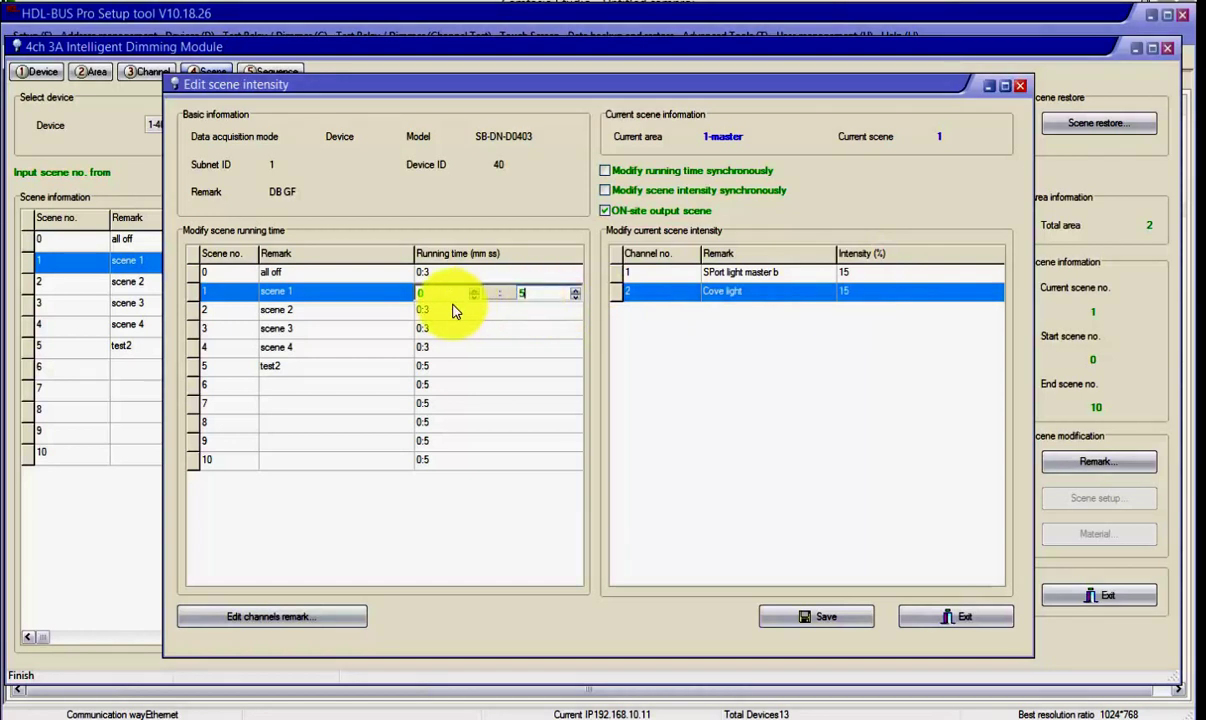
click(538, 289)
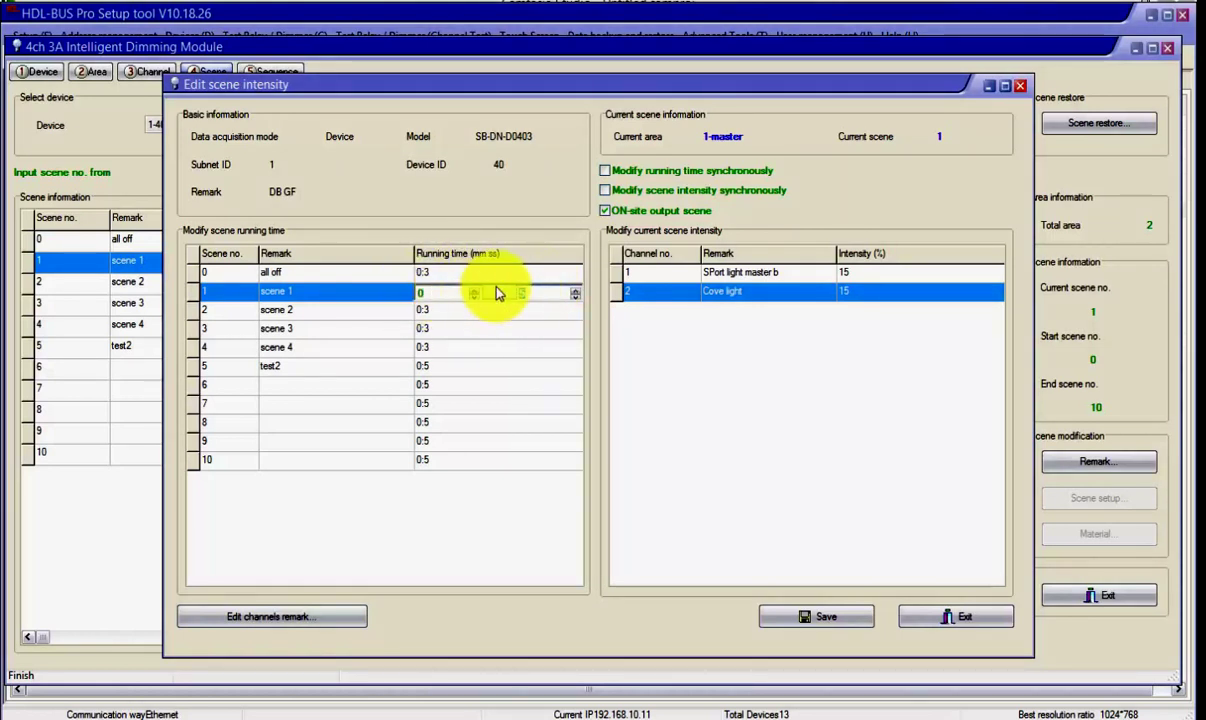
click(535, 291)
text(5)
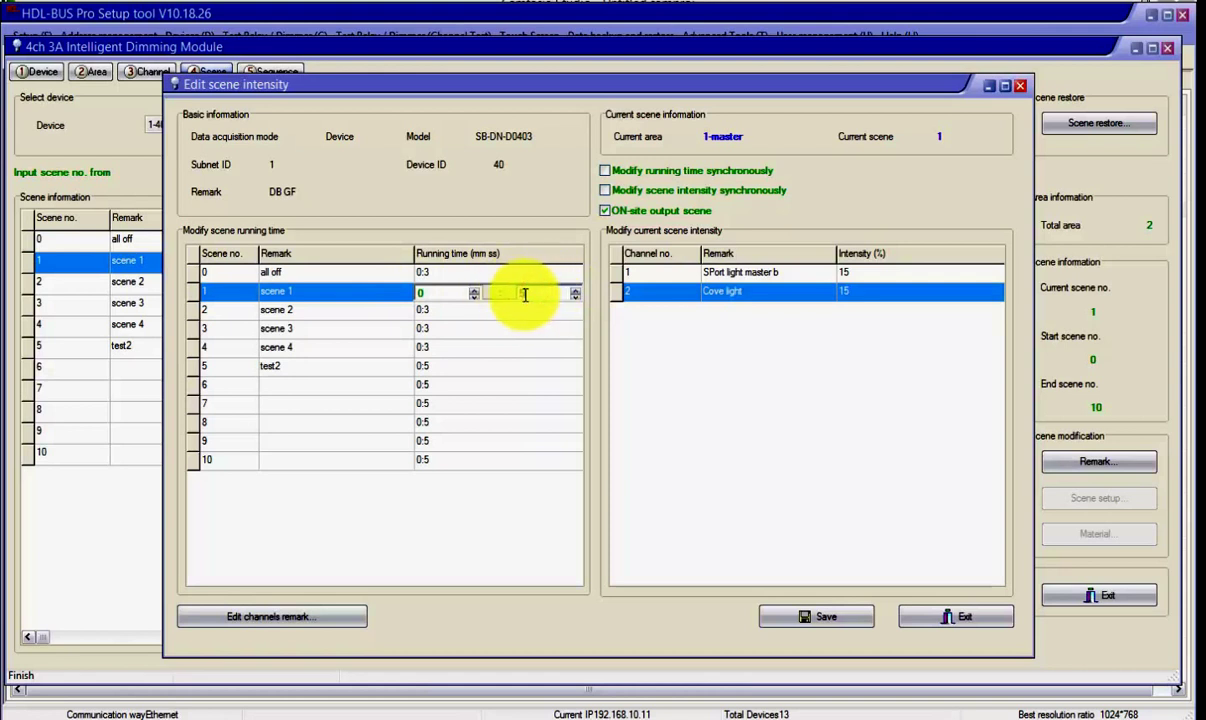
click(808, 620)
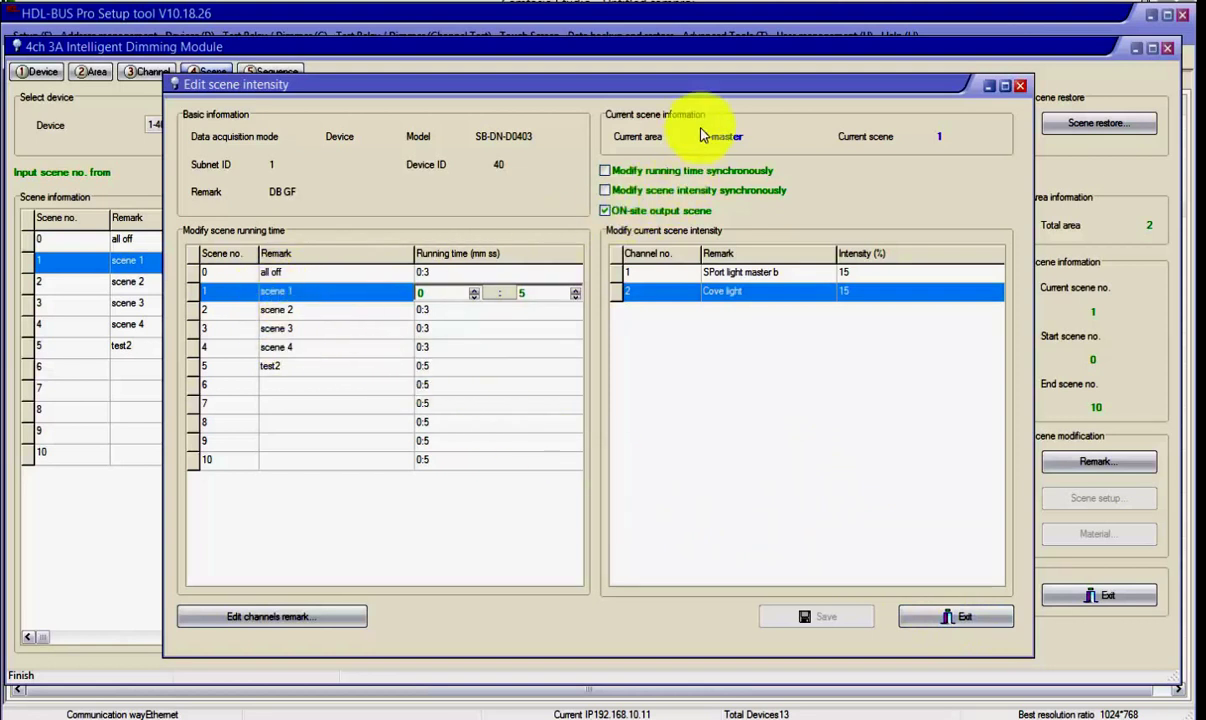
click(960, 615)
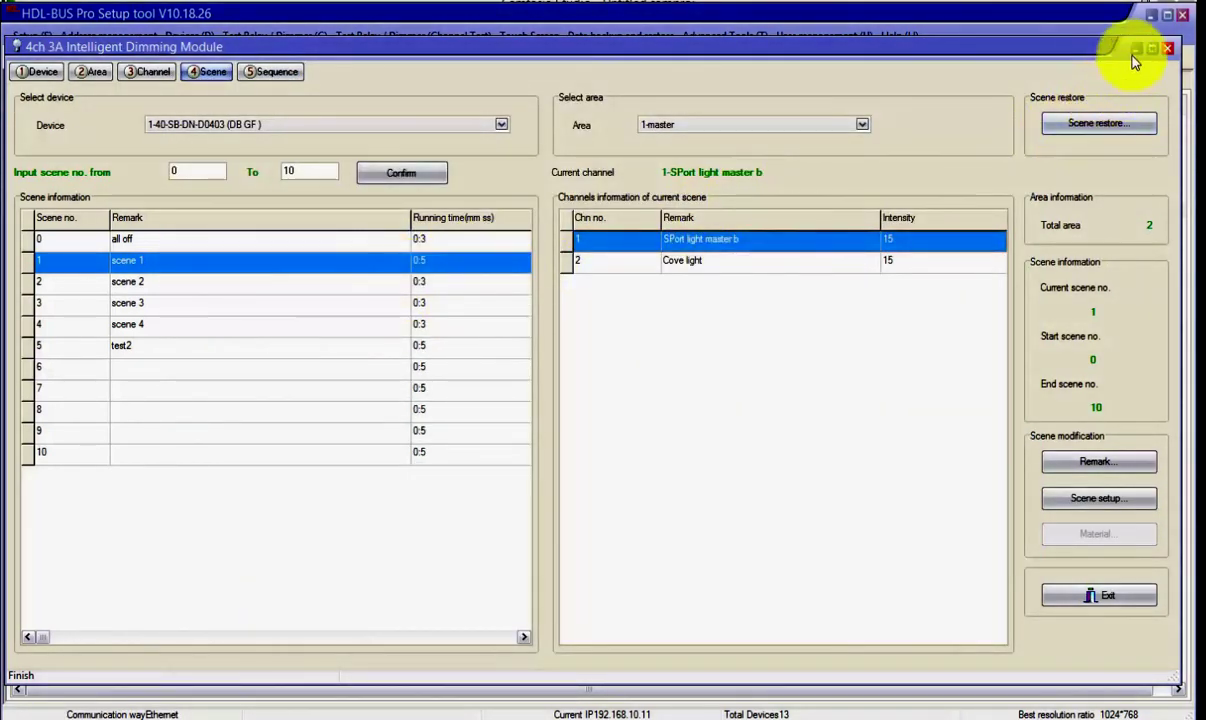
Step: Close the dimming module and open the key assignment of the Master bed 3 keys multi-functional panel
click(1166, 48)
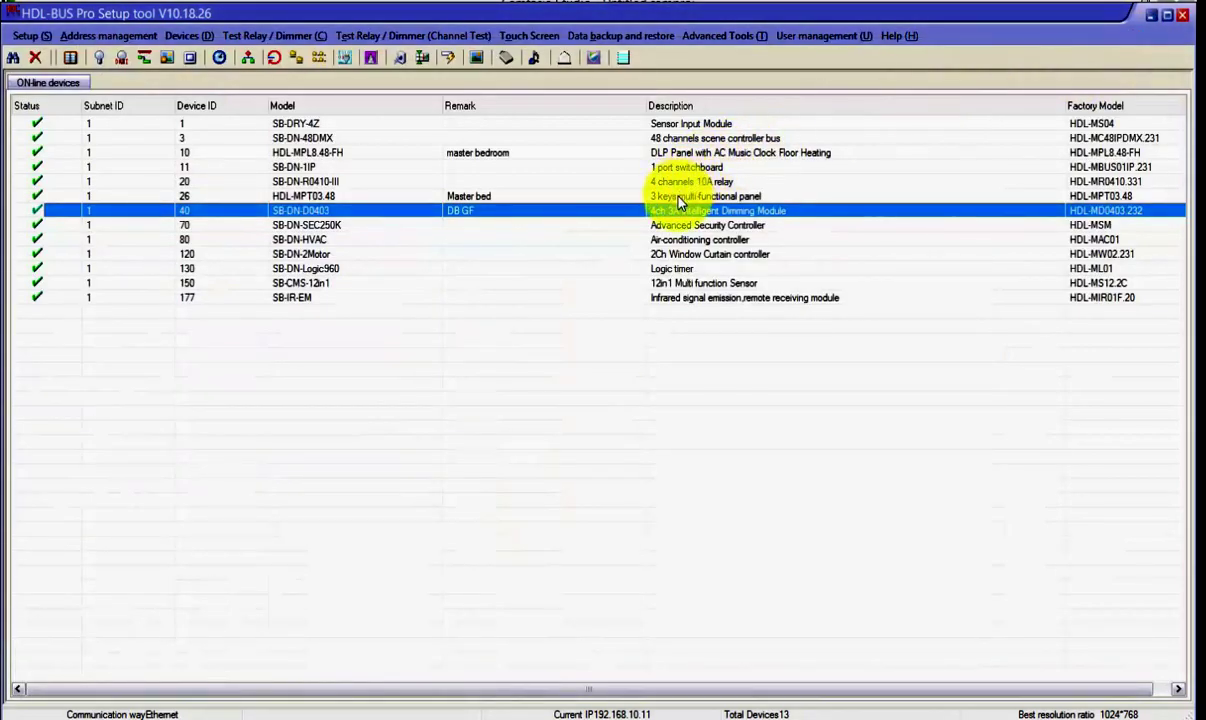
click(640, 196)
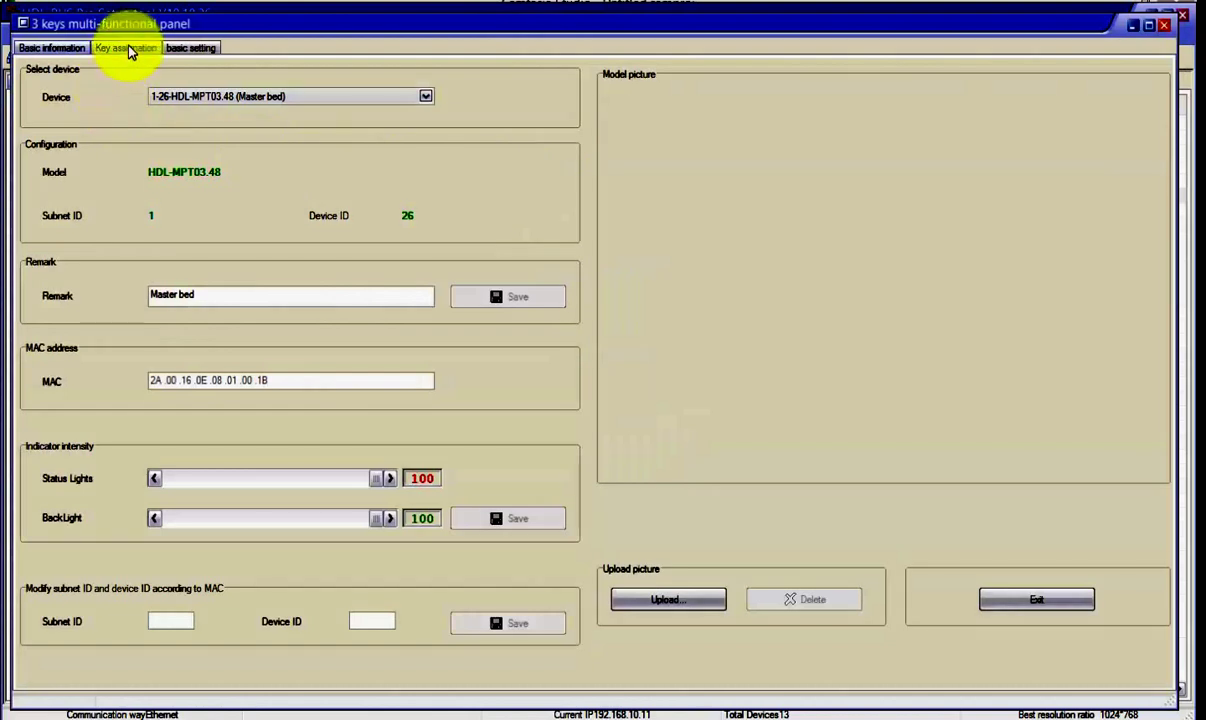
click(128, 50)
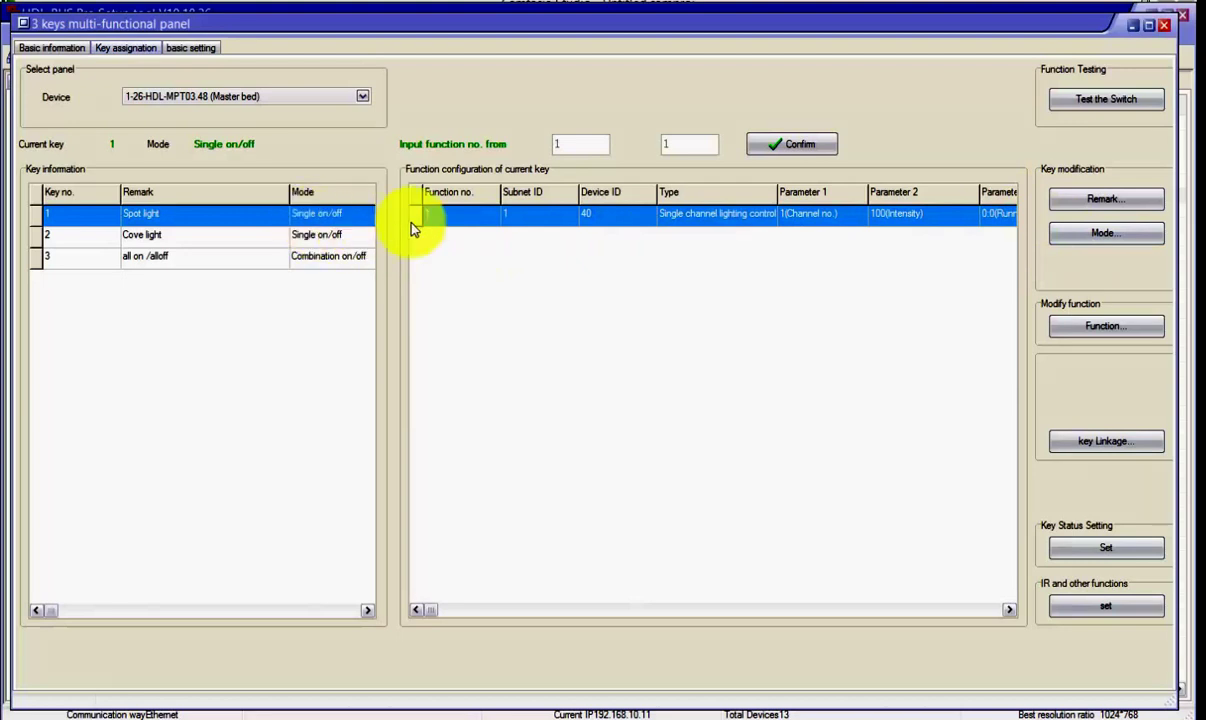
Step: Point the Spot light key's function to device ID 40 and change its type to Scene
double_click(587, 210)
click(380, 300)
click(366, 302)
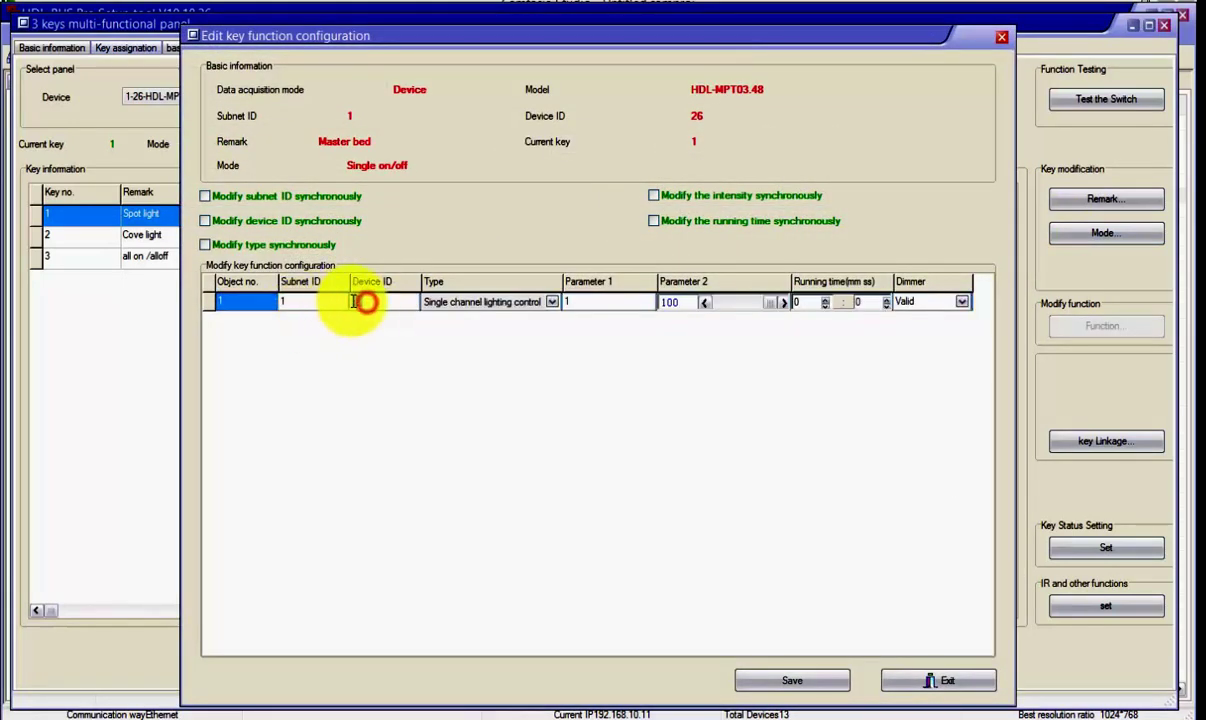
text(40)
click(476, 304)
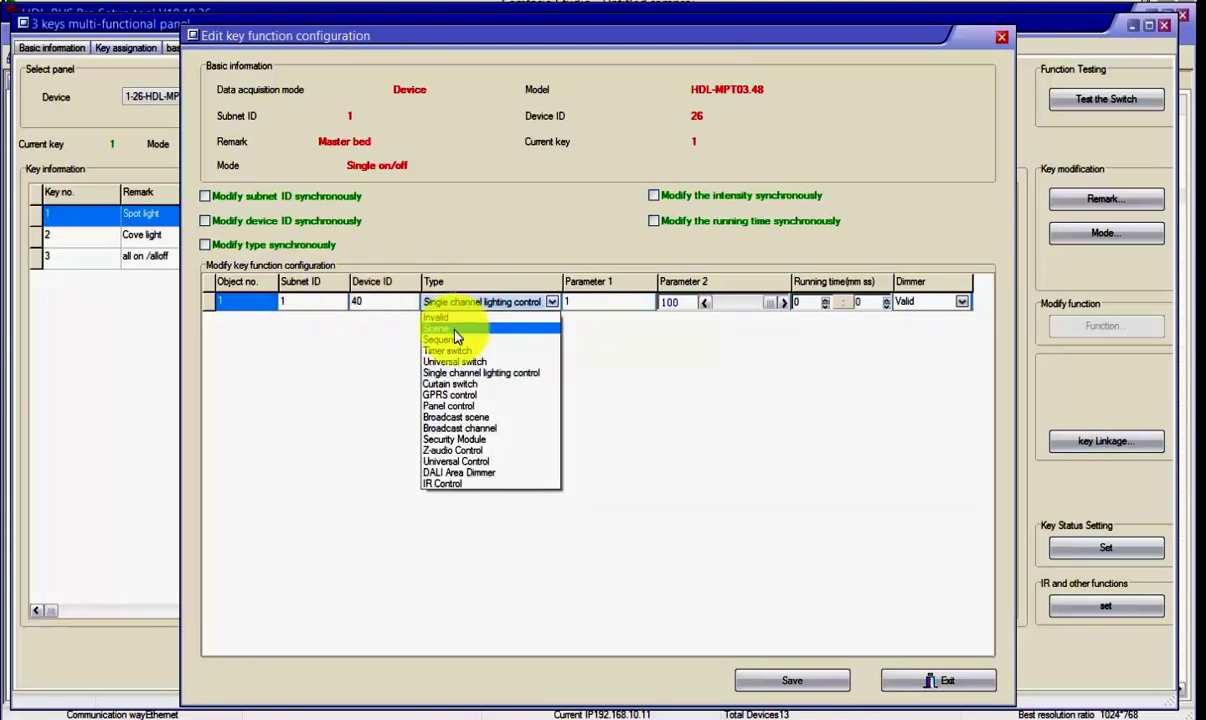
click(455, 330)
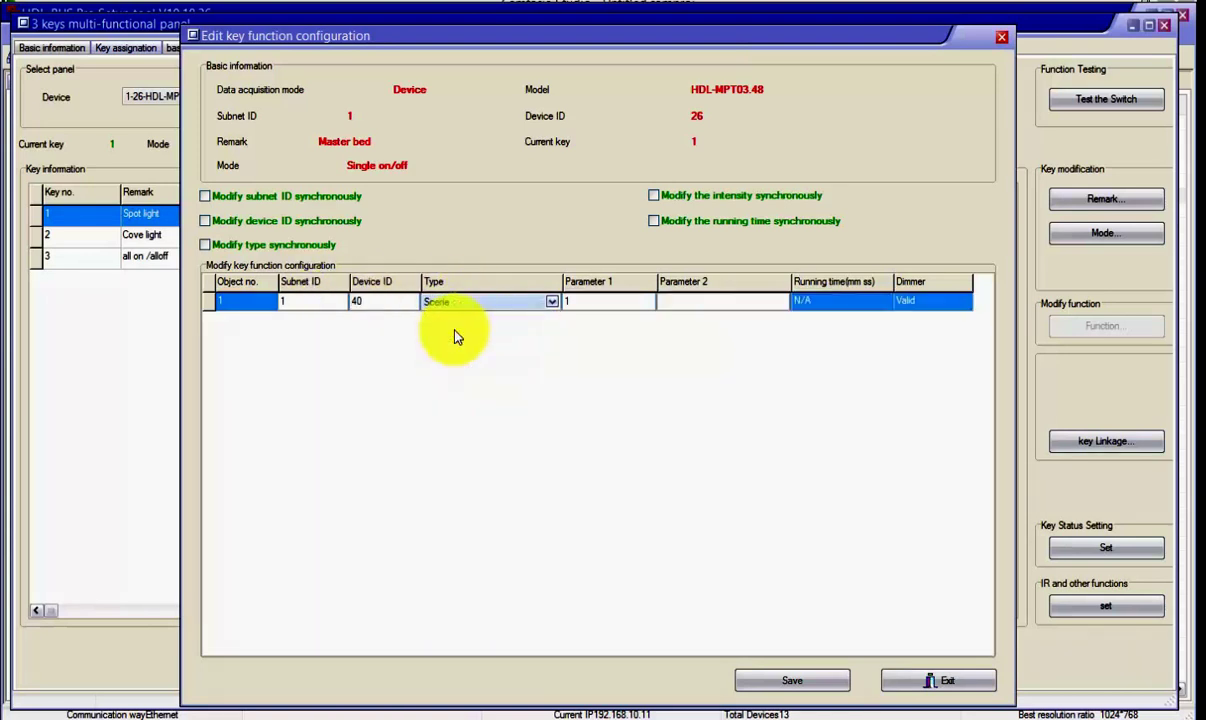
Step: Assign area 1 and scene 1 to the Spot light key, then save and close the key function configuration
click(569, 299)
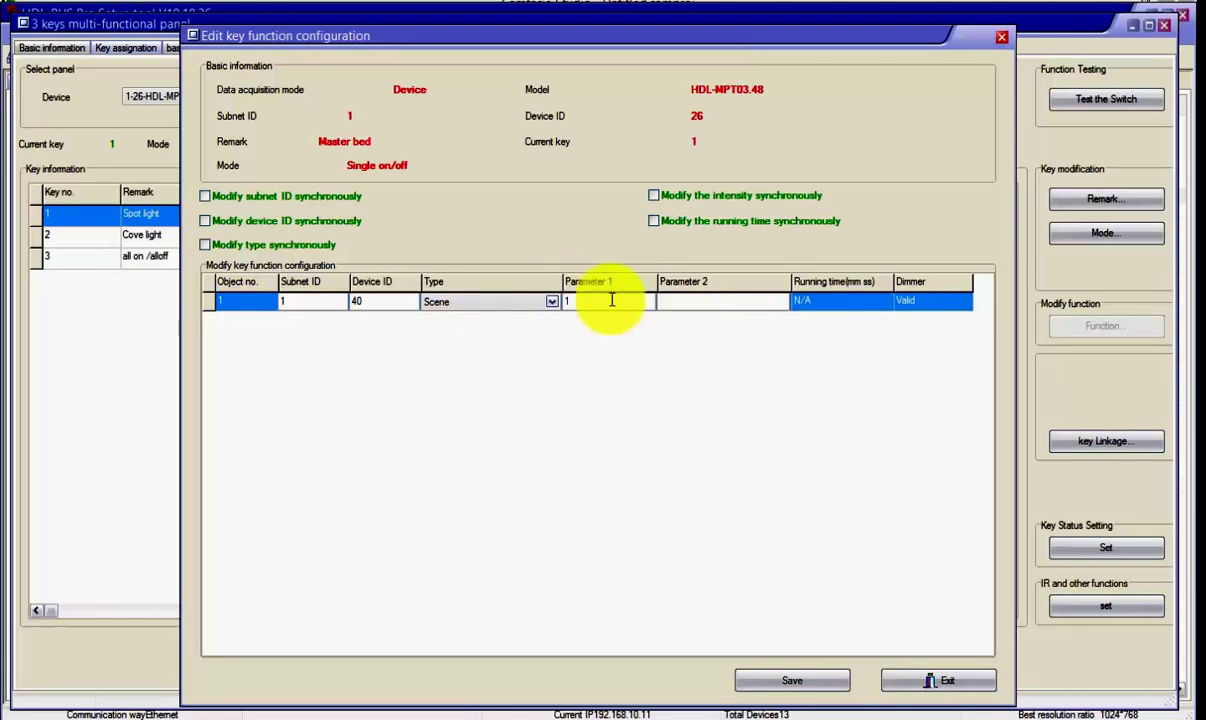
click(670, 298)
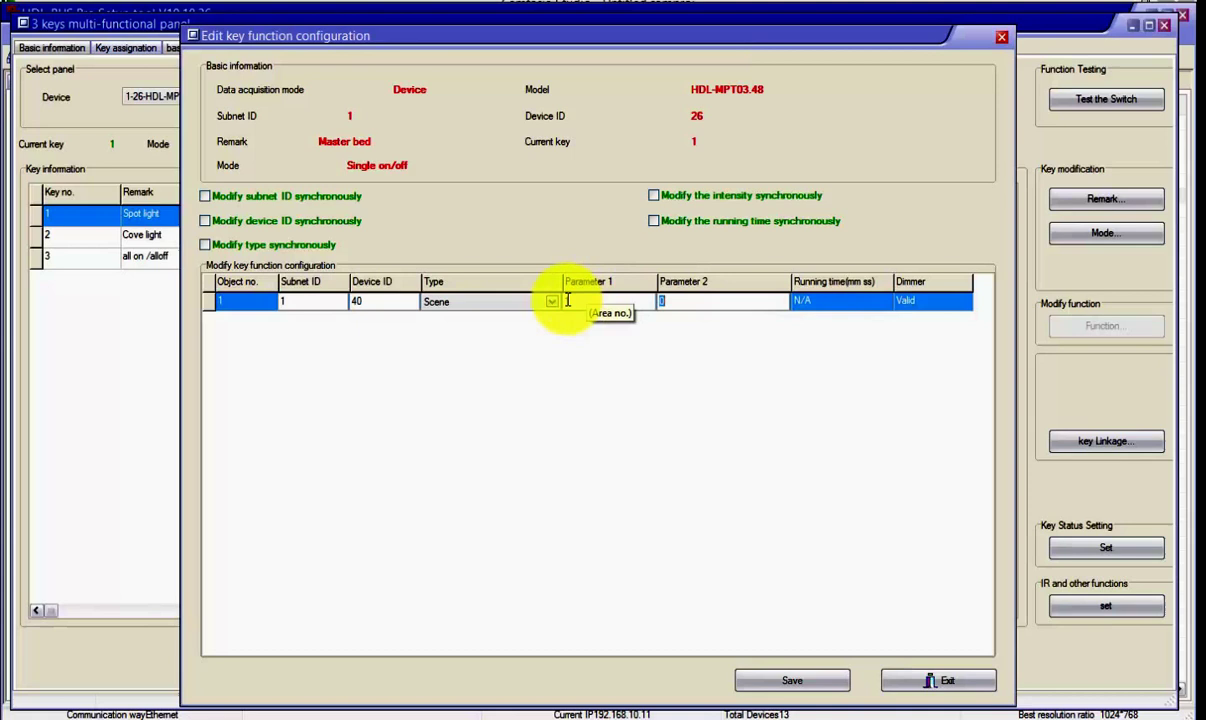
click(574, 304)
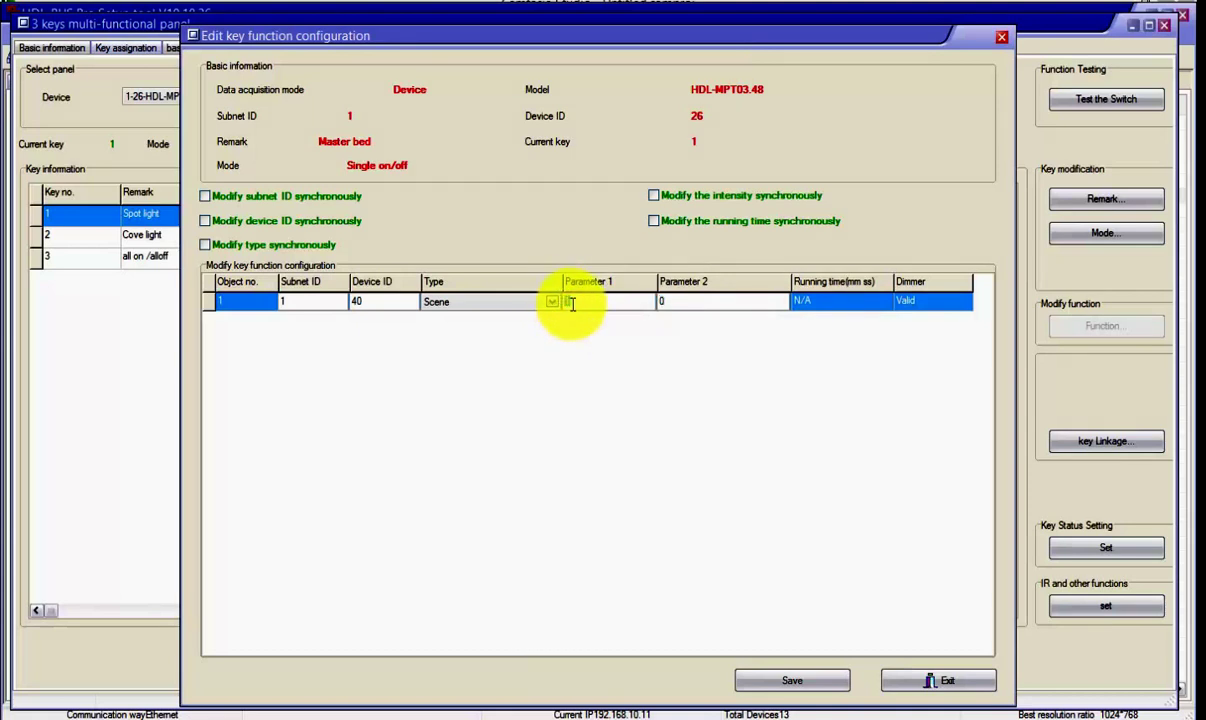
click(660, 300)
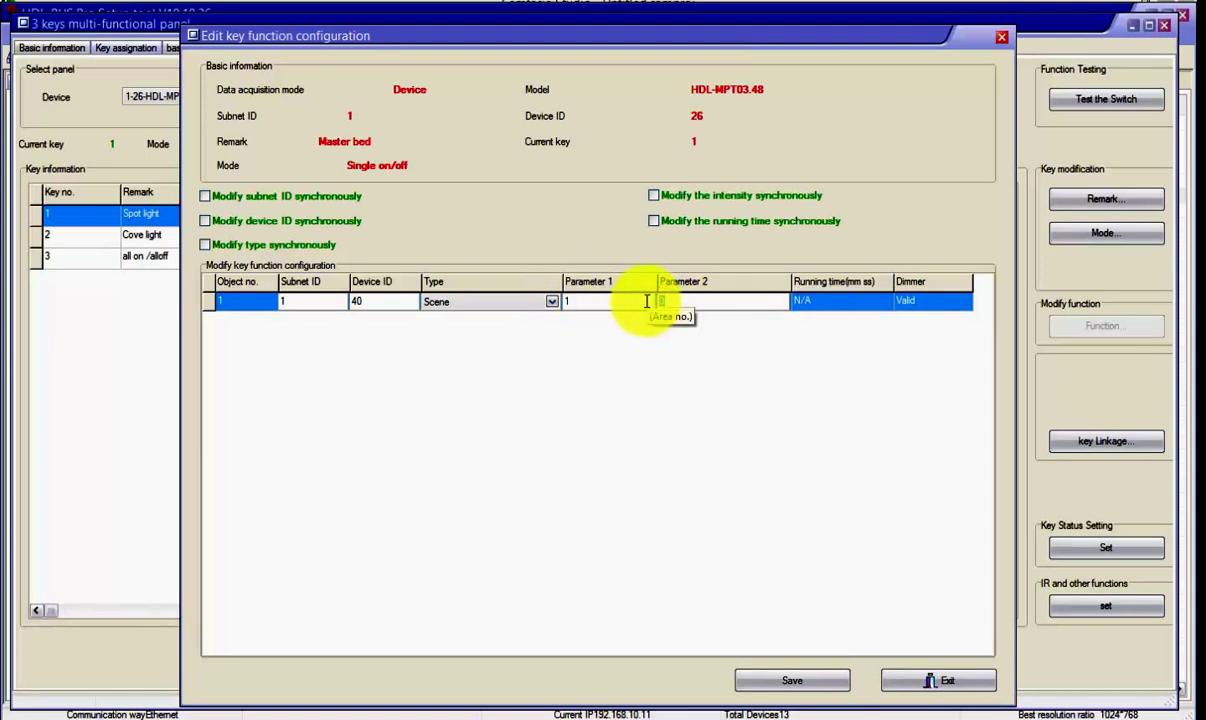
text(2)
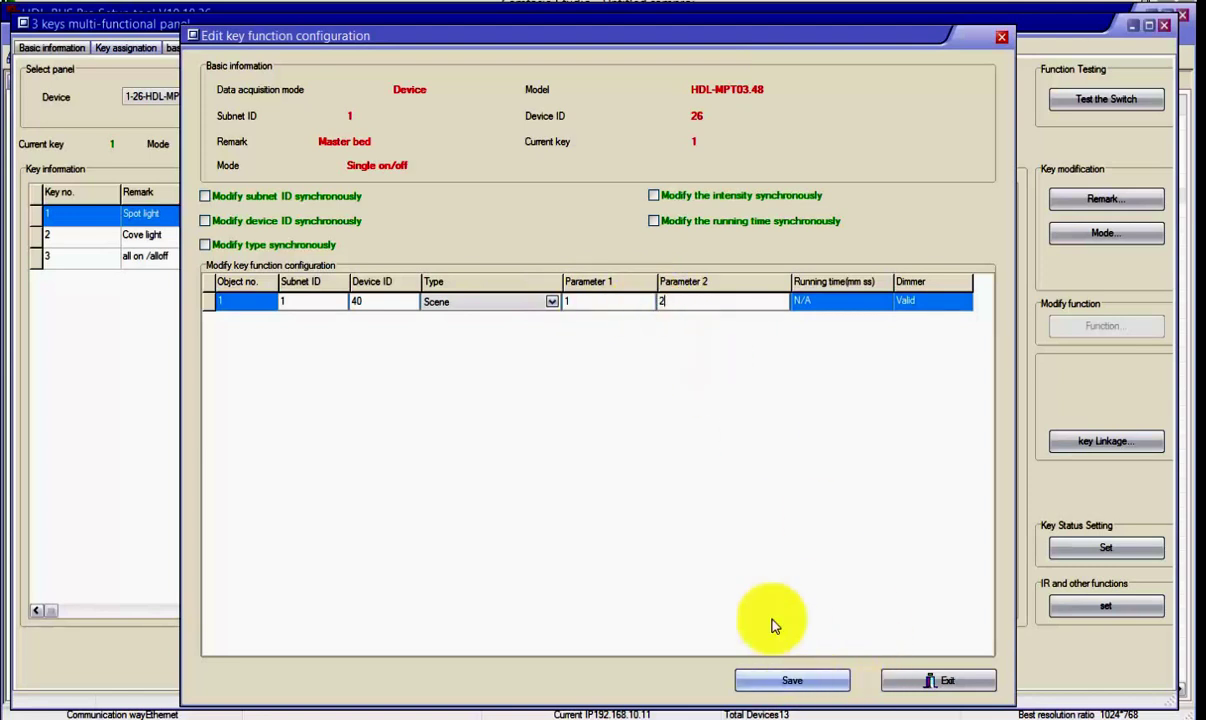
click(671, 304)
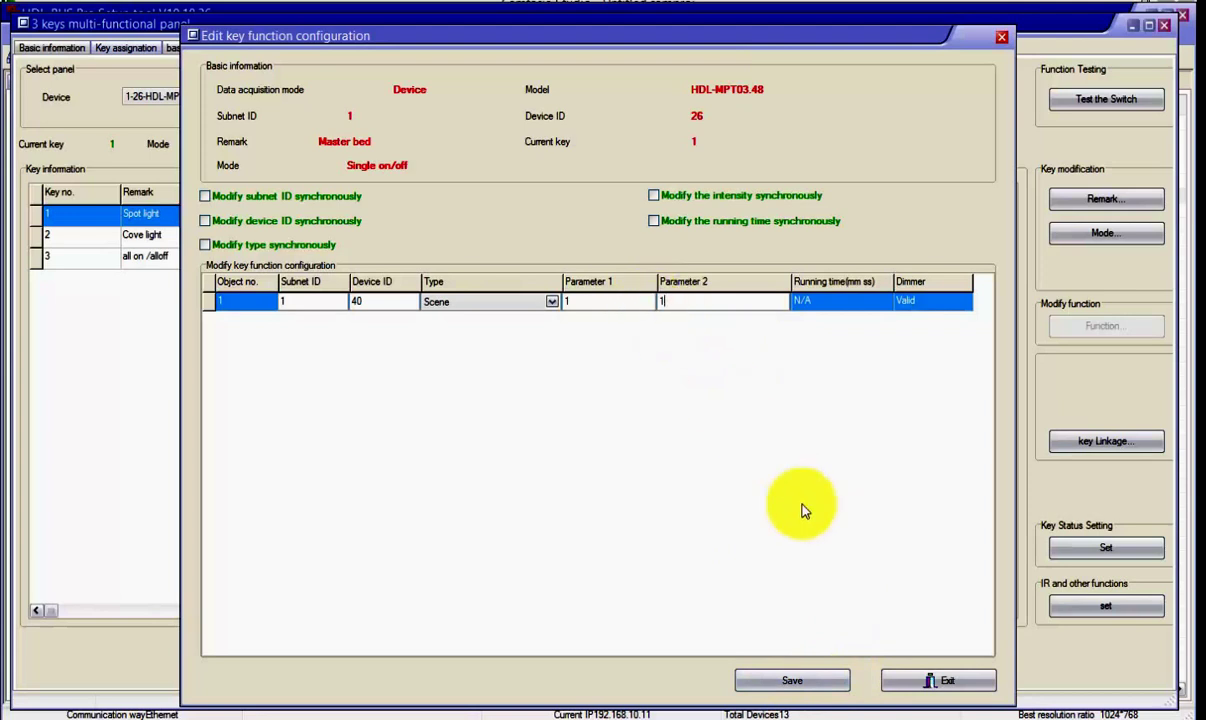
click(781, 677)
click(916, 680)
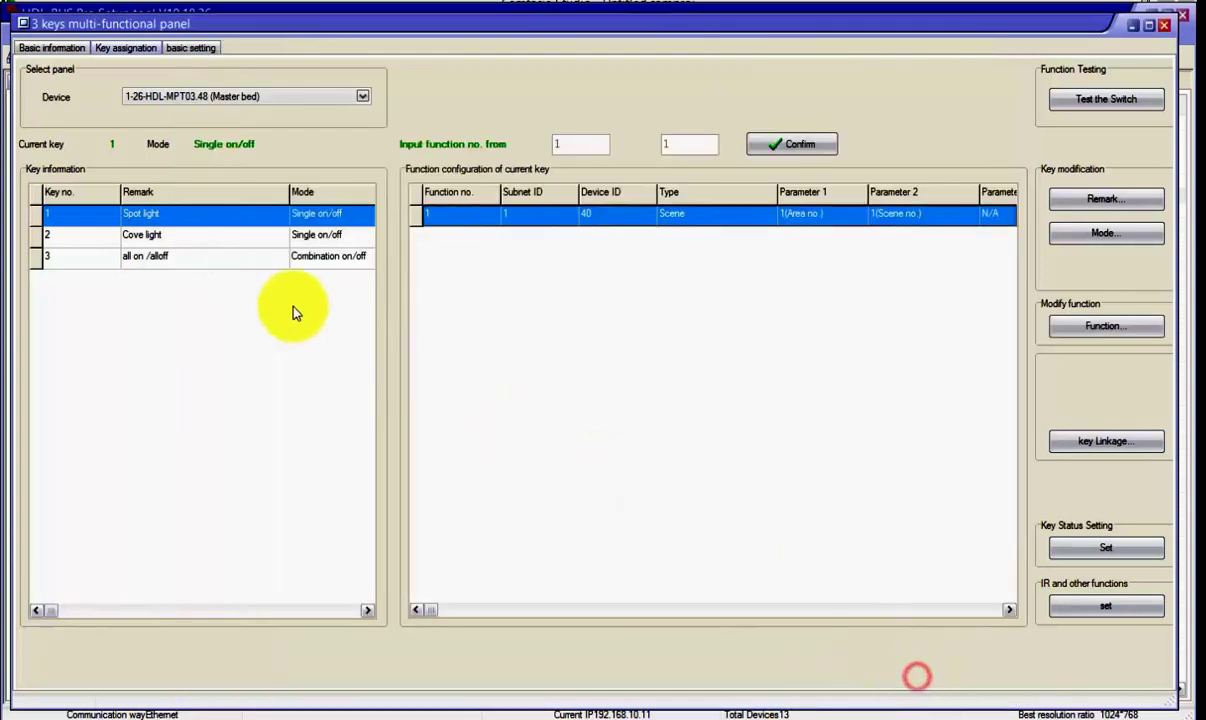
Step: Open the Cove light key's function configuration and change its type to Scene
click(245, 234)
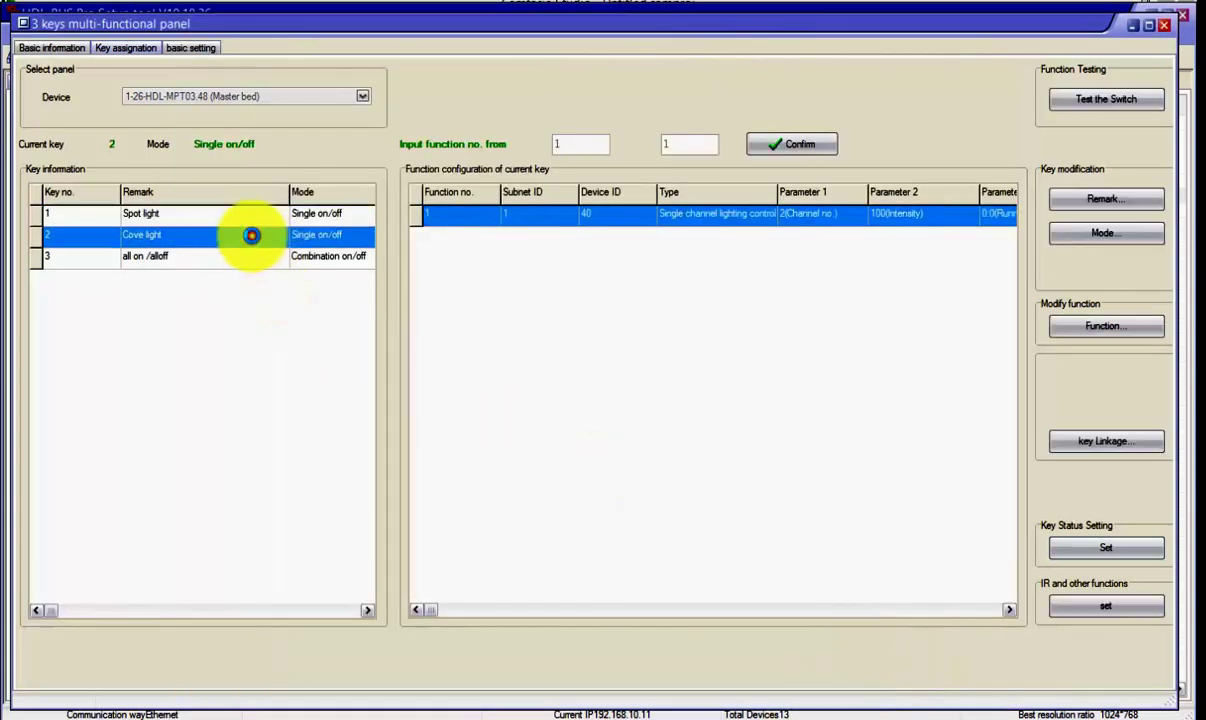
double_click(600, 213)
click(511, 301)
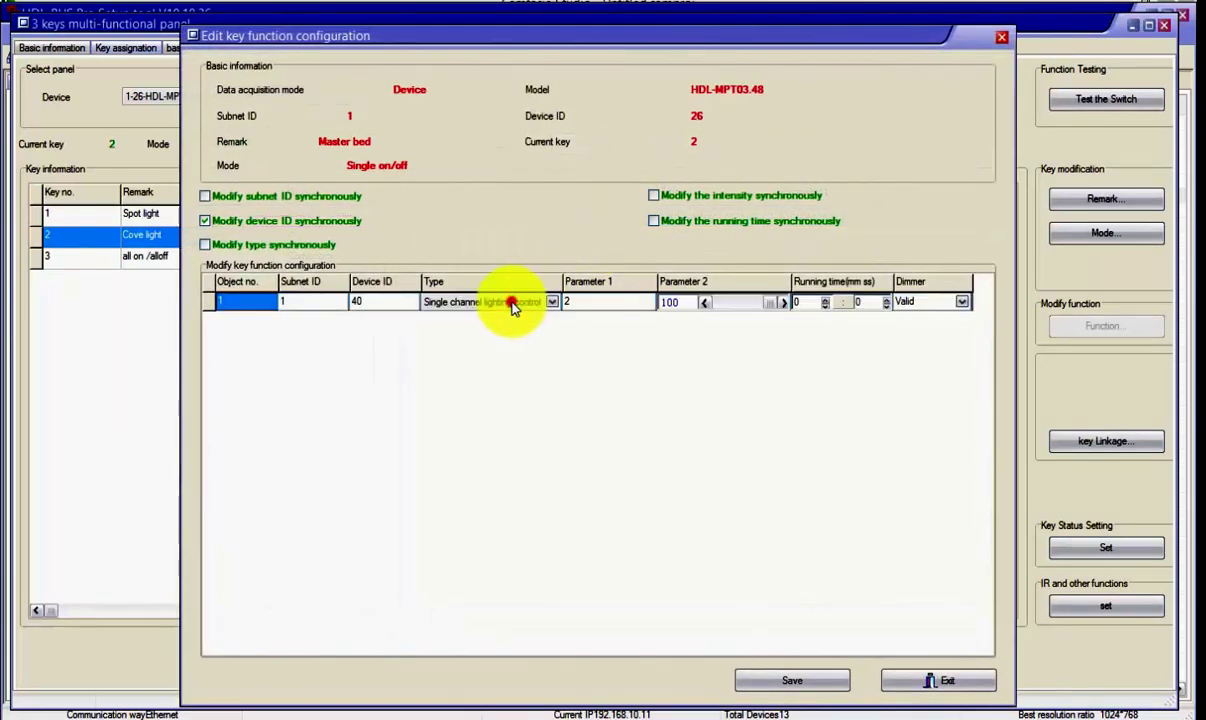
click(500, 300)
click(465, 335)
click(592, 300)
text(3)
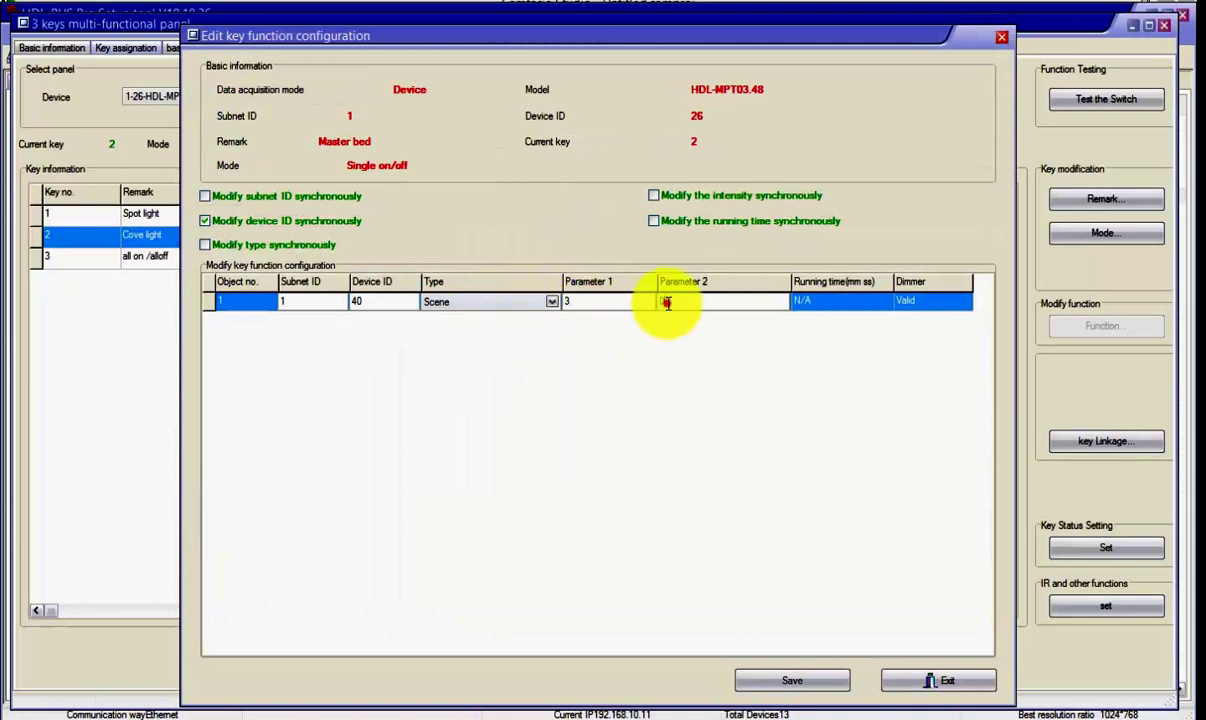
text(1)
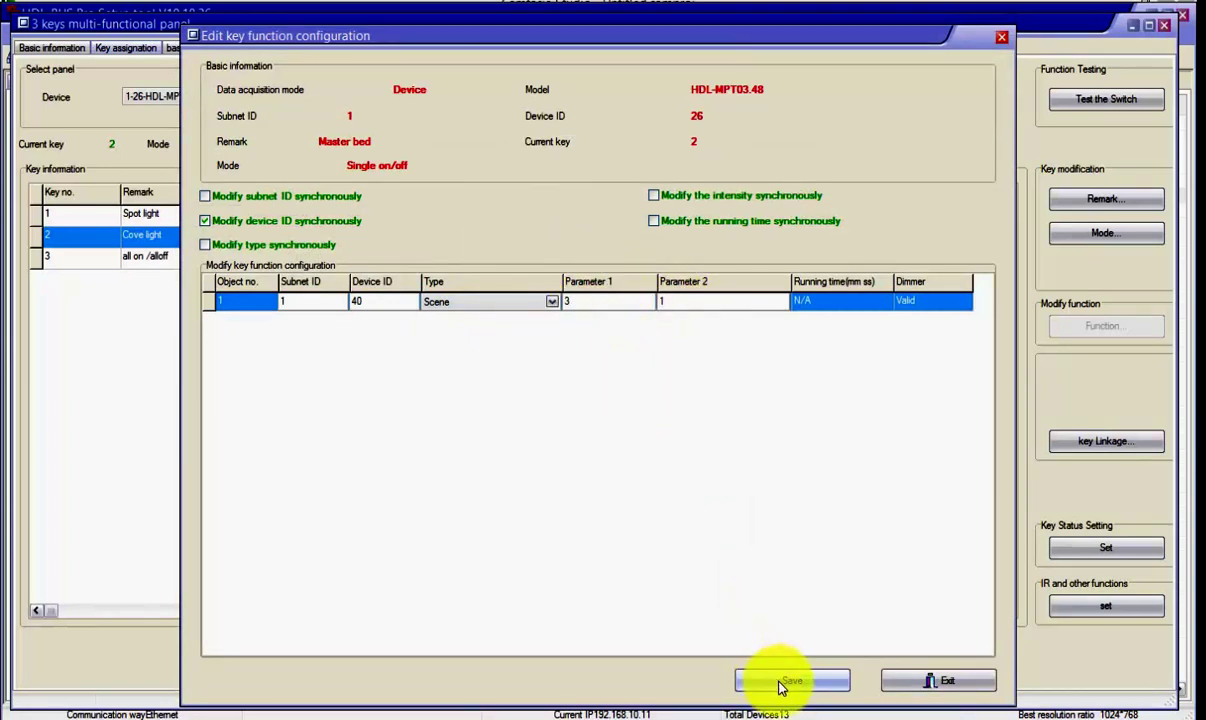
Step: Assign area 1 and scene 3 to the Cove light key, then save and close the key function configuration
click(579, 300)
text(1)
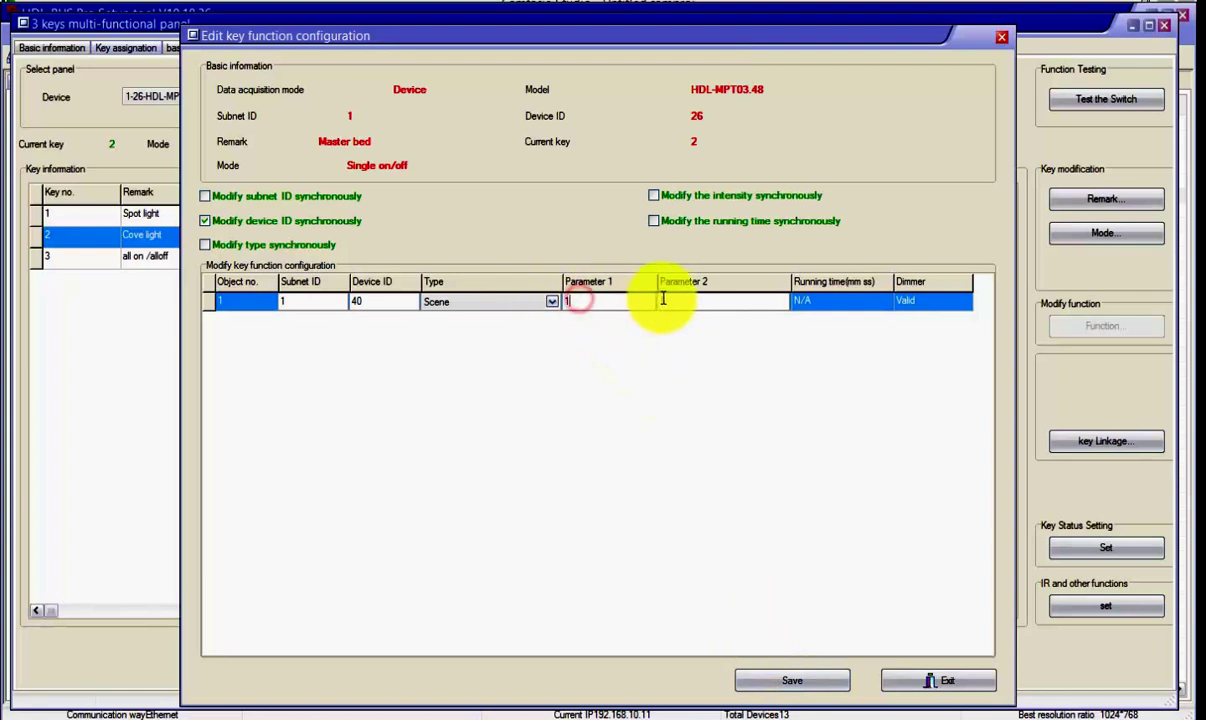
click(669, 300)
text(3)
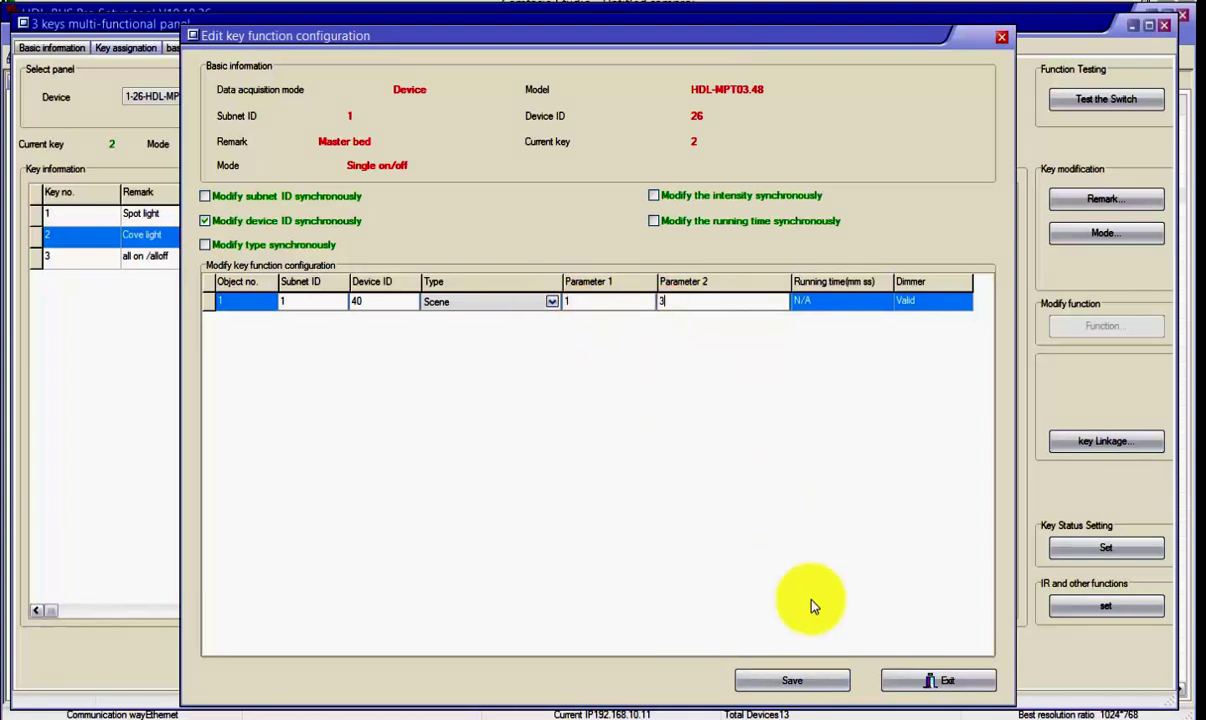
click(785, 680)
click(908, 680)
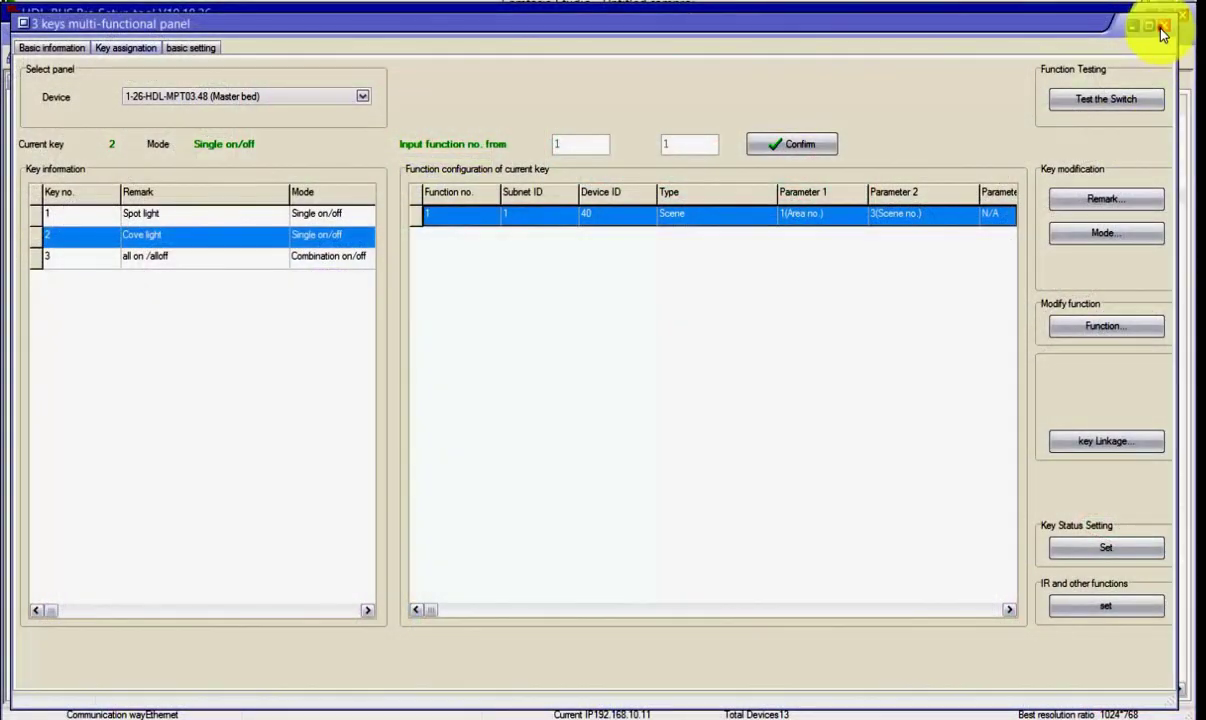
Step: Close the 3 keys multi-functional panel and bring up the setup window of the 4-channel dimming module
click(1163, 26)
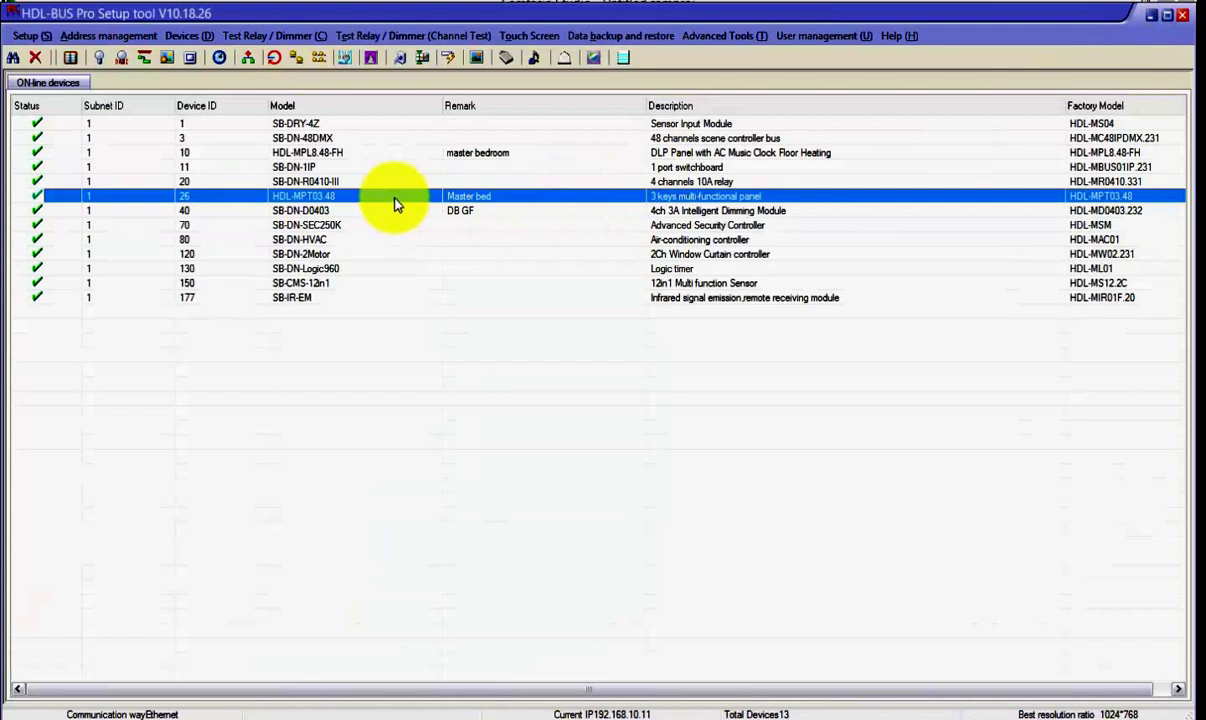
double_click(645, 212)
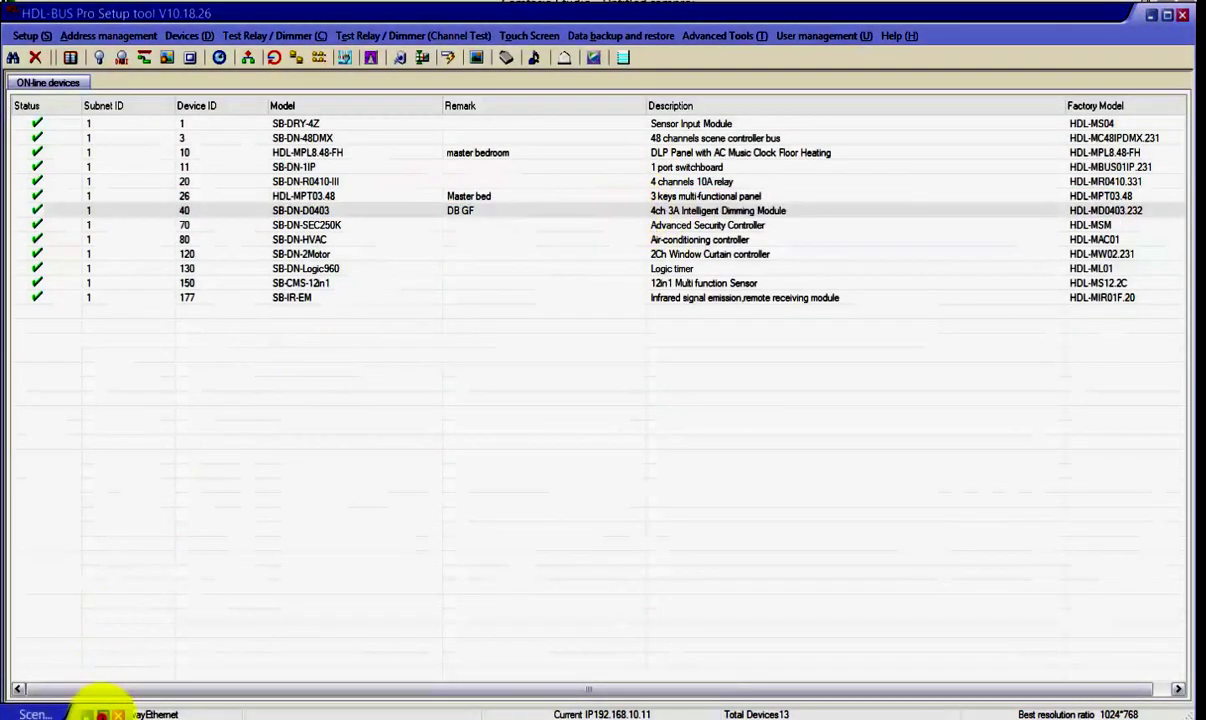
click(100, 712)
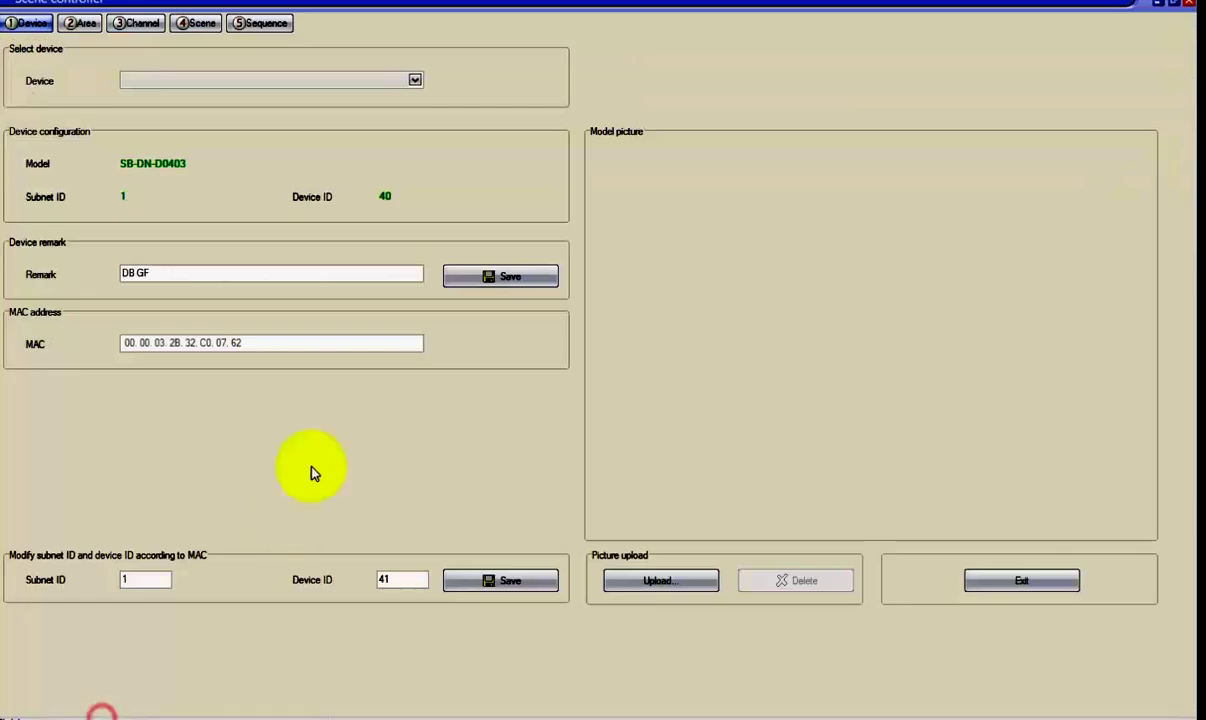
Step: Load the sequence list of device 1-40-SB-DN-D0403 (DB GF) and select sequence 1
click(190, 24)
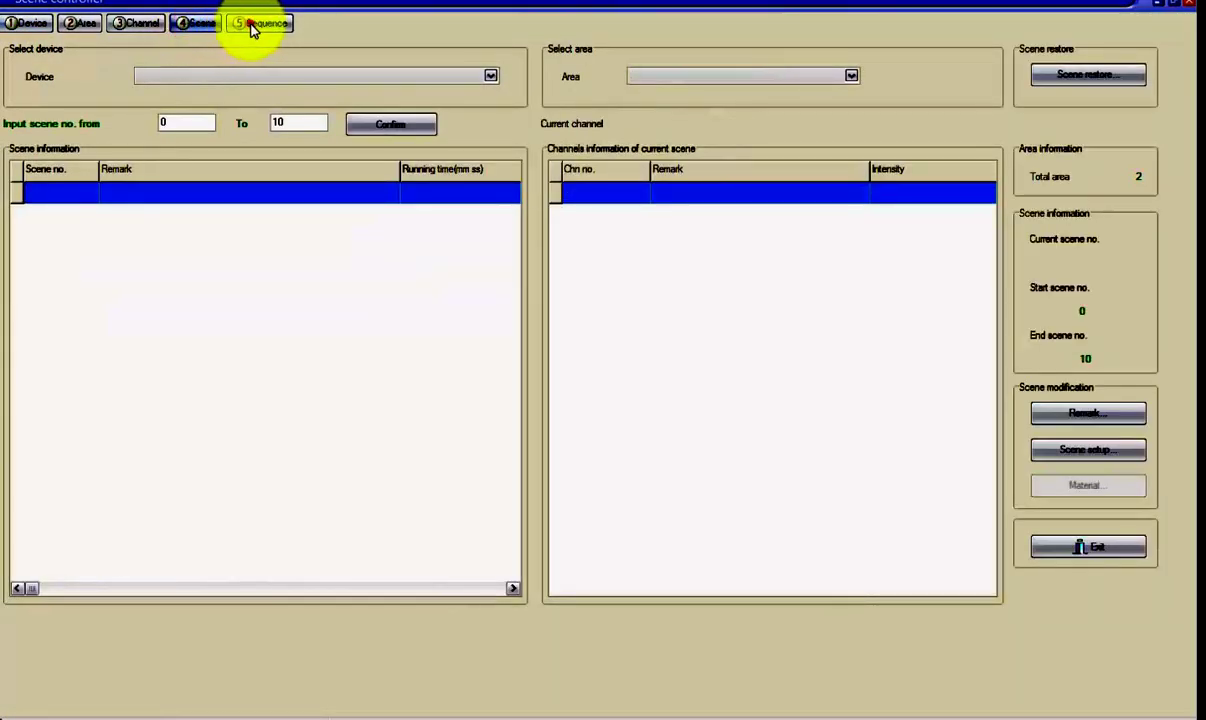
click(255, 25)
click(625, 75)
click(441, 76)
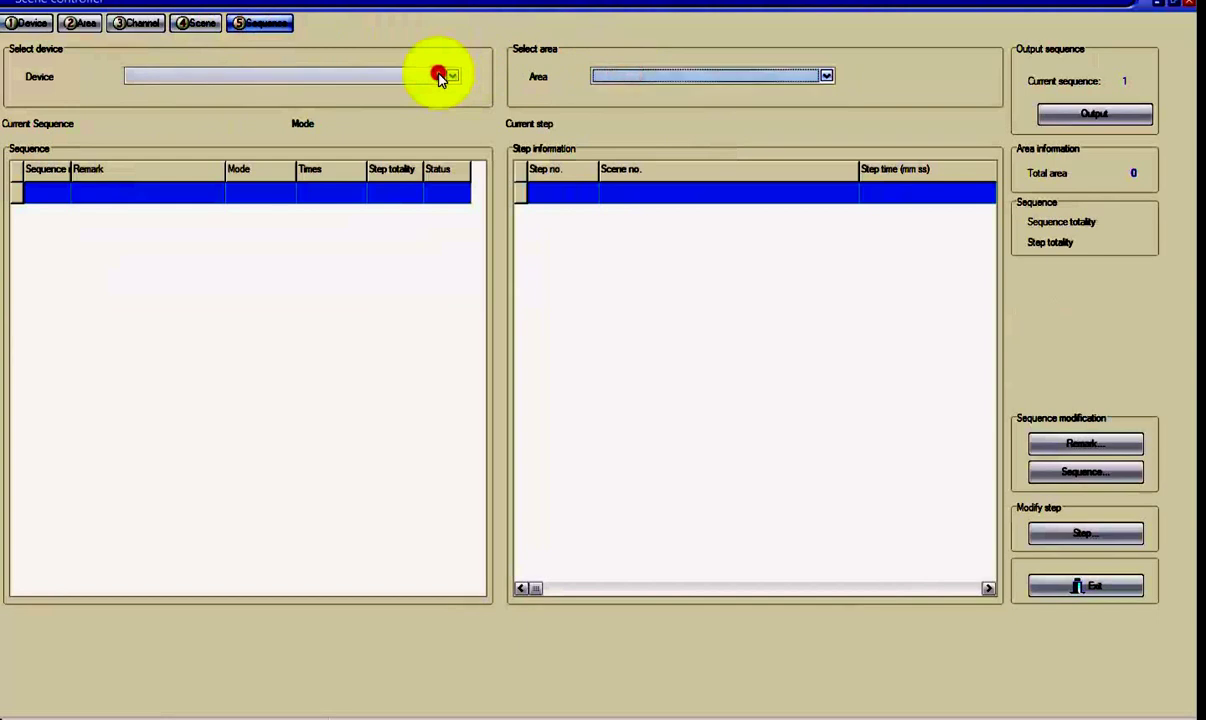
click(228, 104)
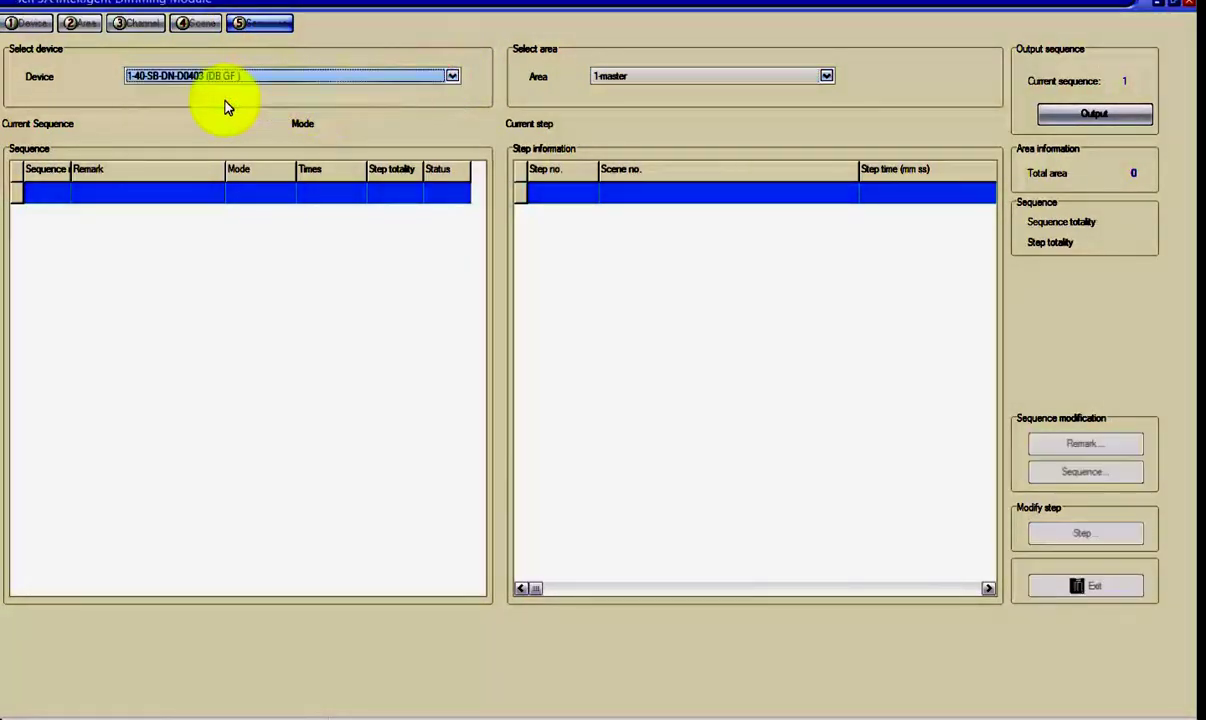
click(202, 189)
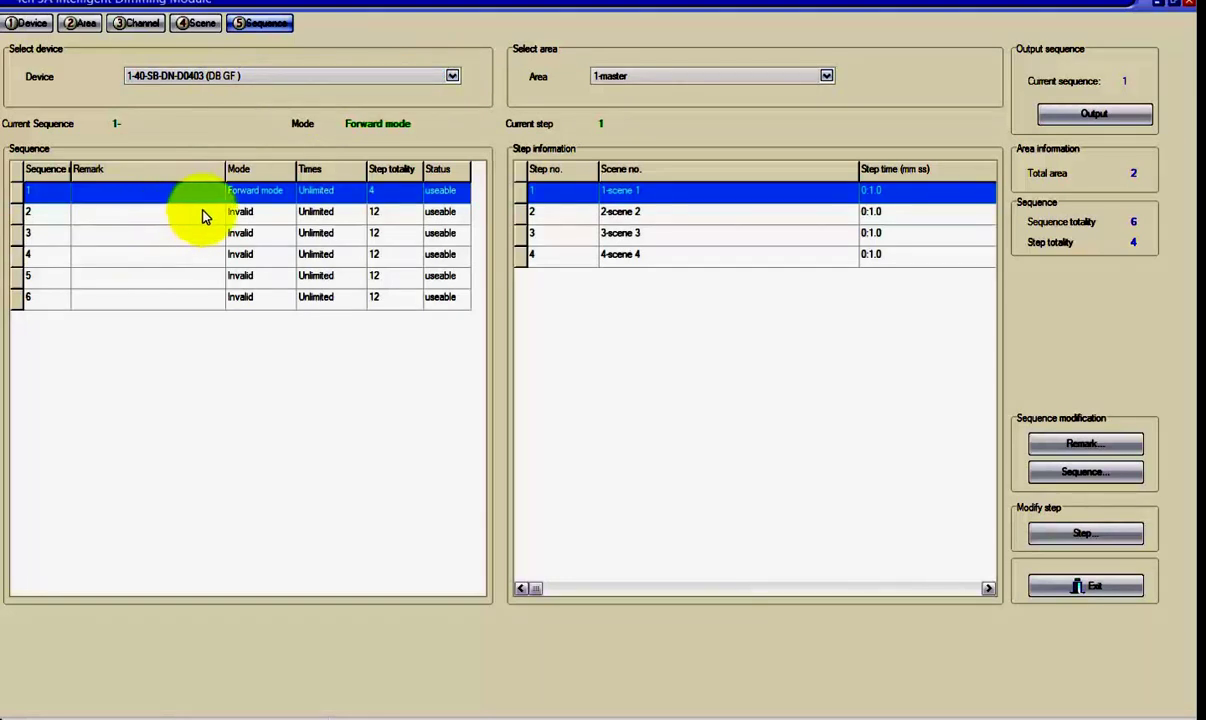
Step: In the master area's scene setup, set scene 1's intensity to 100 for the spot light and 95 for the cove light
click(195, 23)
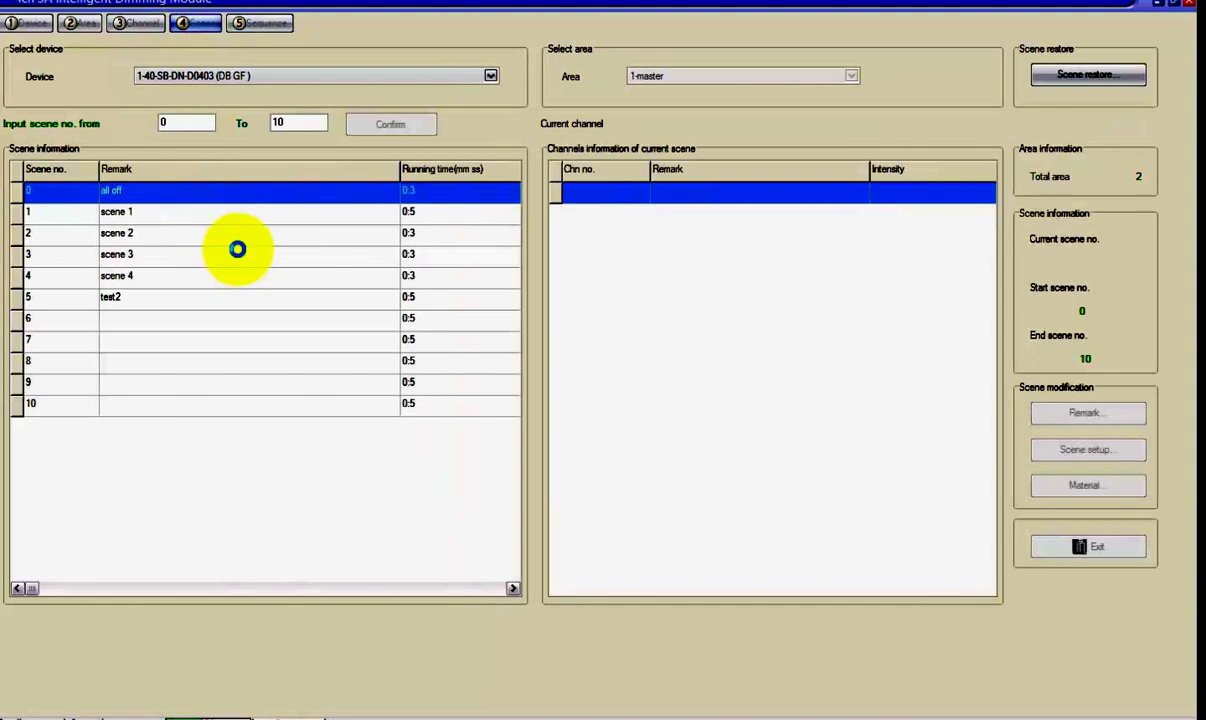
click(113, 206)
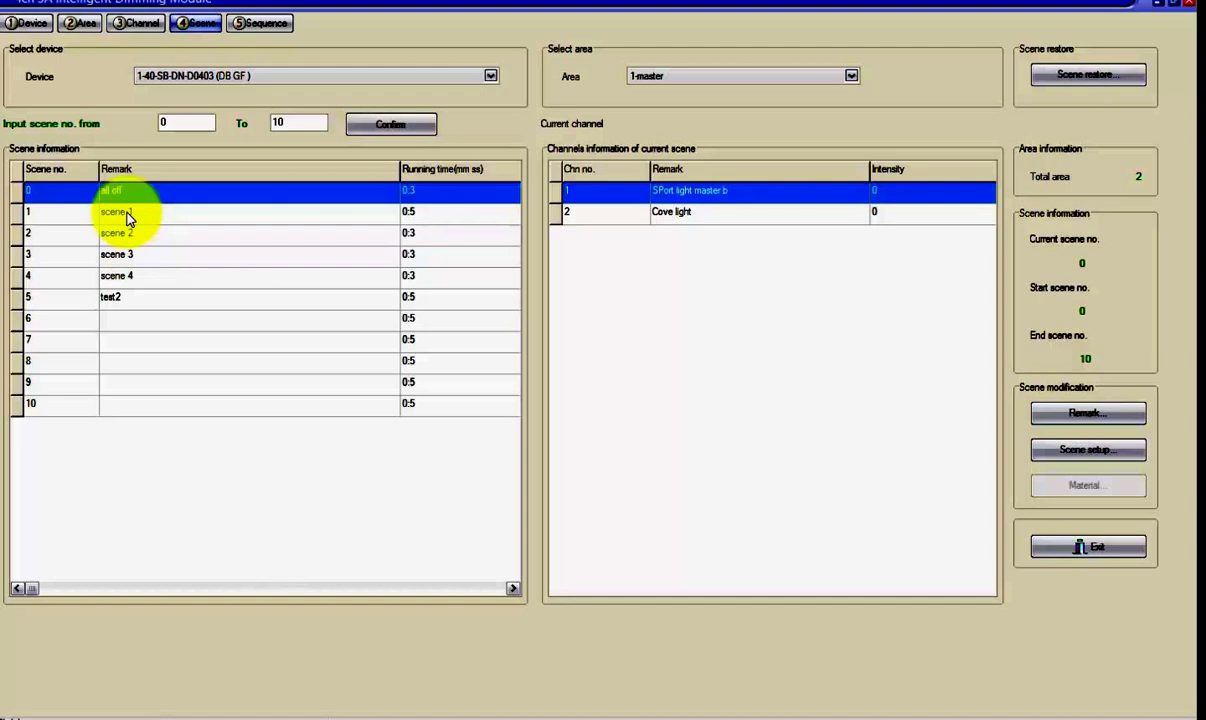
click(126, 214)
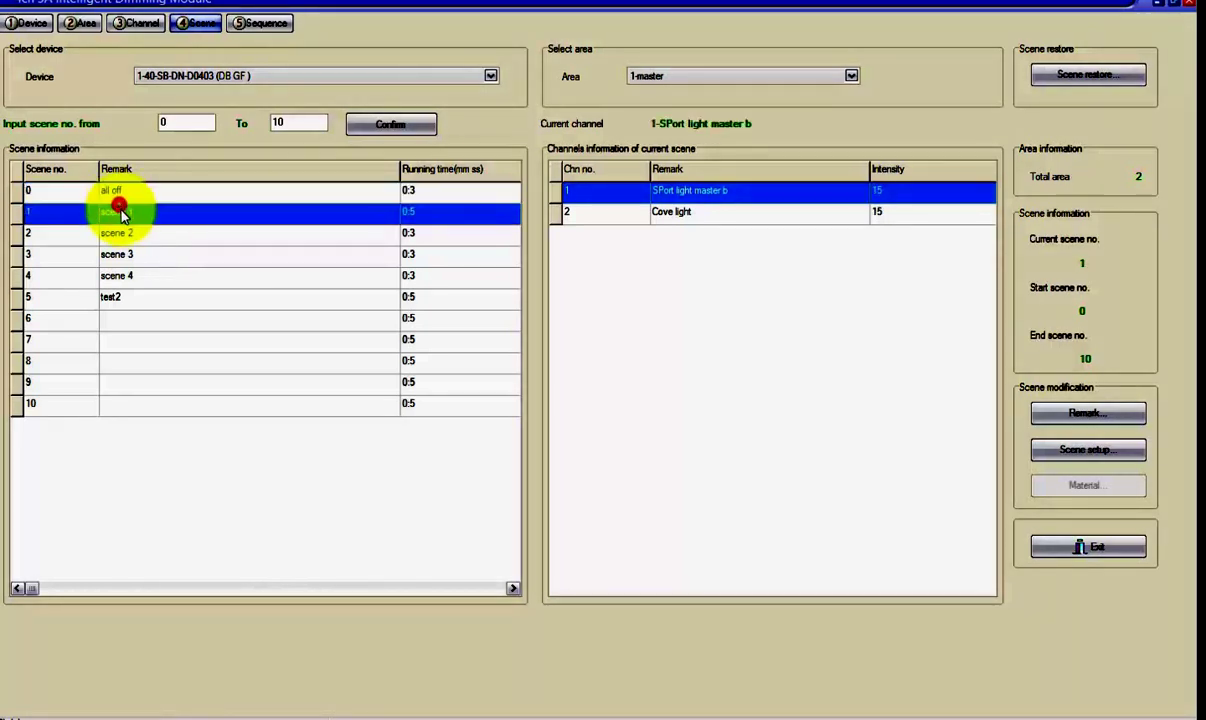
click(130, 233)
click(135, 256)
click(156, 211)
double_click(867, 193)
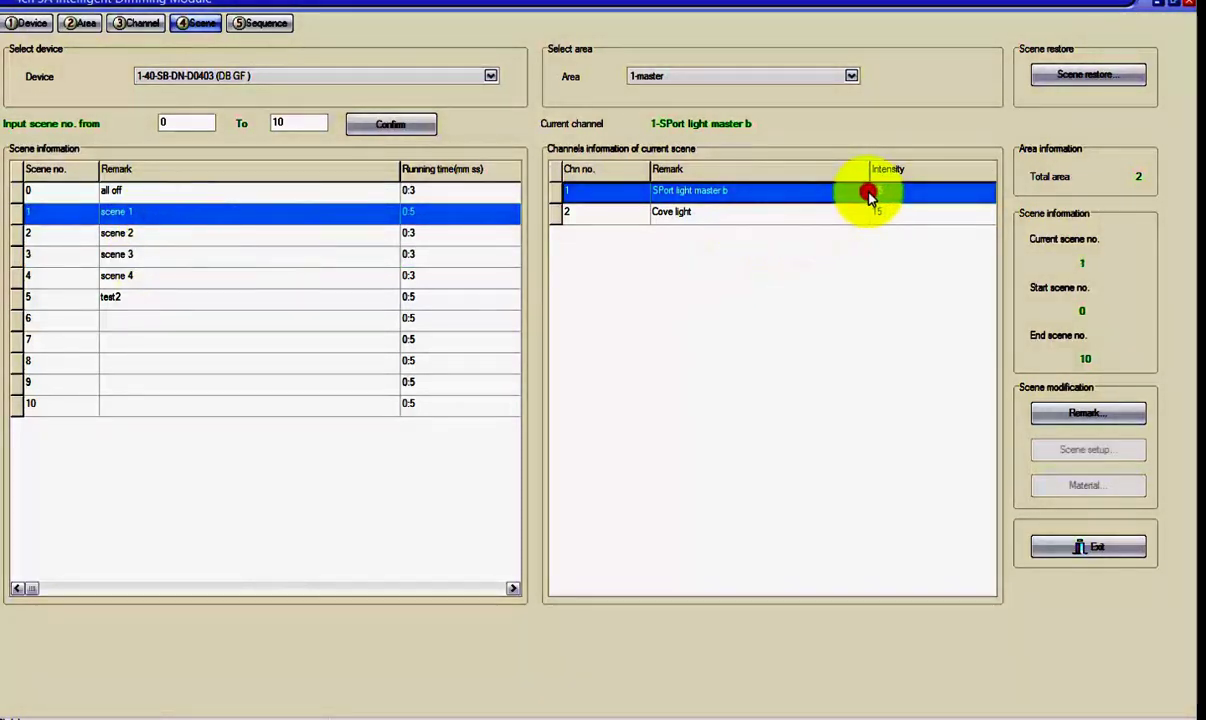
click(868, 273)
drag(914, 285, 940, 278)
click(932, 296)
click(956, 273)
Step: Adjust the spot light channel's intensity for scene 2
click(445, 311)
click(872, 273)
click(946, 274)
Step: Set scene 3's spot light and cove light intensities to 0, then save and close the scene intensity setup
click(485, 328)
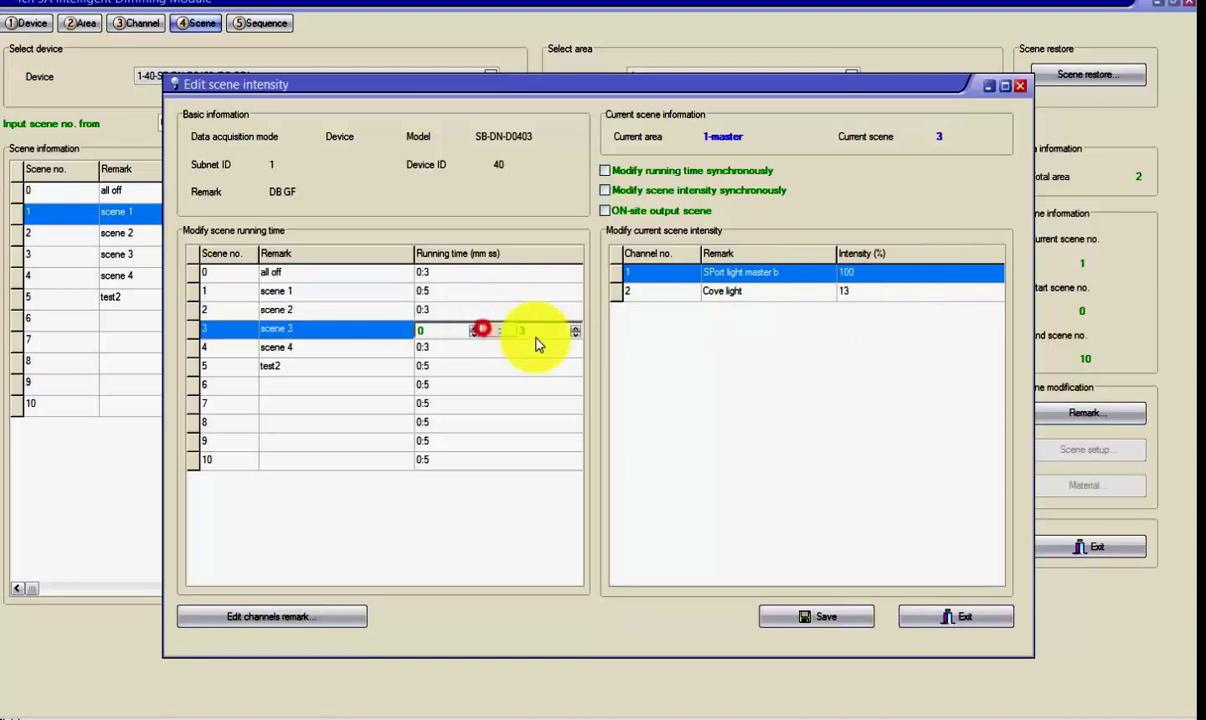
click(917, 274)
drag(981, 276, 856, 275)
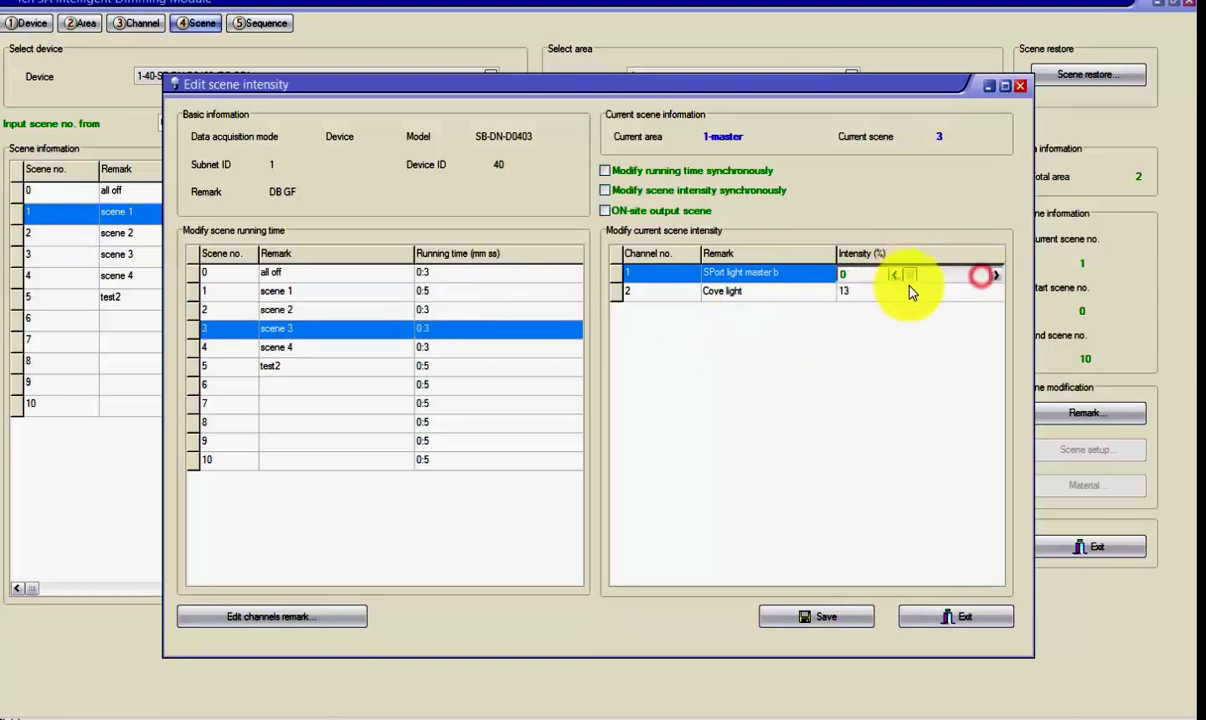
click(921, 294)
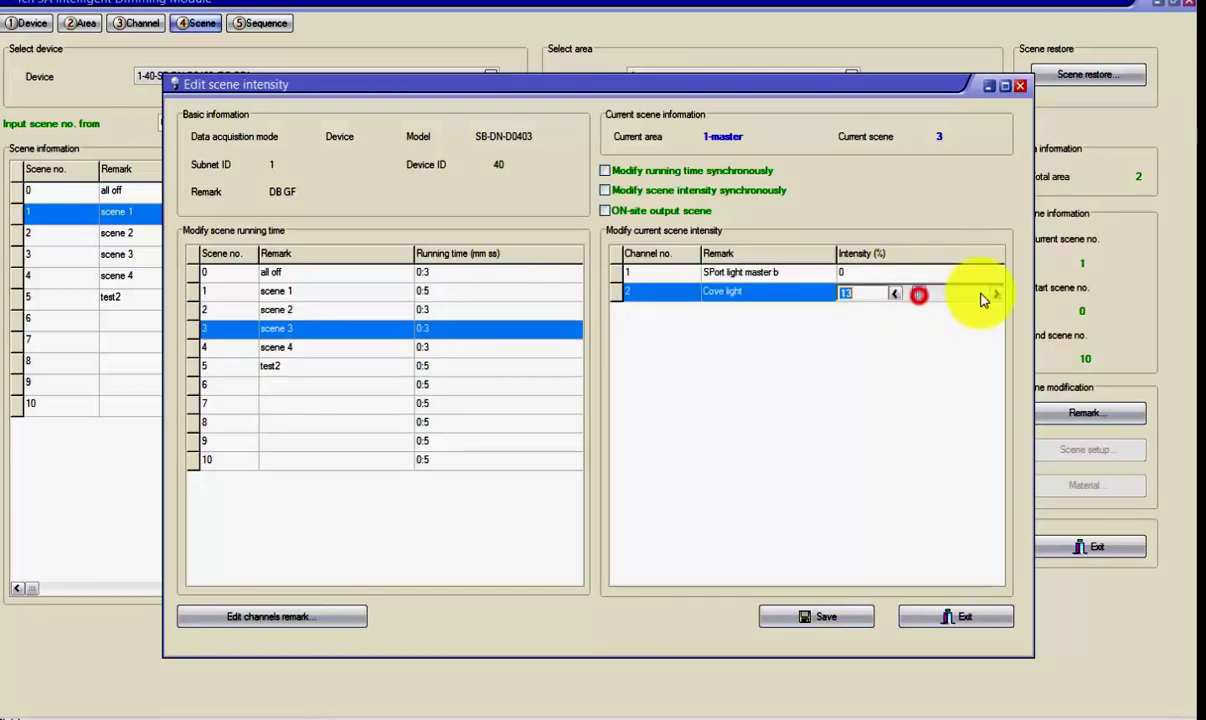
click(818, 614)
click(966, 615)
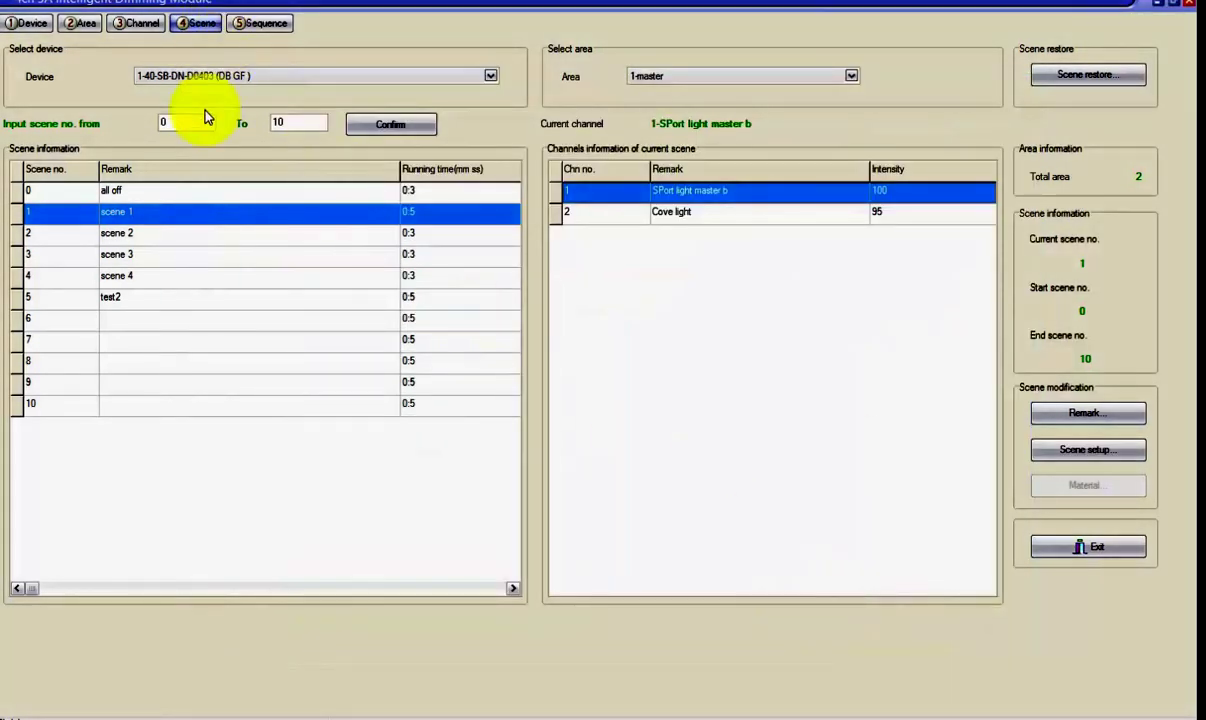
Step: Review the channel intensities of scenes 2 and 3 in the master area
click(48, 233)
click(60, 255)
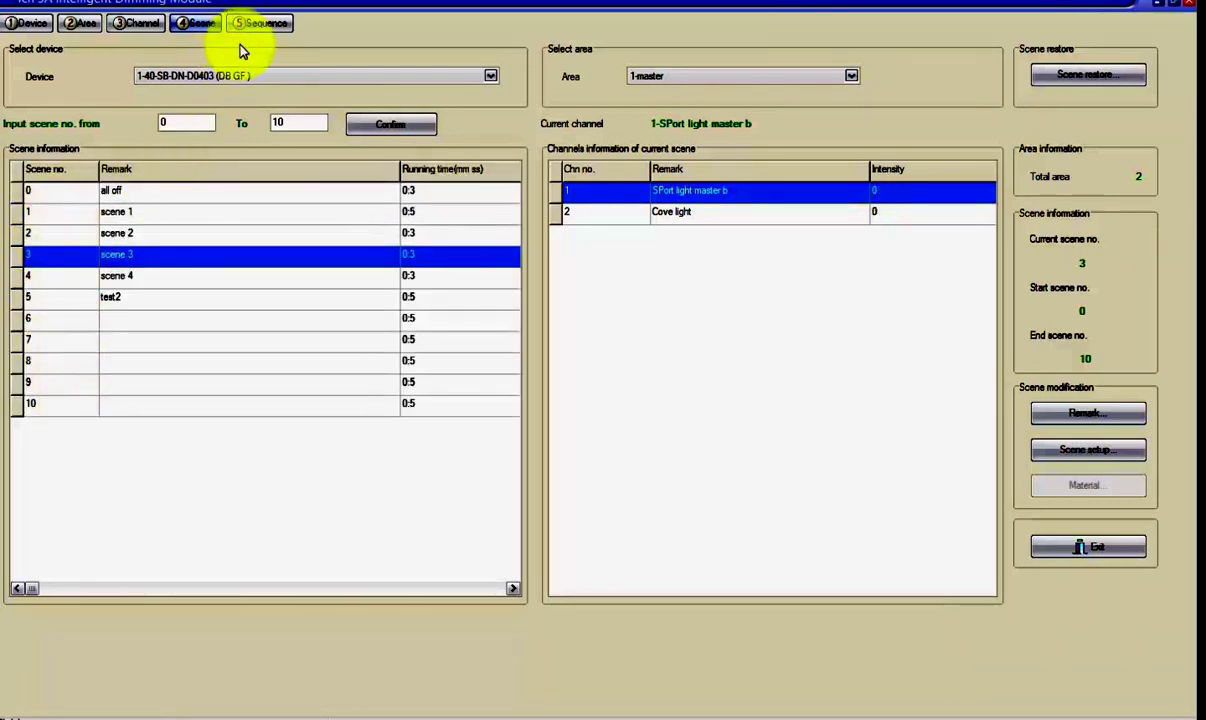
click(283, 122)
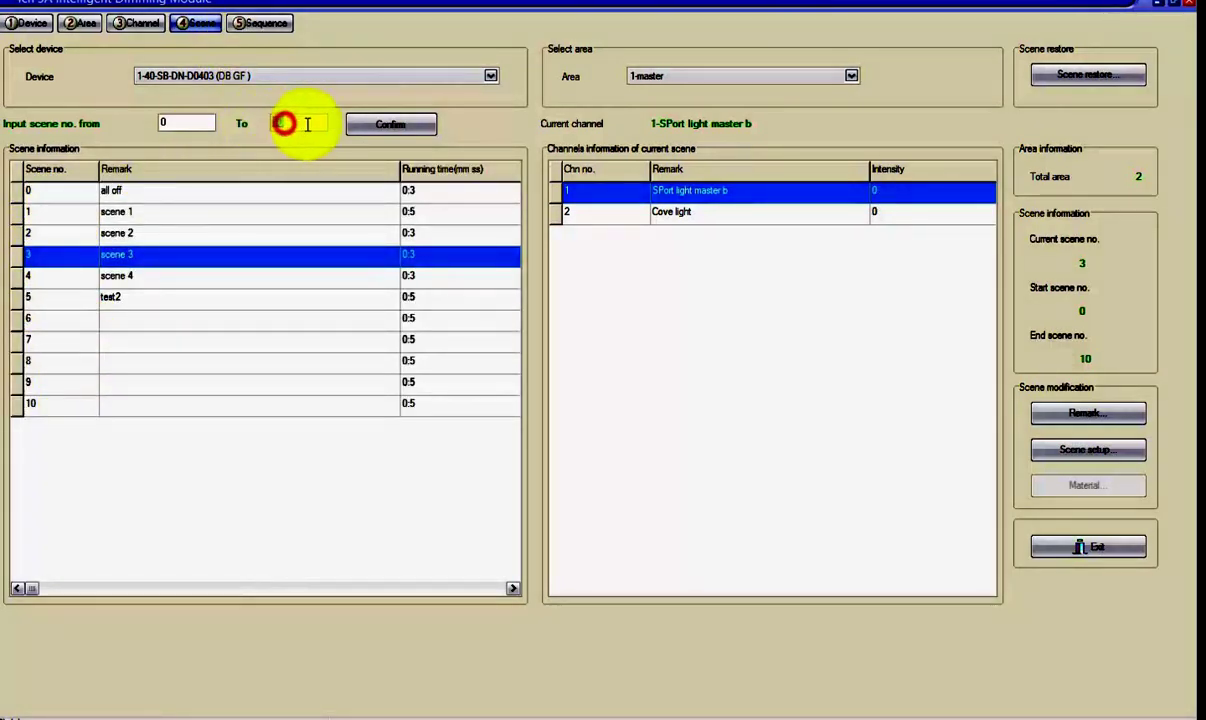
Step: Open the master area's sequences for editing and set sequence 1's step totality to 3
click(255, 23)
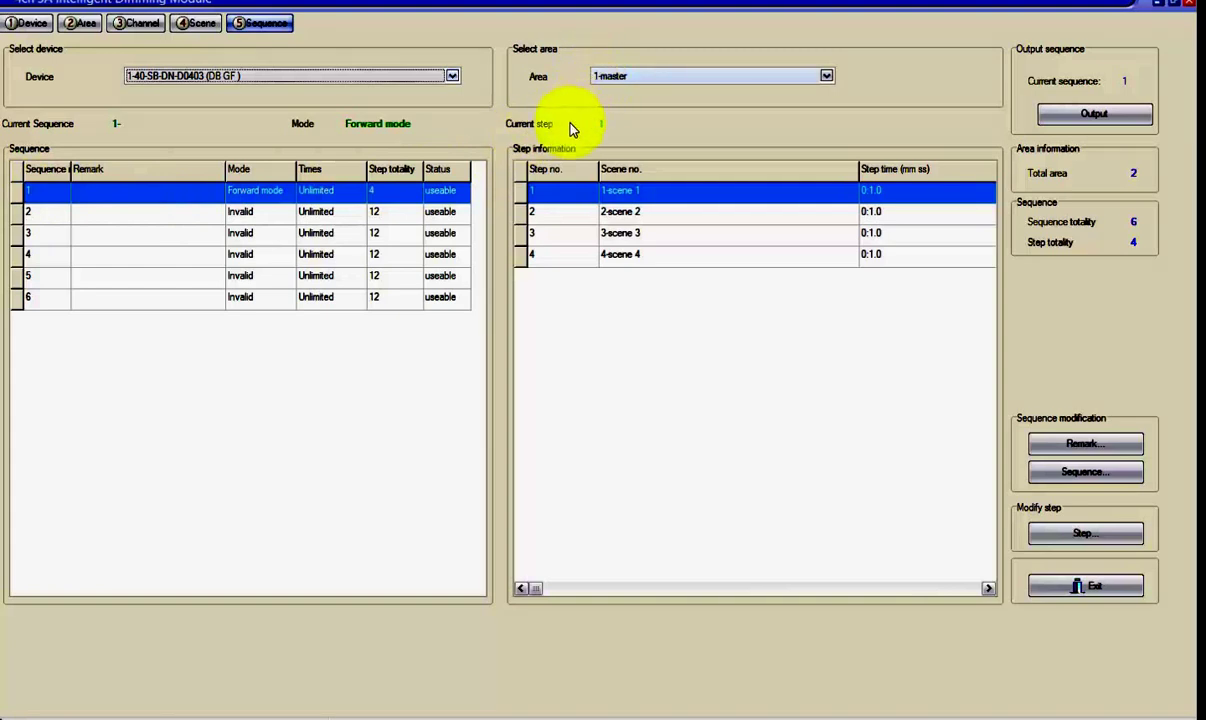
click(627, 79)
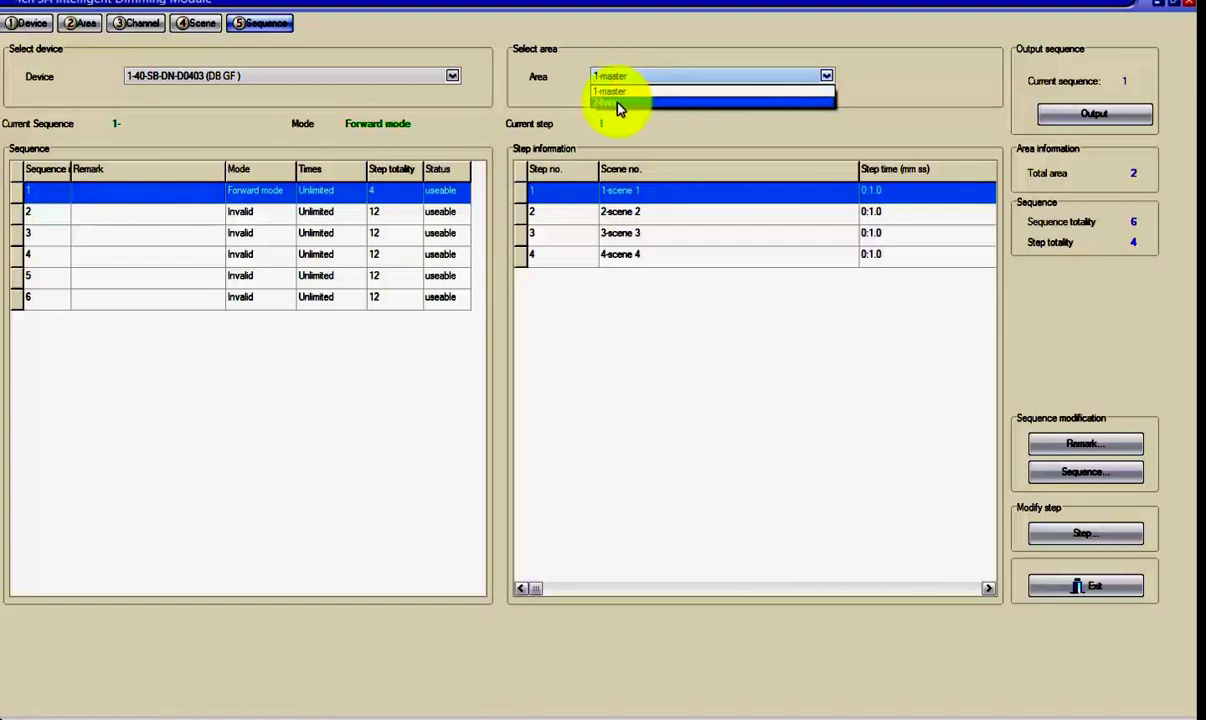
click(586, 36)
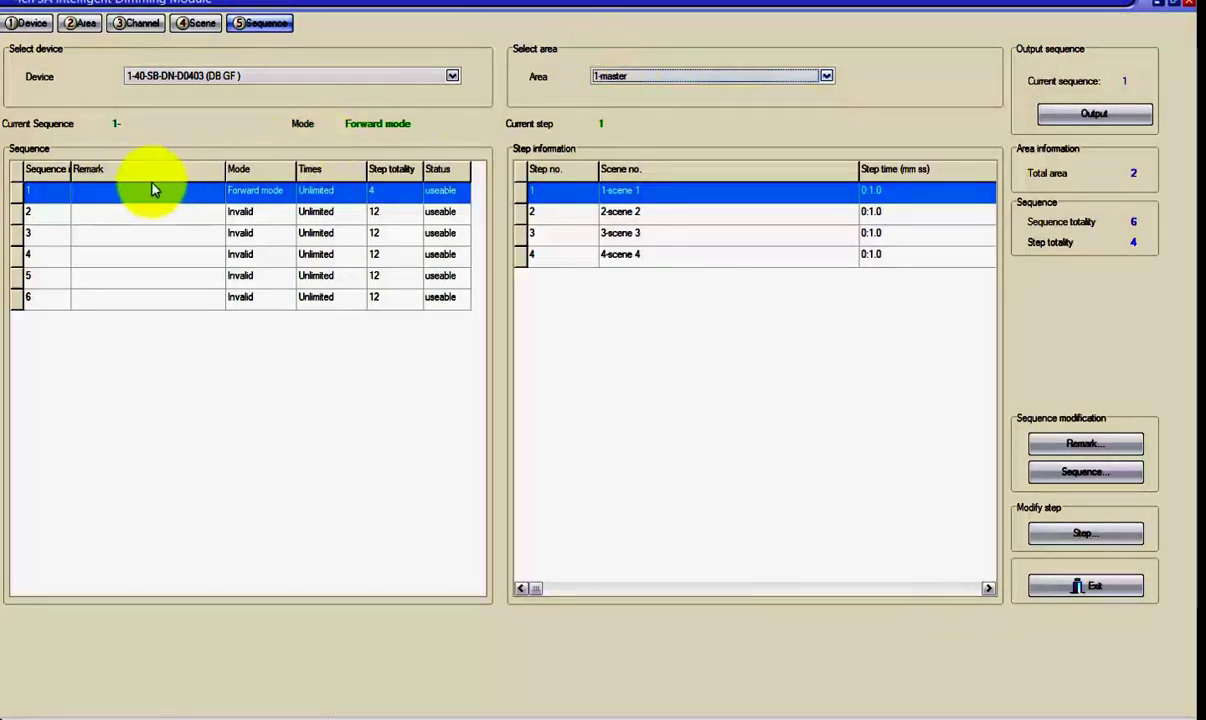
click(1087, 471)
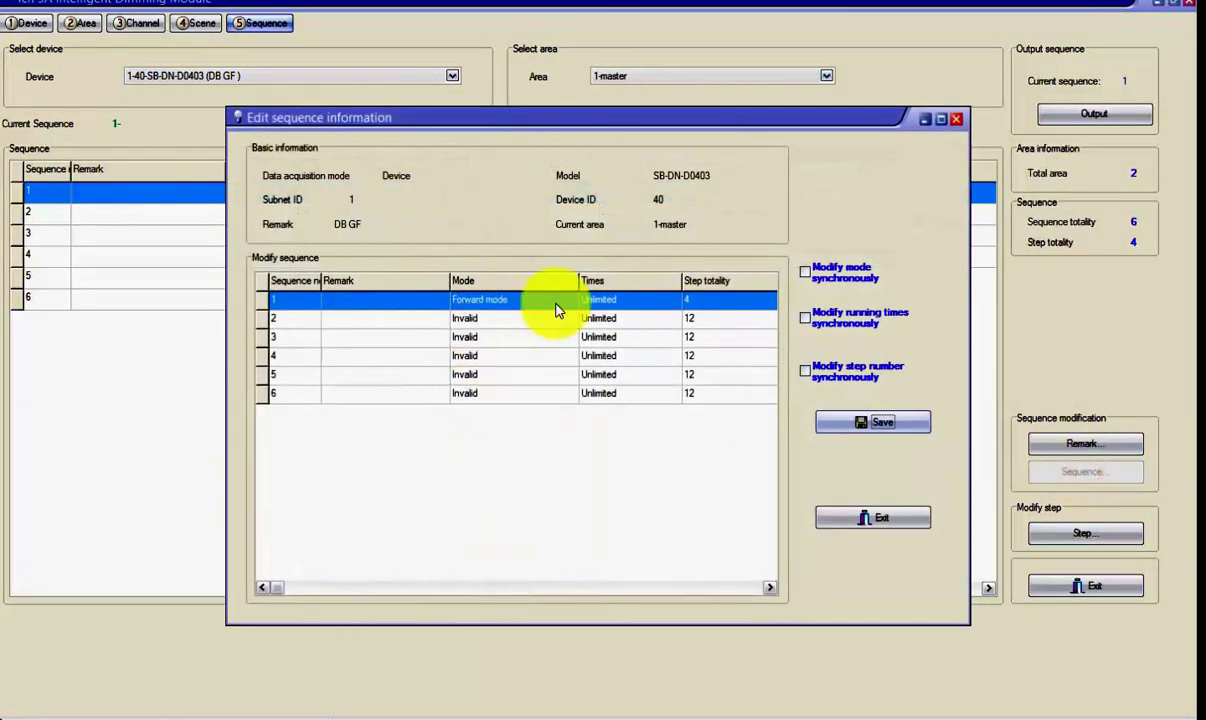
click(694, 304)
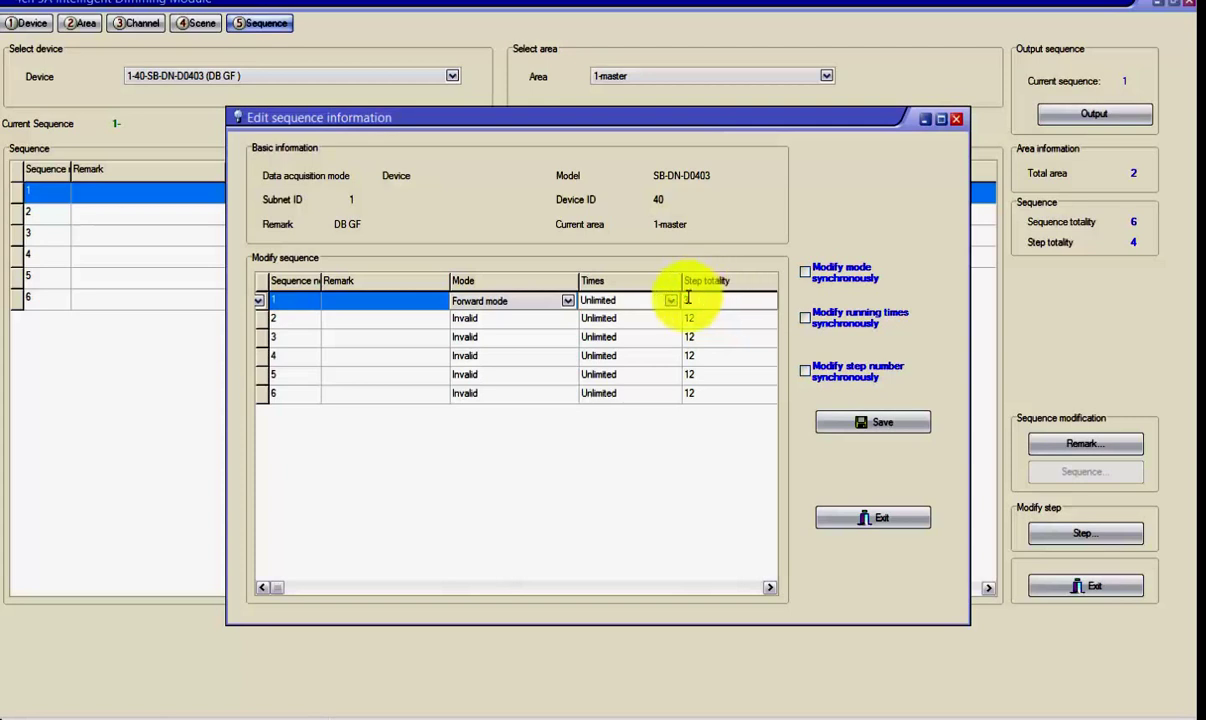
Step: Set sequence 1 to run Unlimited times in Forward mode, then save the sequence information
click(670, 303)
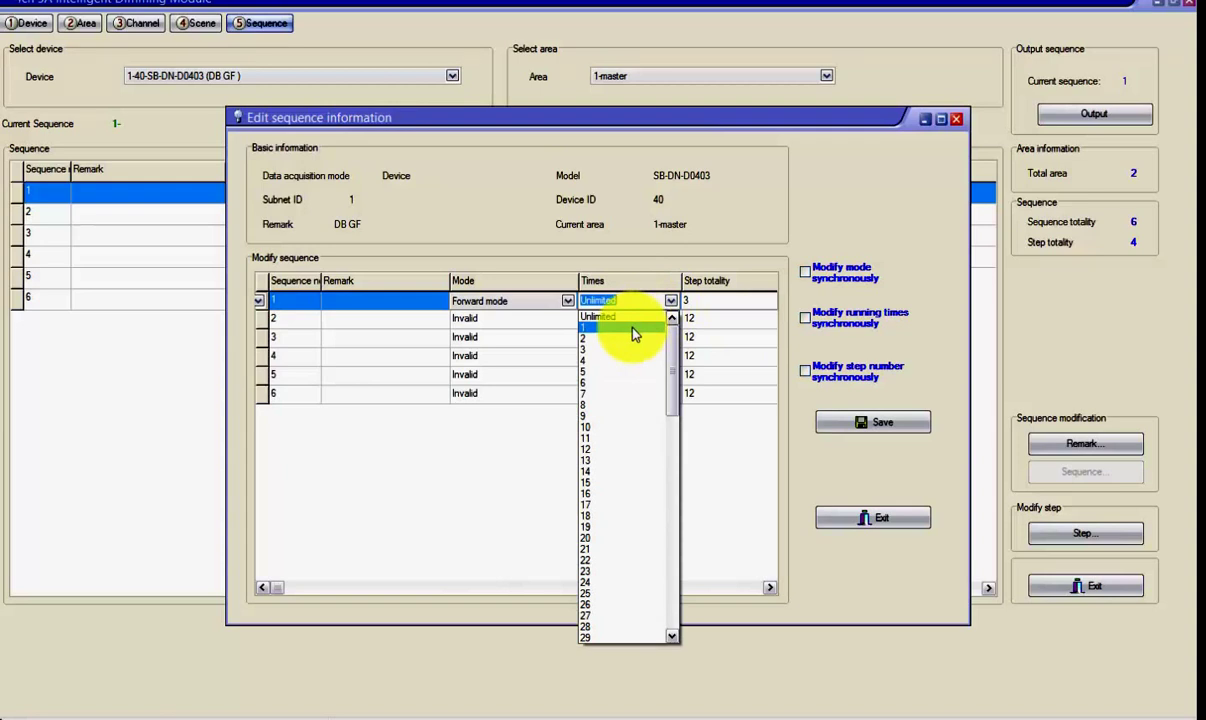
click(603, 317)
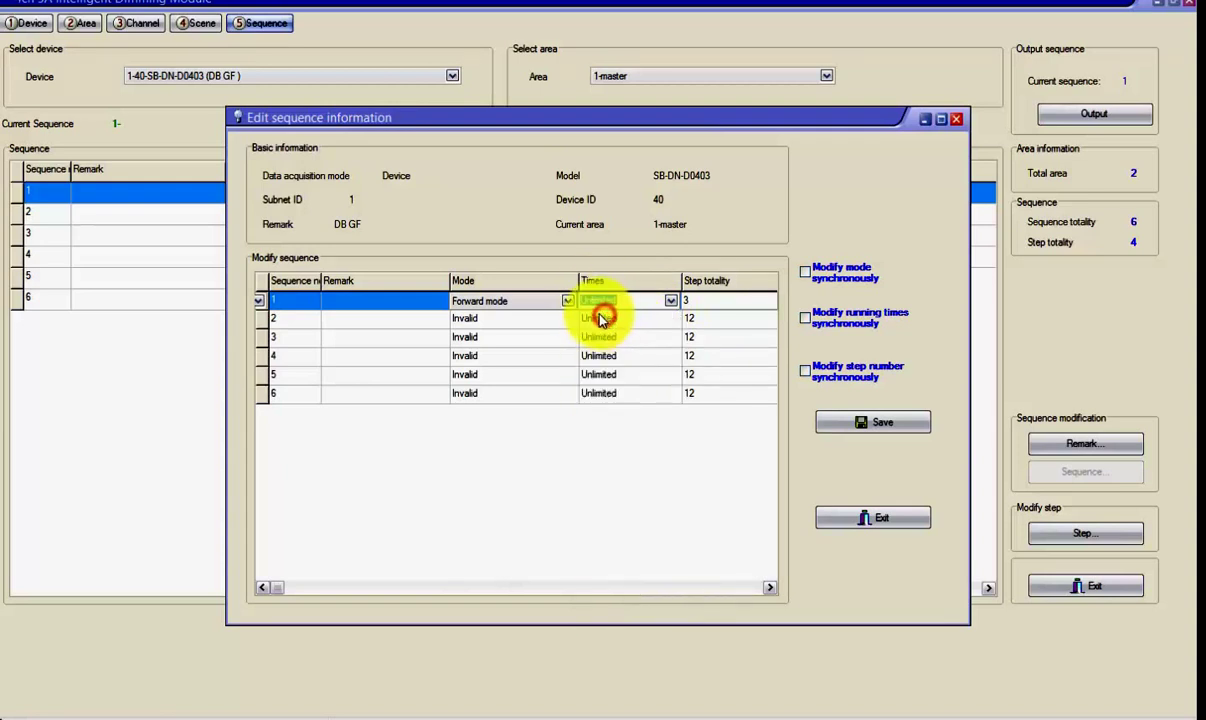
click(545, 300)
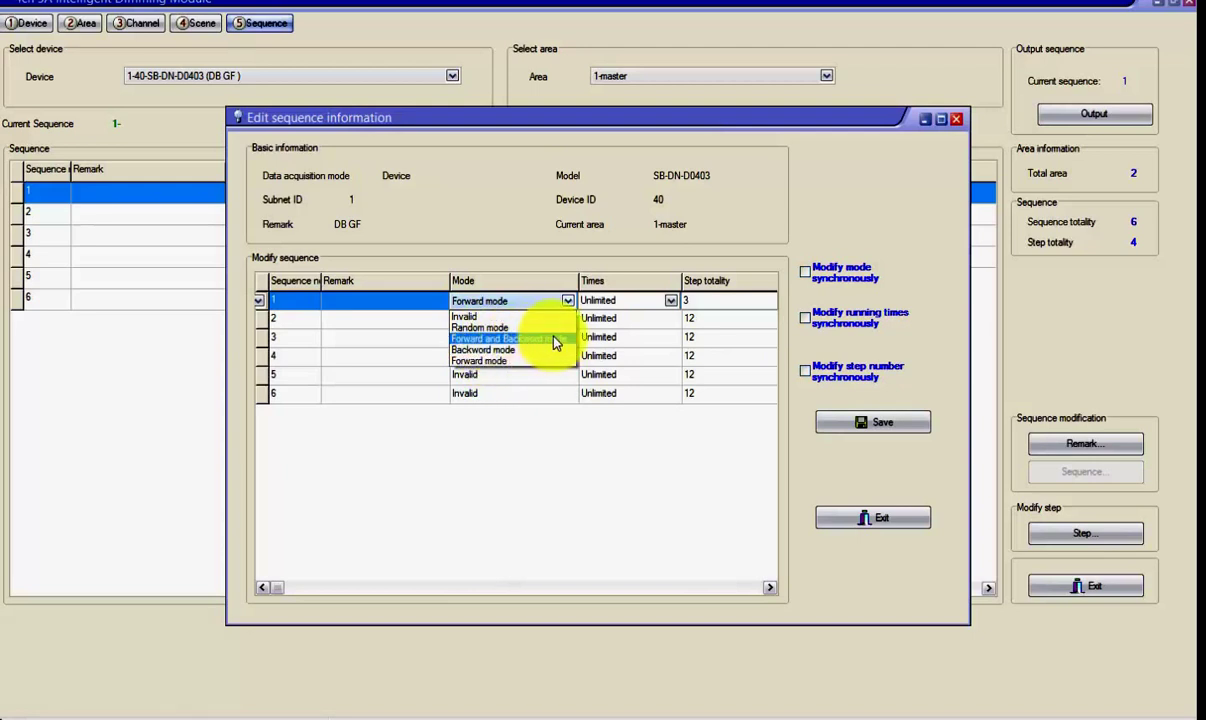
click(475, 365)
click(490, 301)
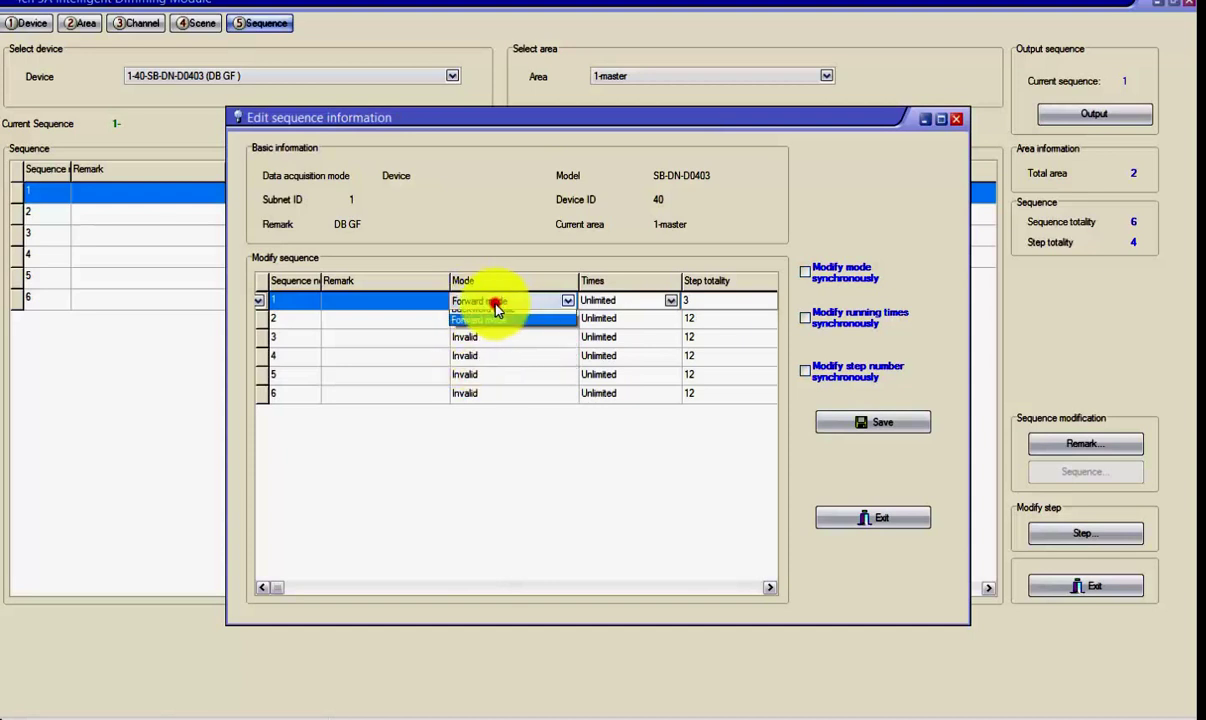
click(484, 352)
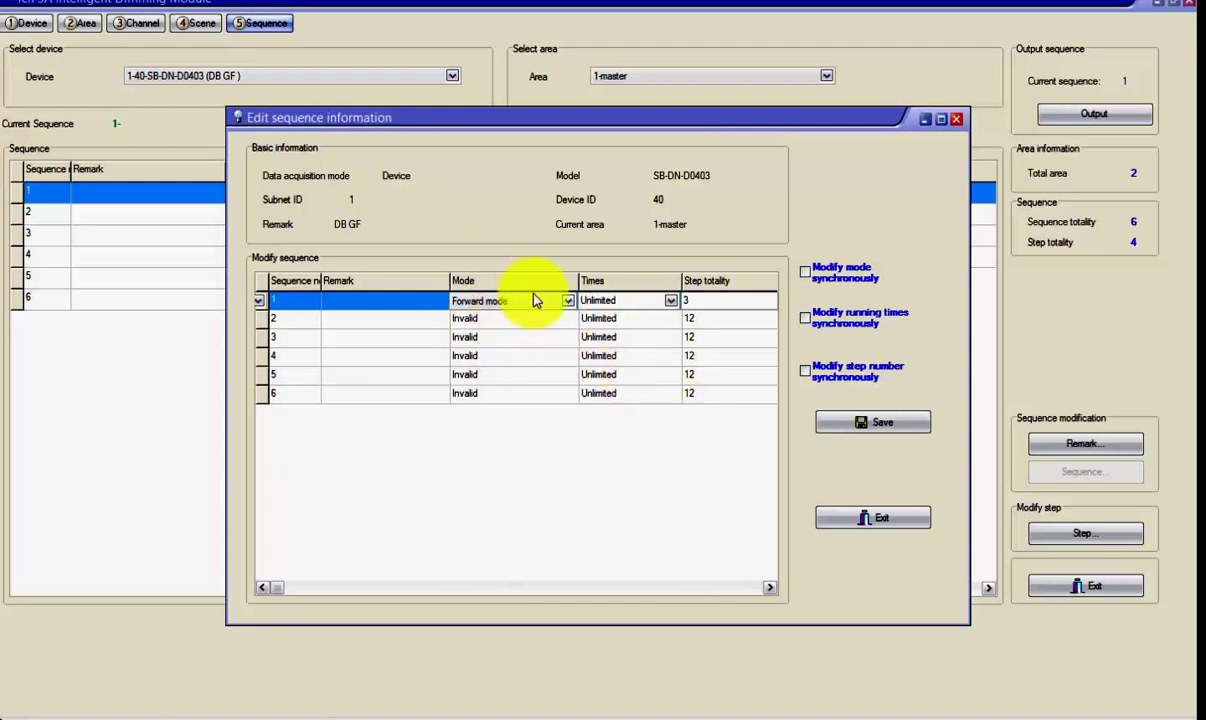
click(866, 426)
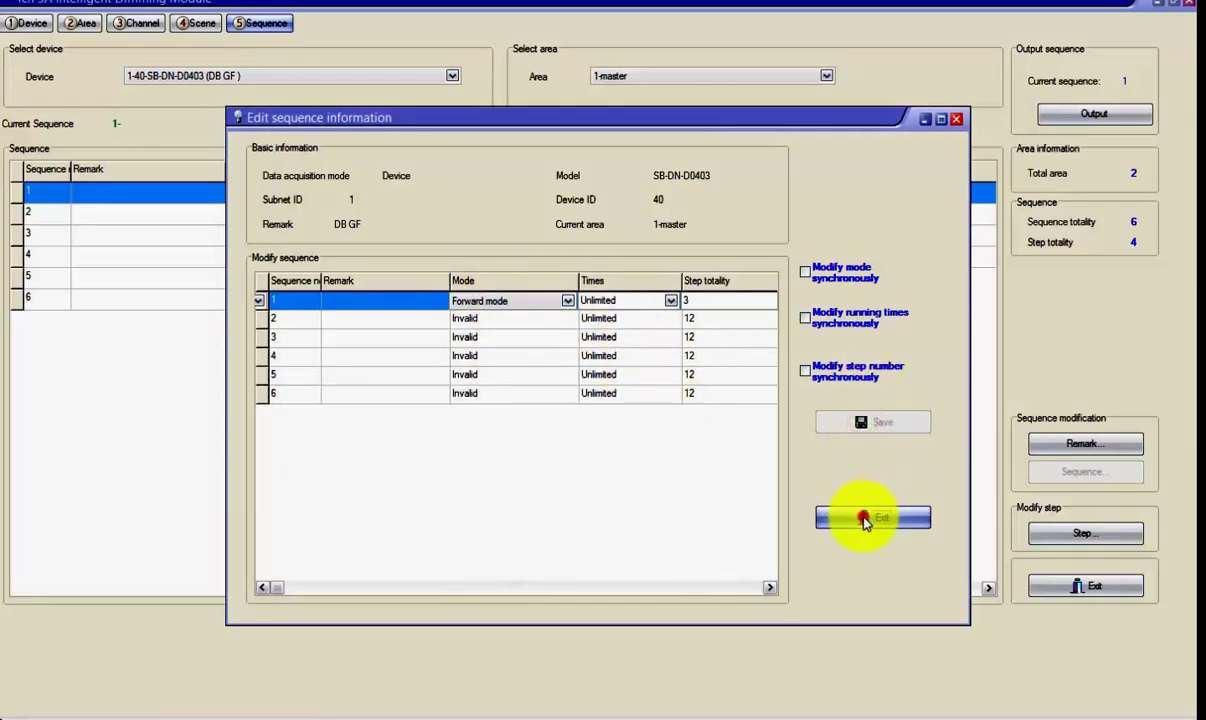
Step: Open the steps of the master area's sequence 1 for editing and check the scene numbers of steps 1 to 3
click(868, 515)
click(407, 190)
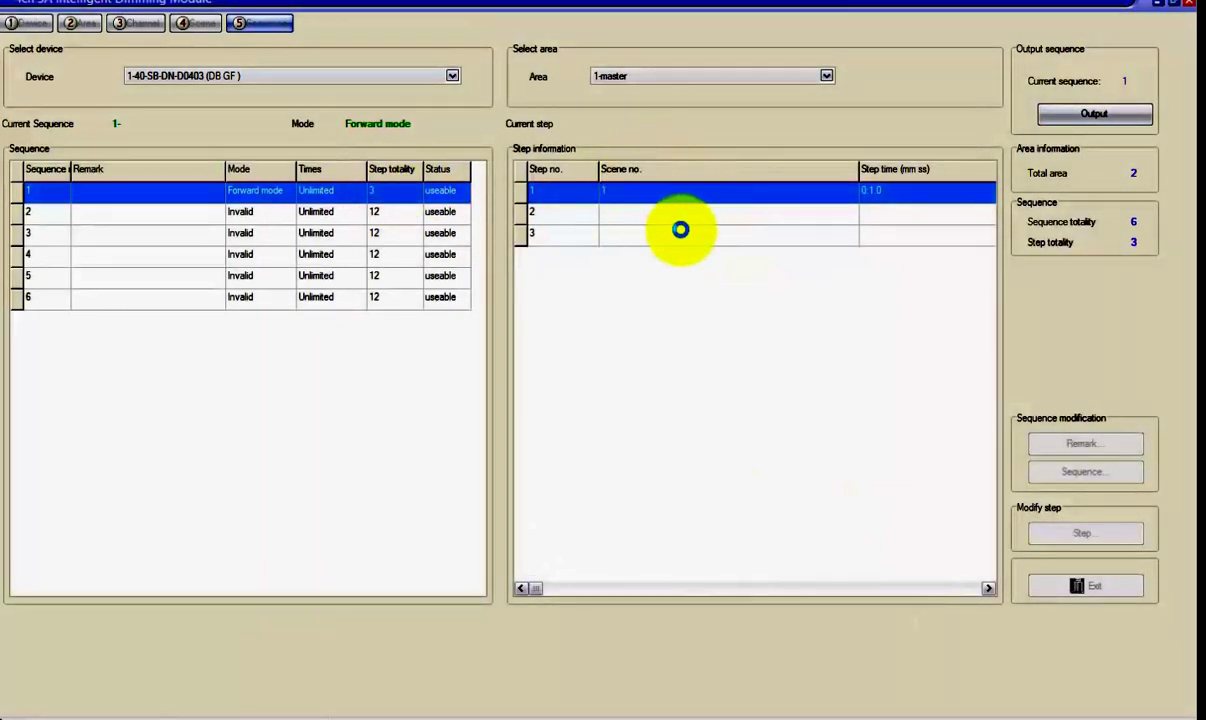
double_click(649, 194)
click(425, 310)
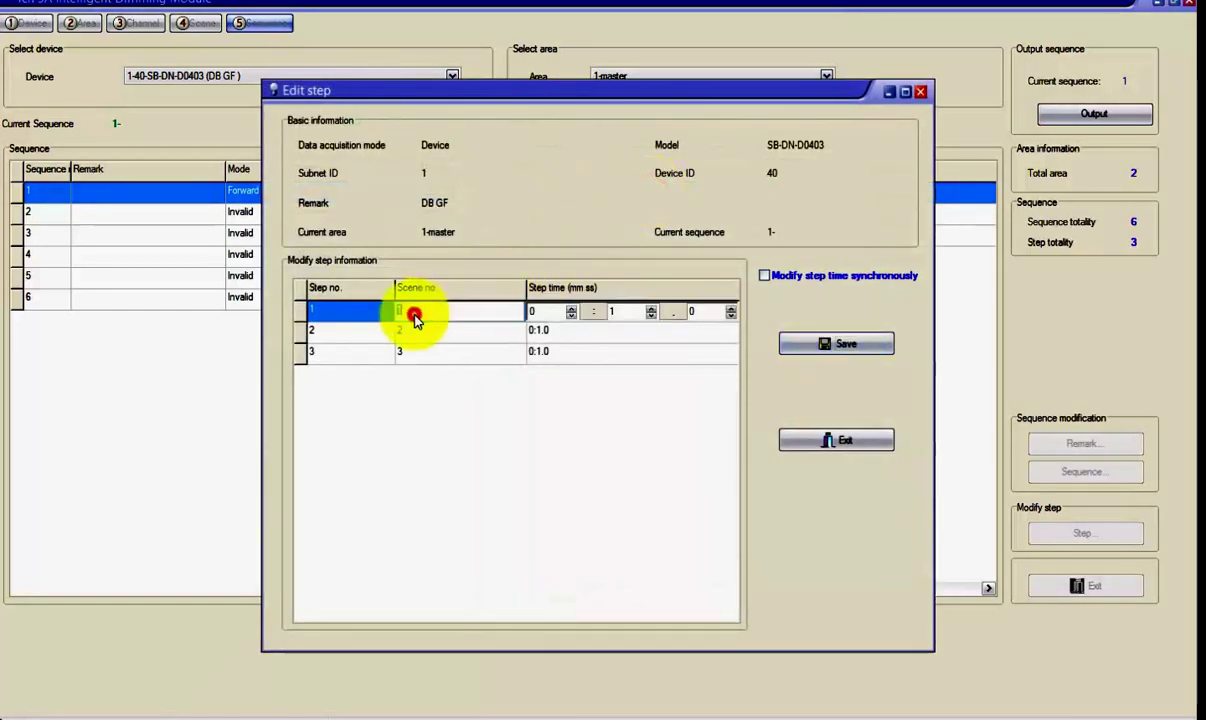
click(420, 331)
click(430, 354)
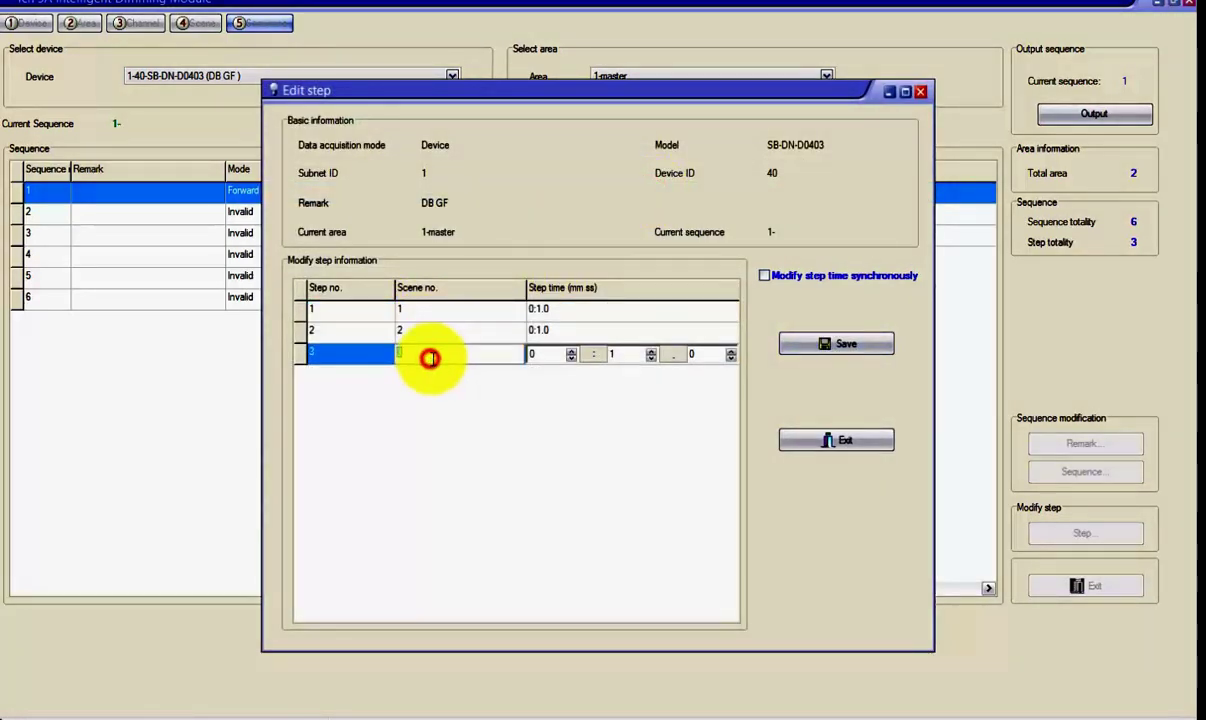
Step: Set the step time of steps 1, 2 and 3 to 8 seconds each, then save and close the step editor
click(623, 310)
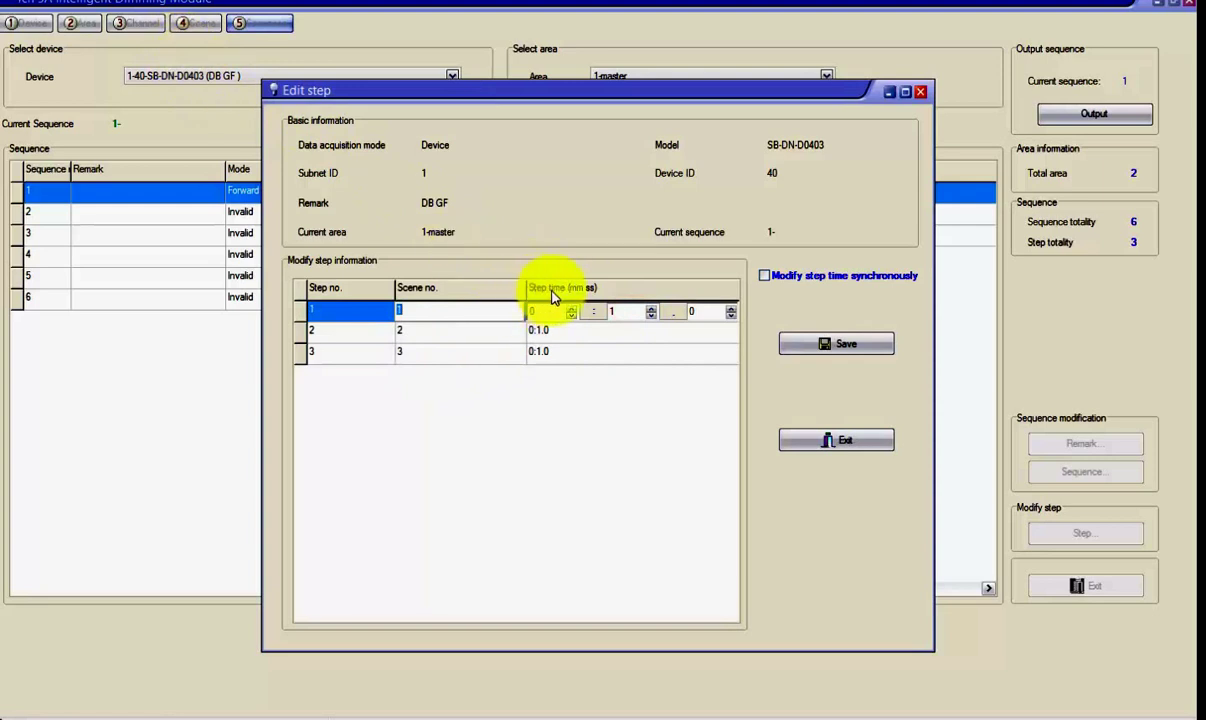
click(626, 312)
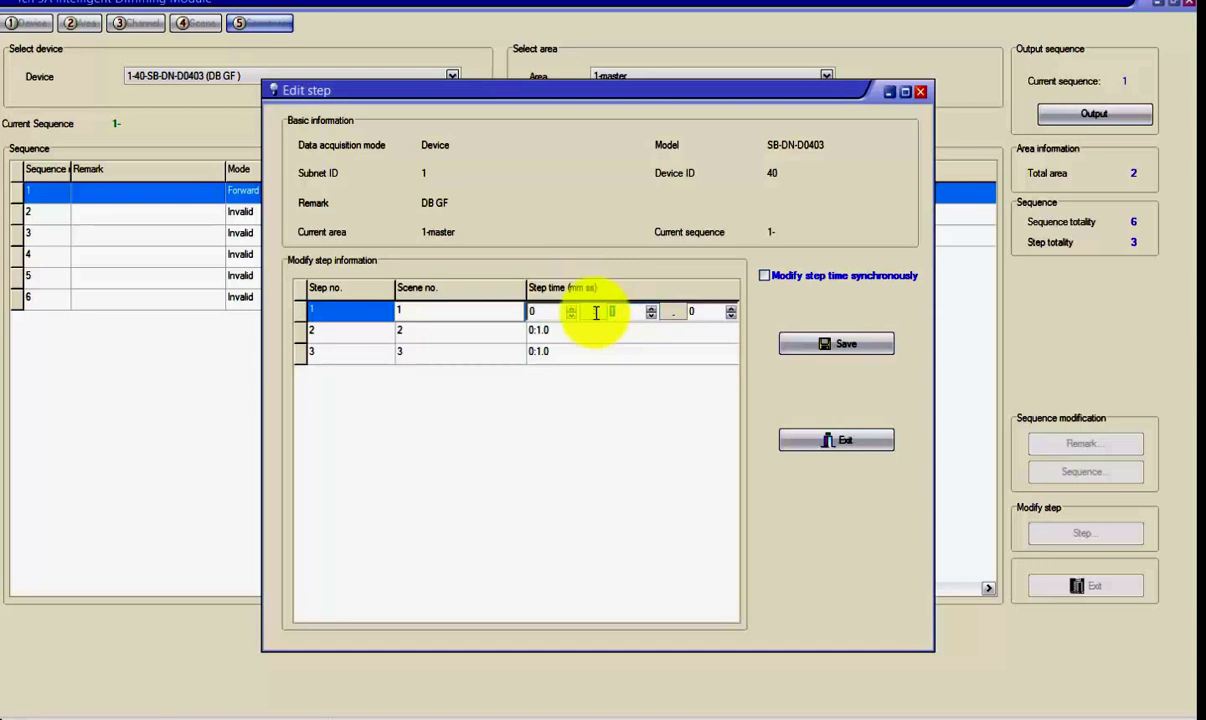
click(620, 334)
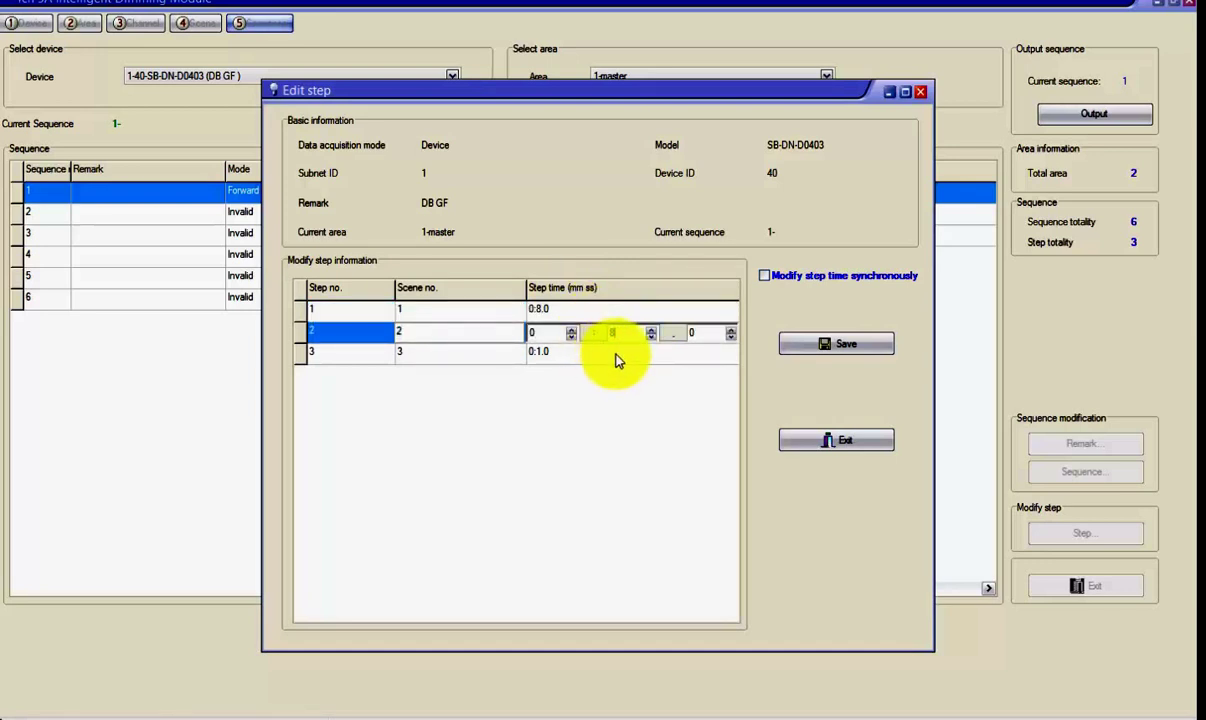
click(613, 354)
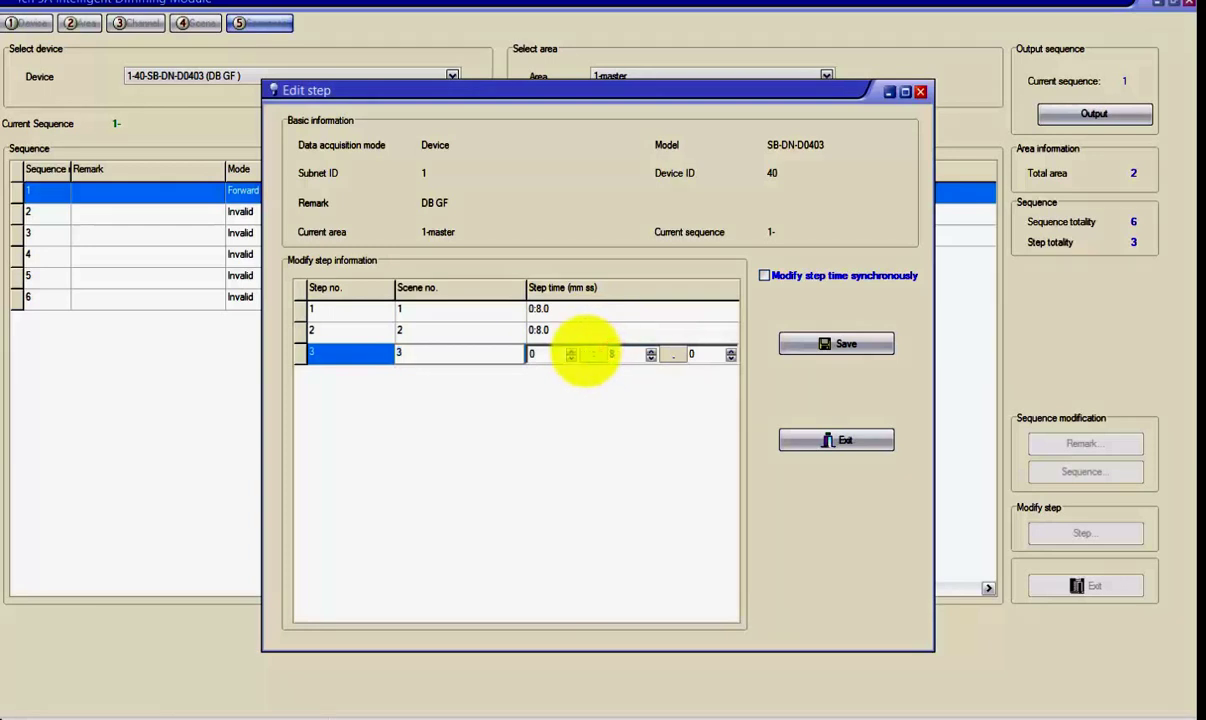
click(834, 343)
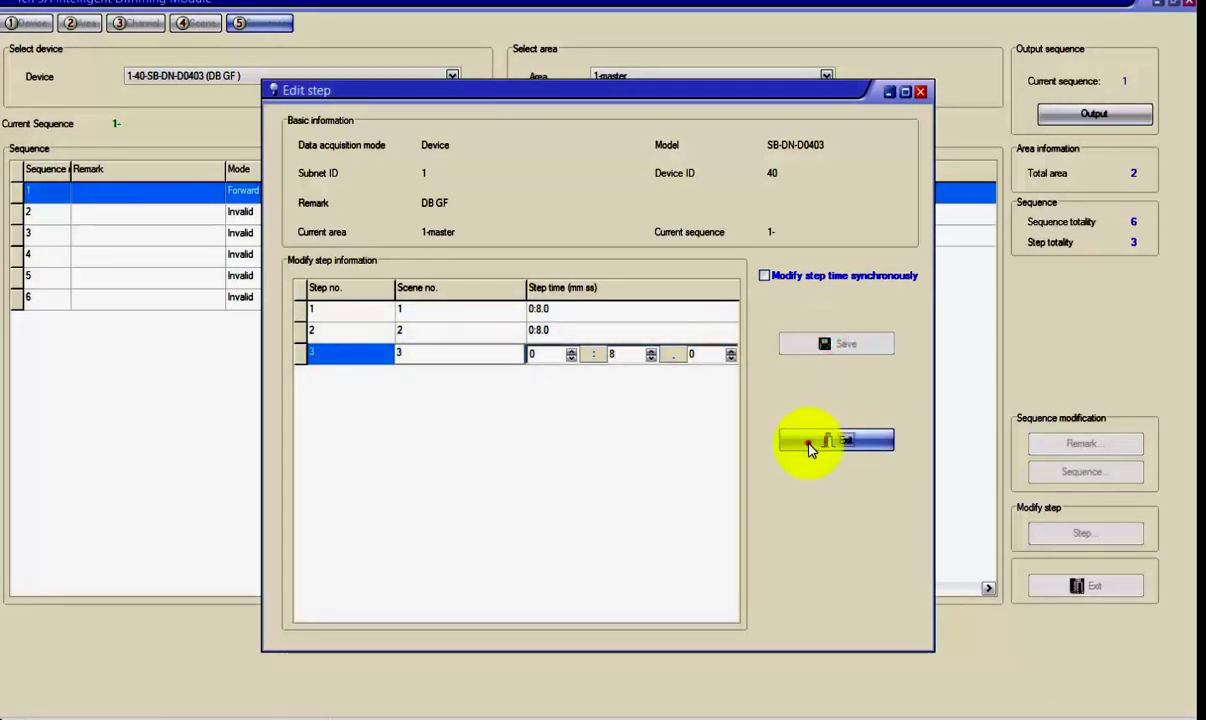
click(810, 446)
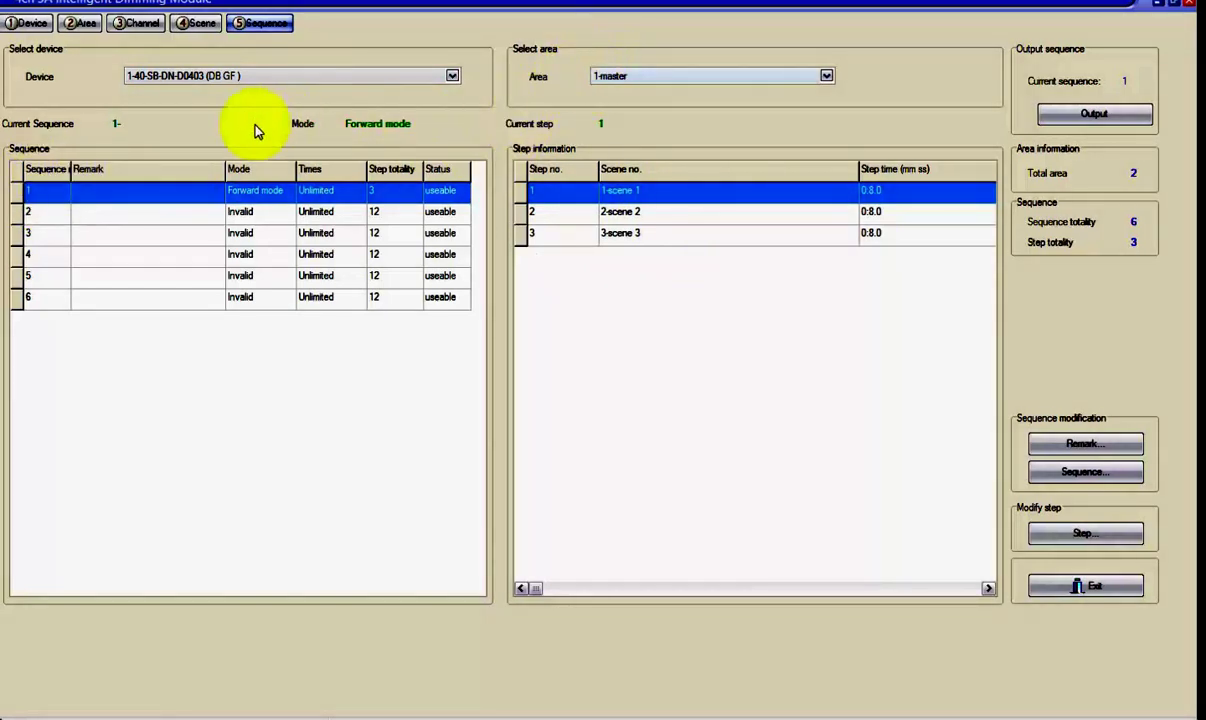
Step: Close the dimming module's settings and open the key assignments of the Master bed 3-key panel
click(1186, 5)
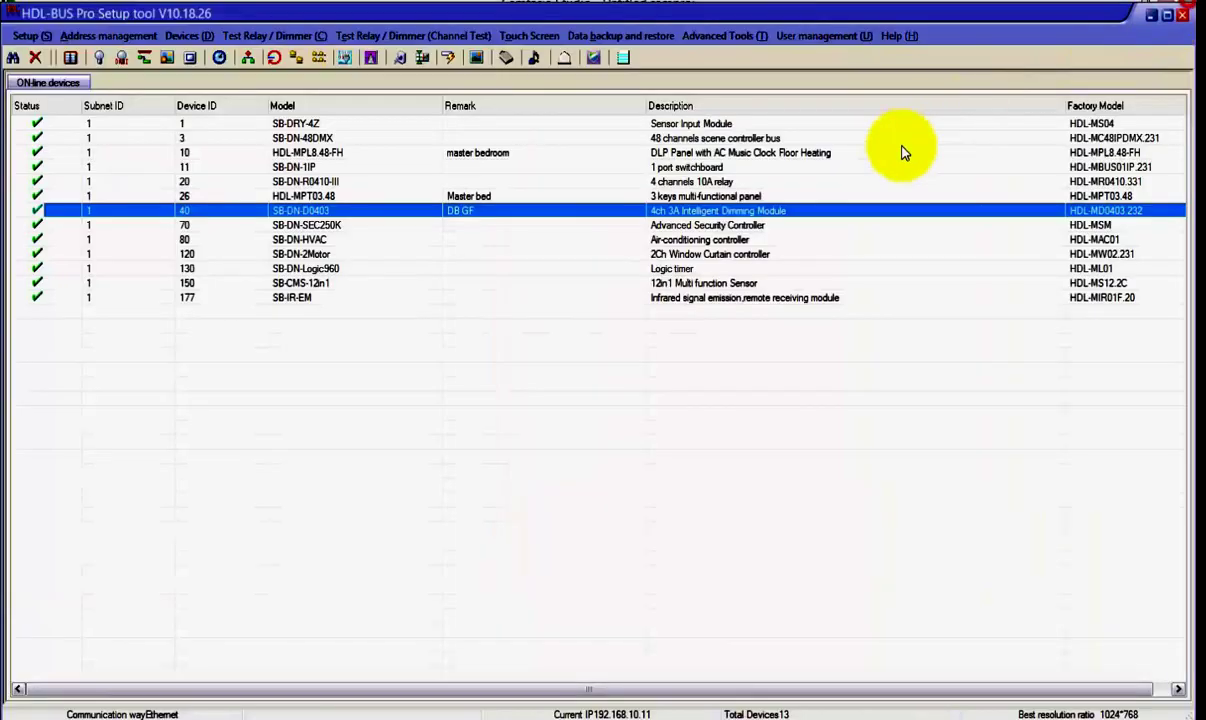
click(692, 191)
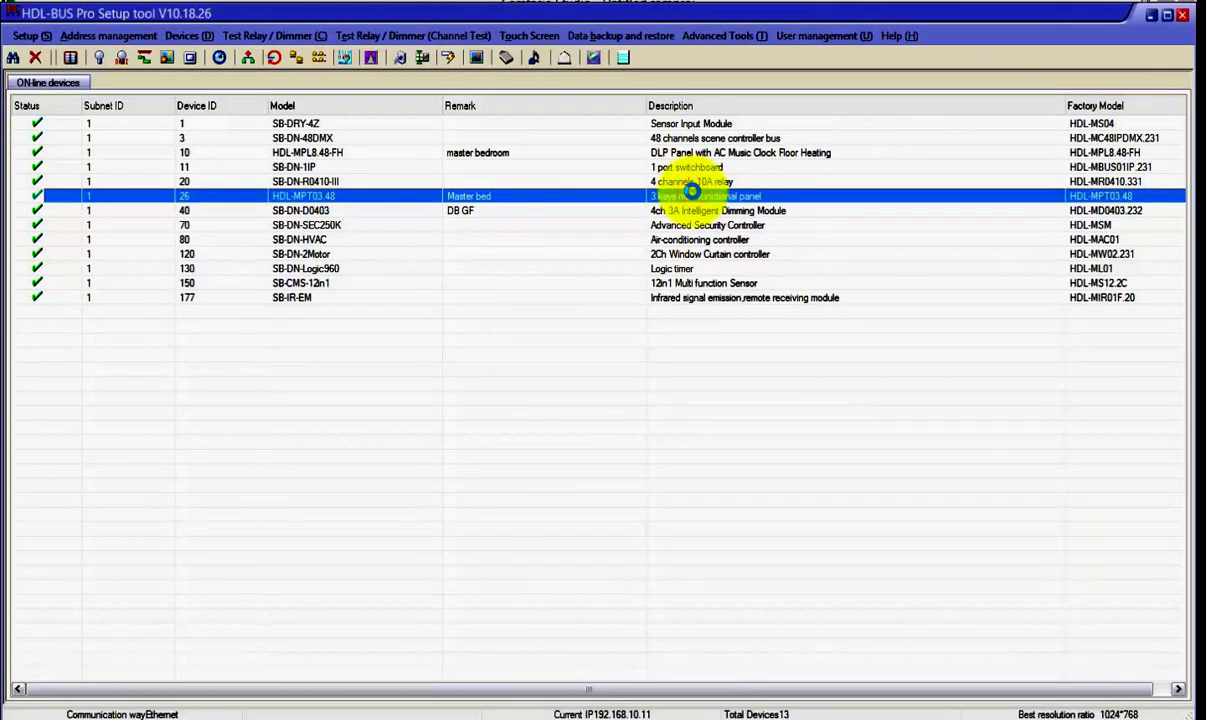
double_click(692, 191)
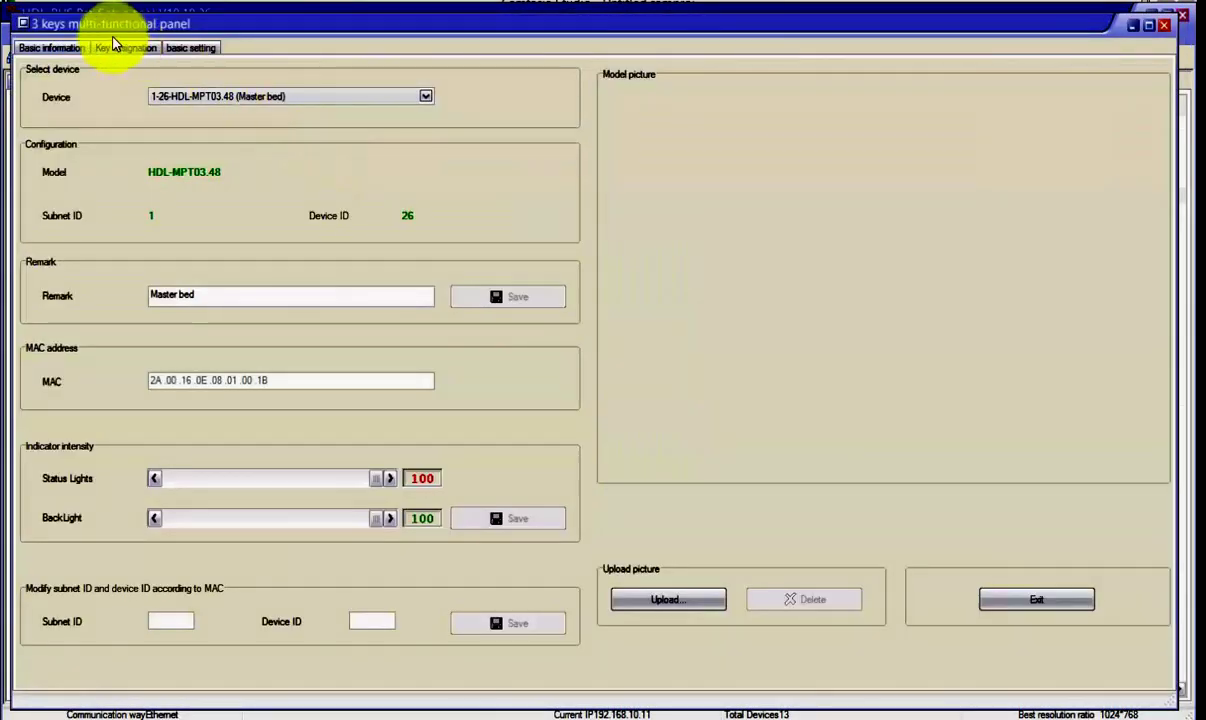
click(113, 46)
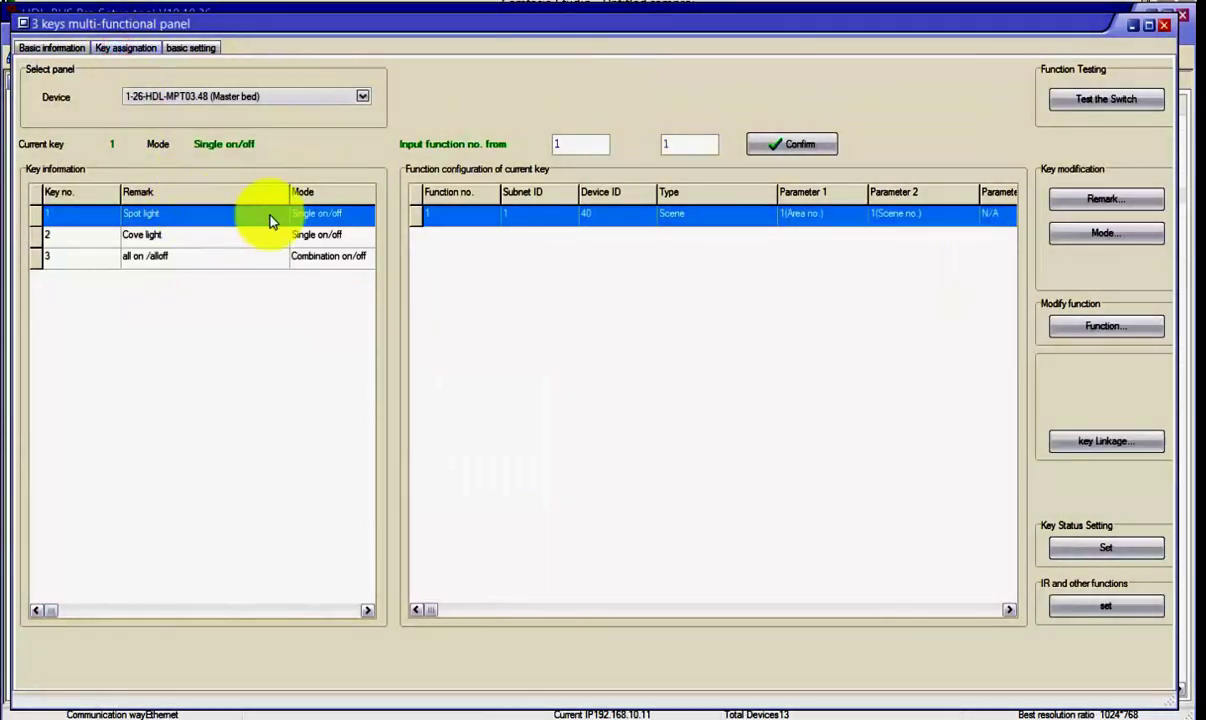
Step: Open the function configuration of key 1 (Spot light) for editing and set its type to Sequence
click(572, 218)
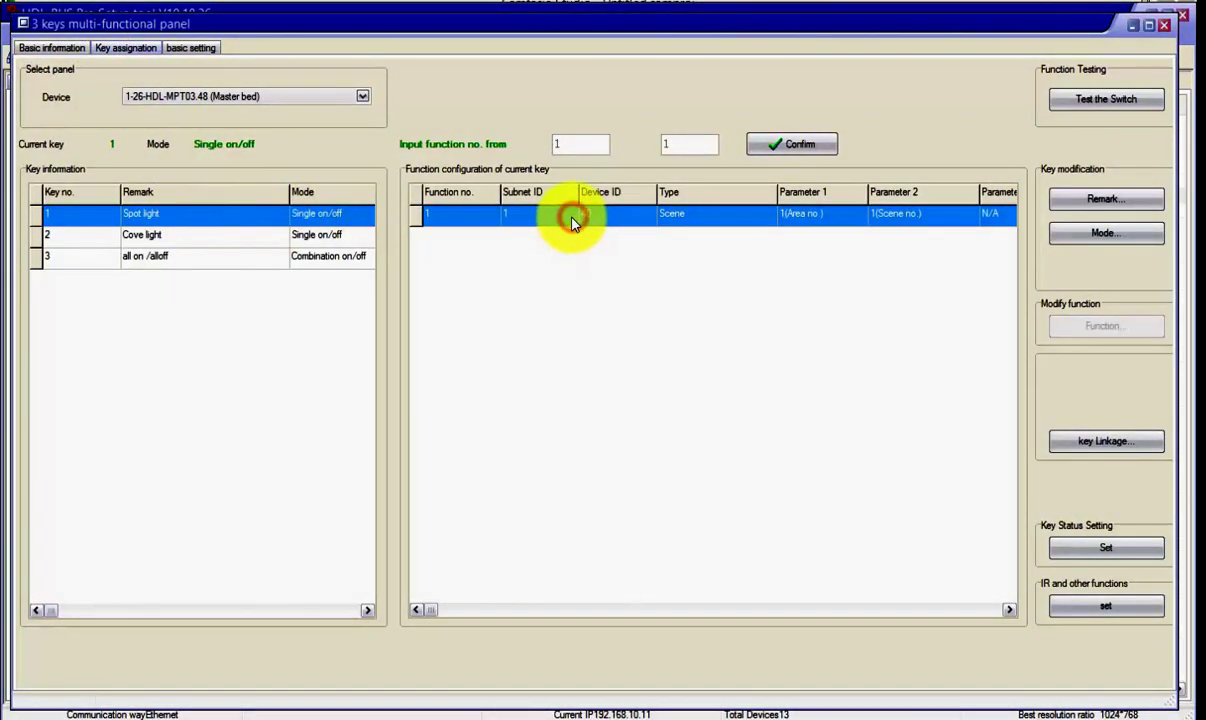
double_click(572, 219)
click(492, 302)
click(492, 302)
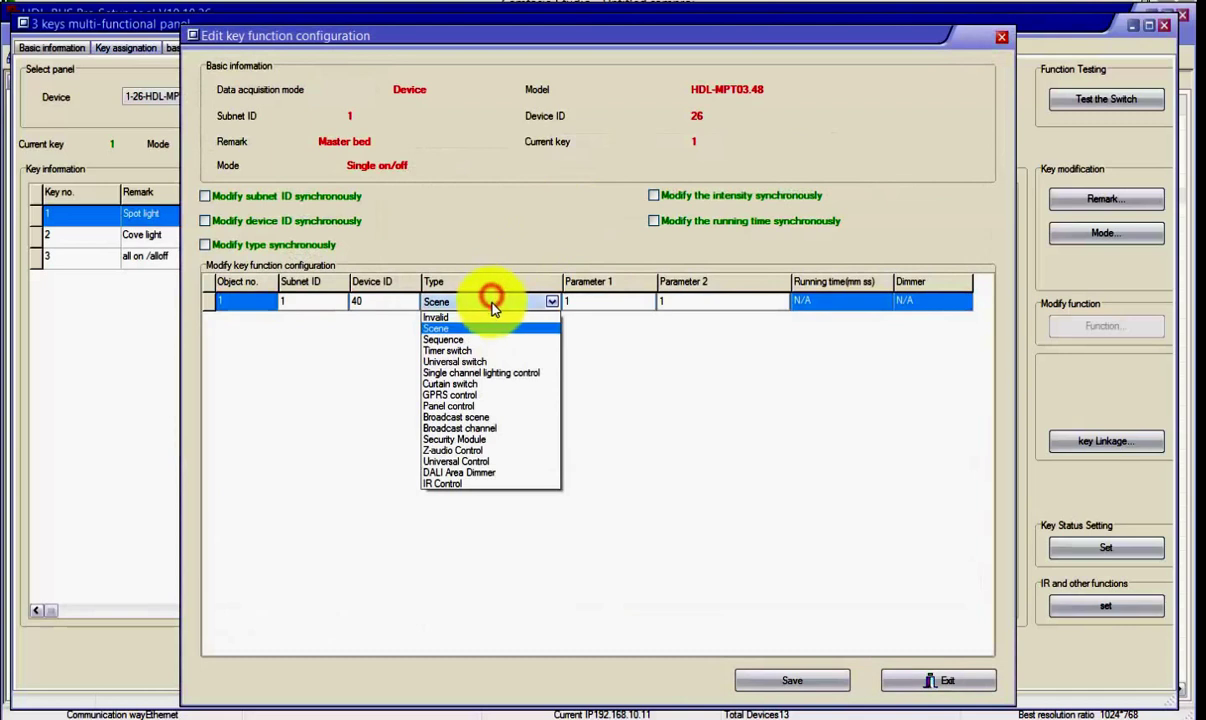
click(465, 339)
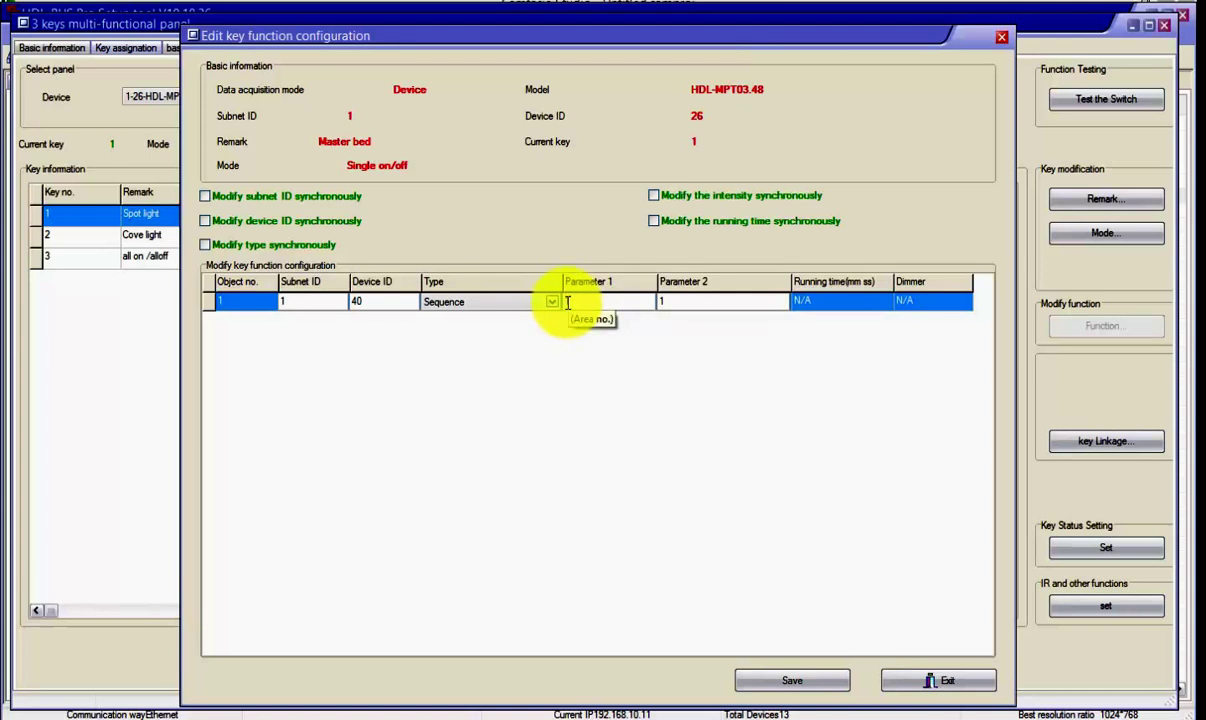
Step: Set key 1's sequence number to 1, save the key function and close the panel's settings
click(662, 299)
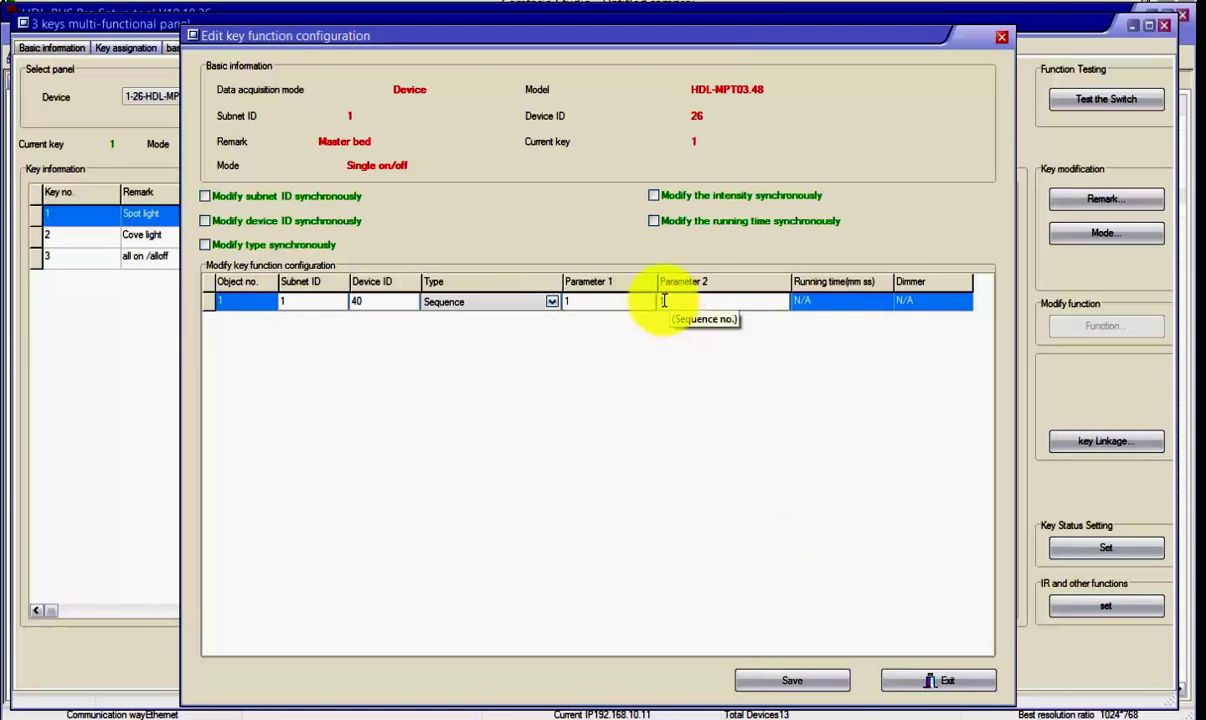
text(1)
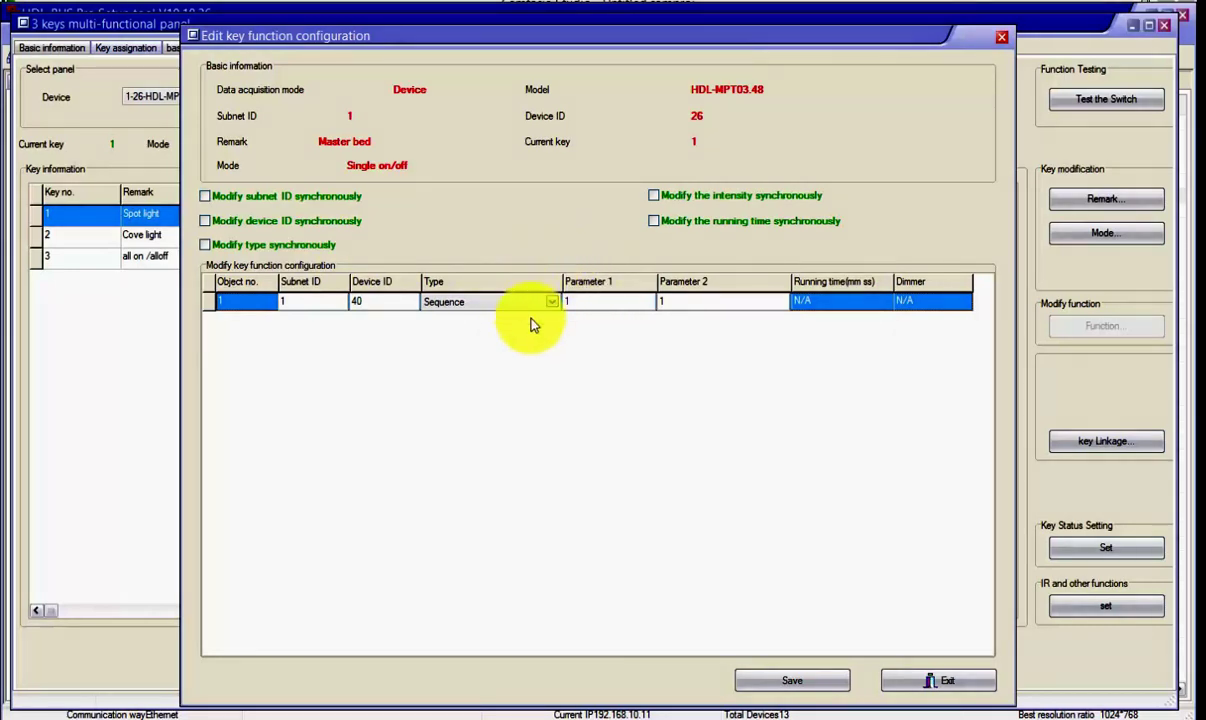
click(778, 679)
click(905, 684)
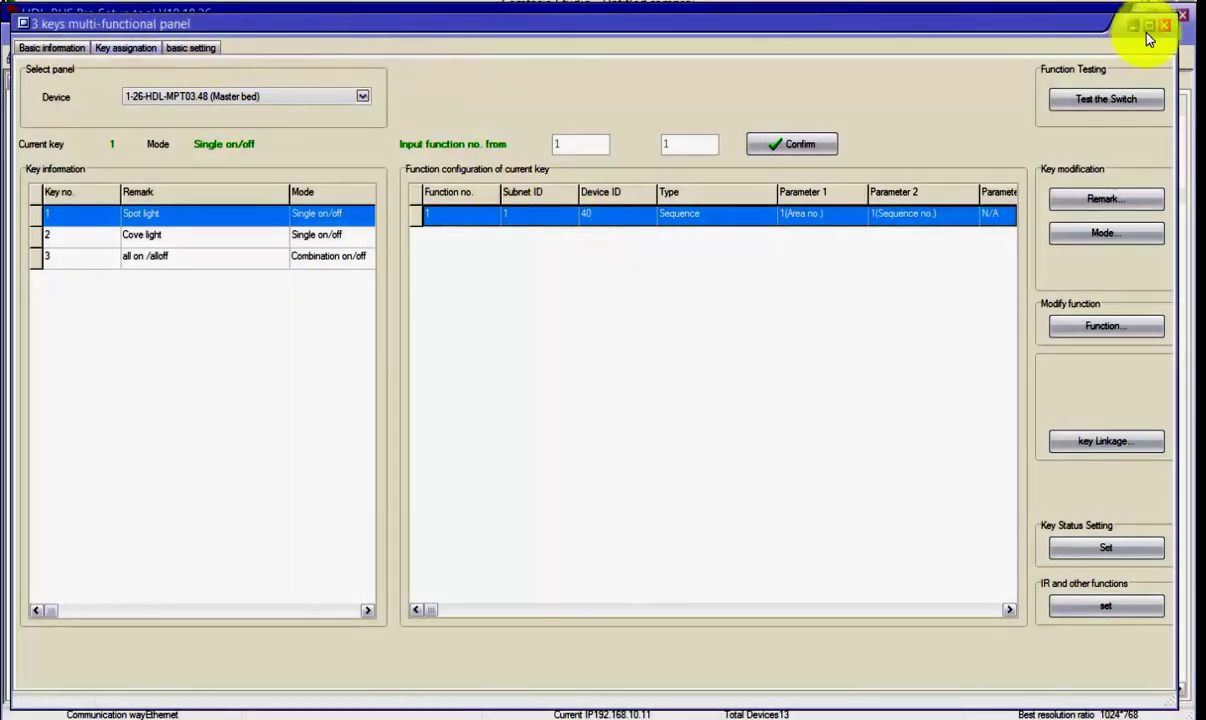
click(1161, 30)
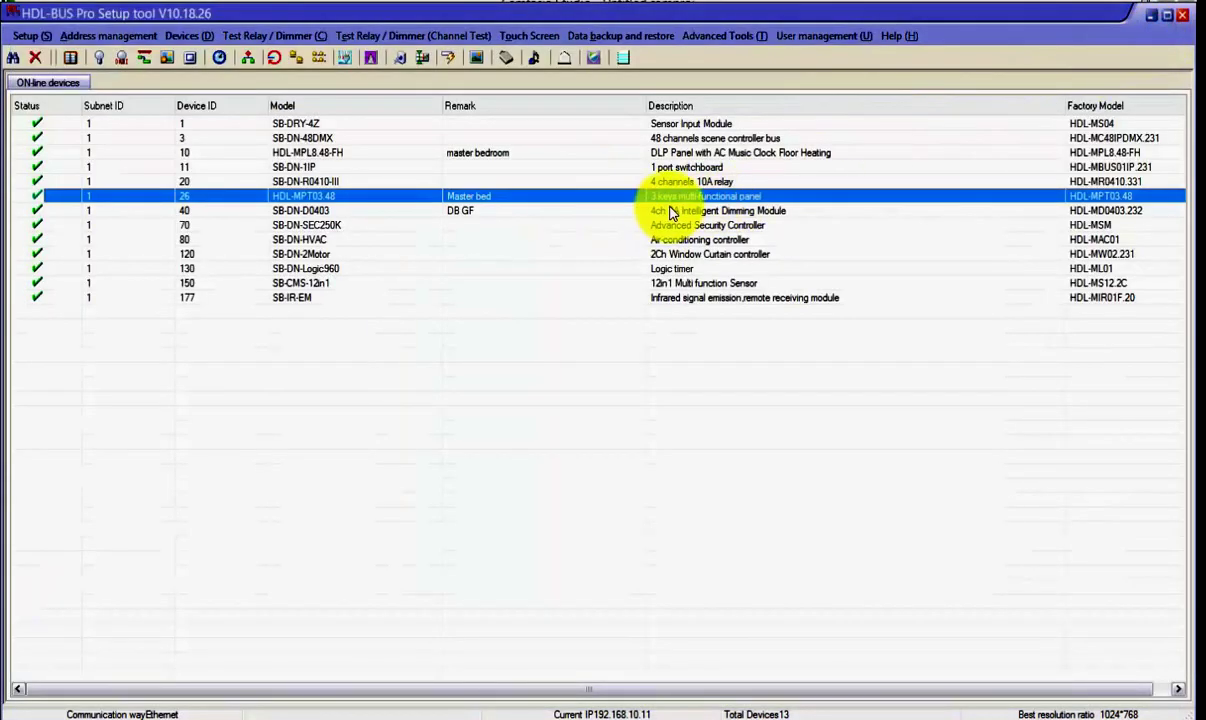